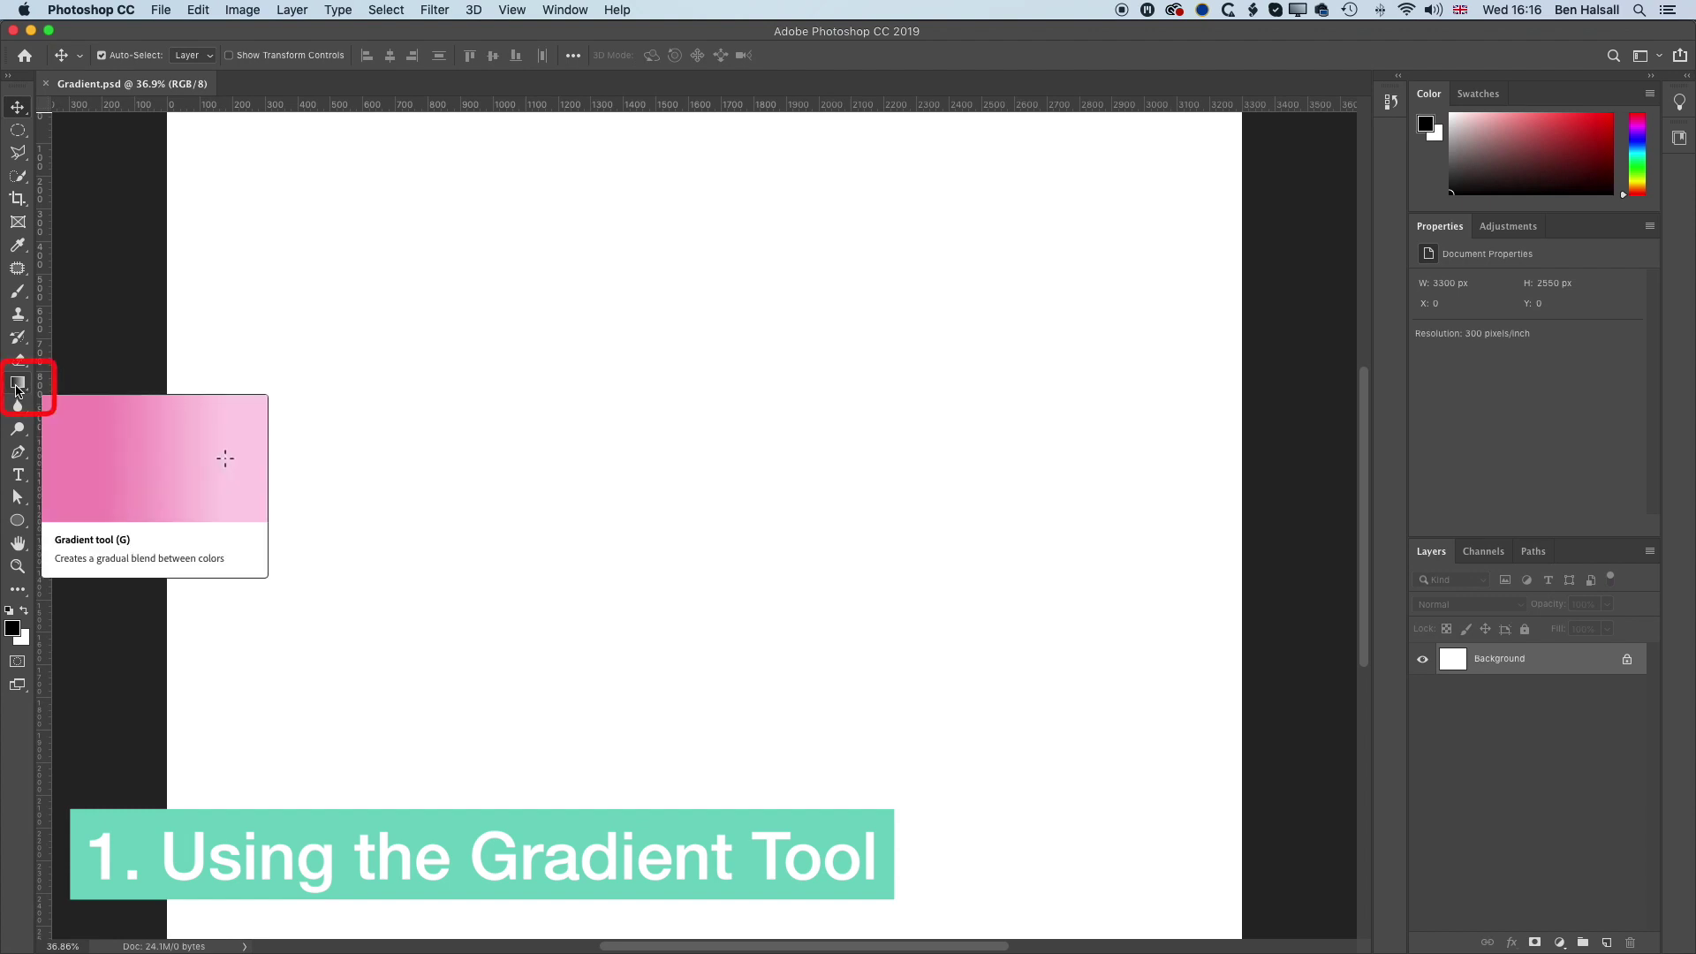
Step: Select the Gradient tool and choose the black-to-white Foreground to Background preset
left_click(17, 390)
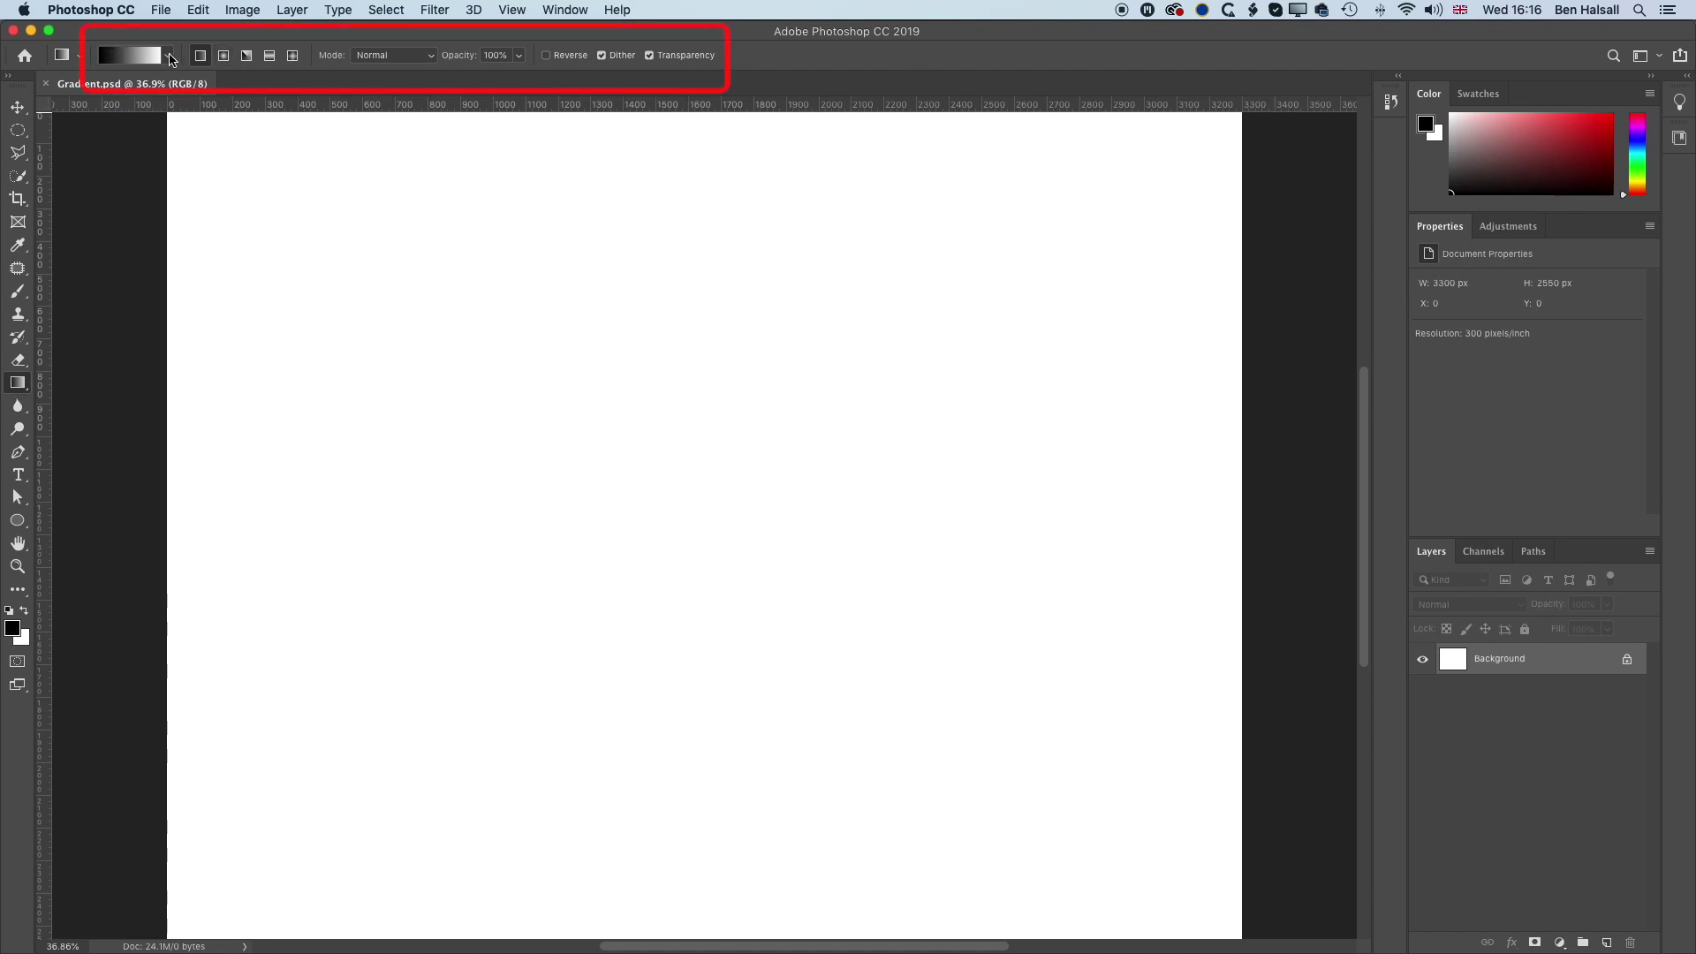
left_click(170, 57)
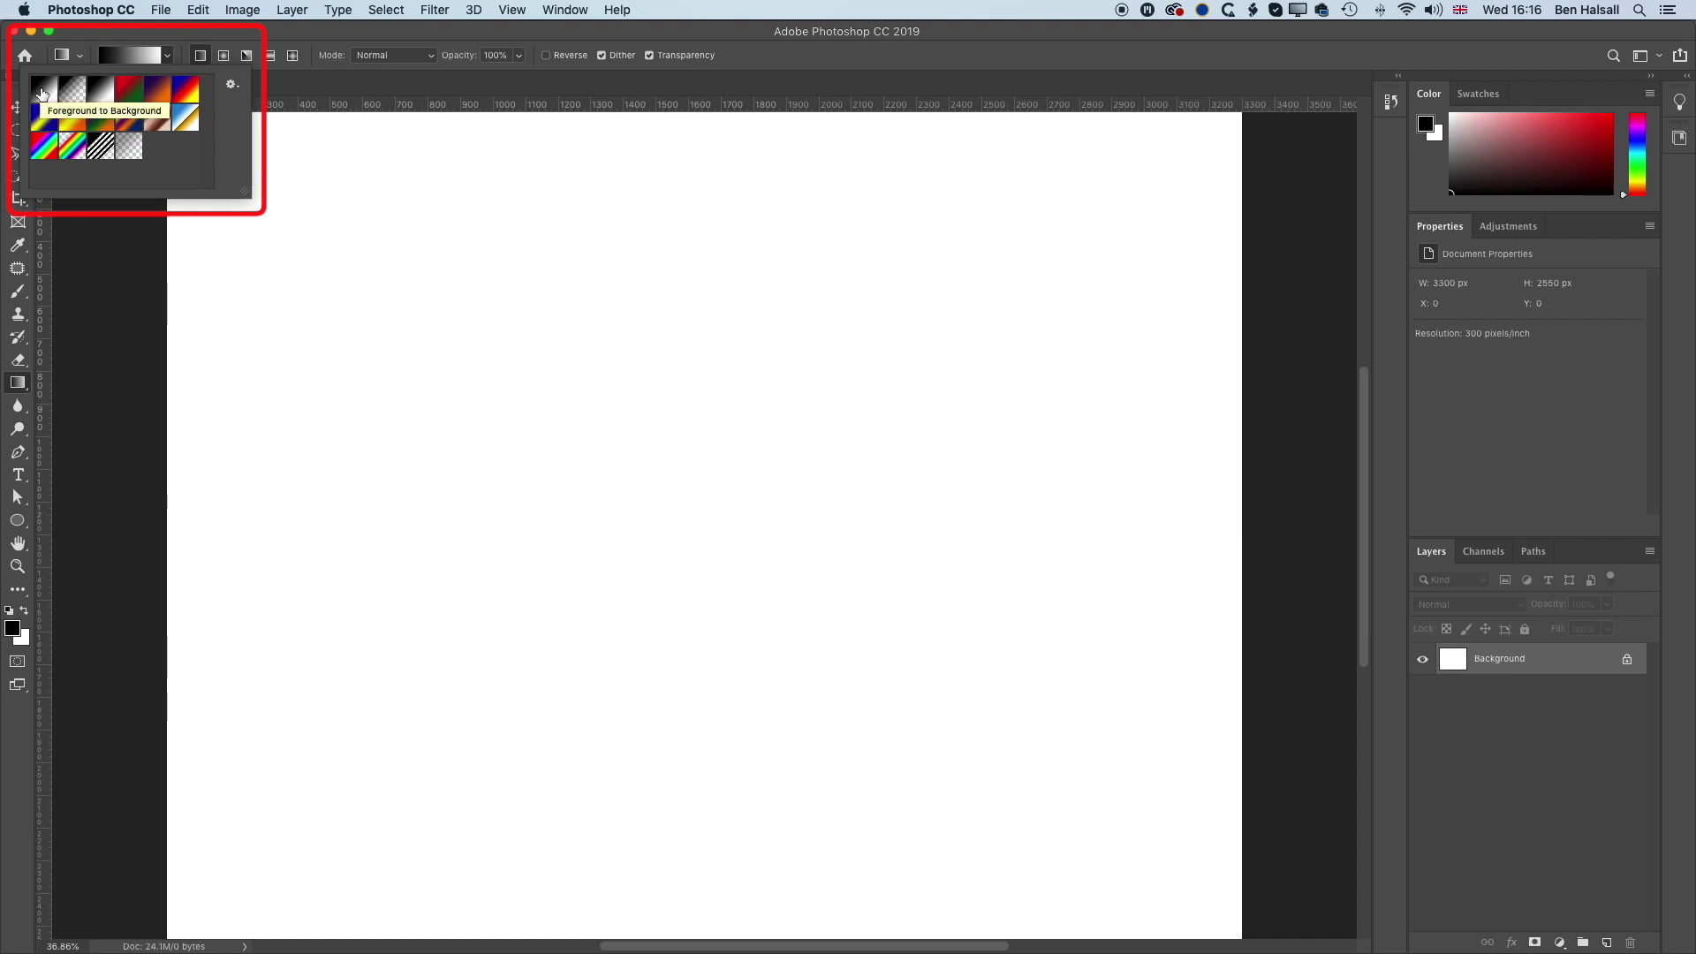
double_click(43, 92)
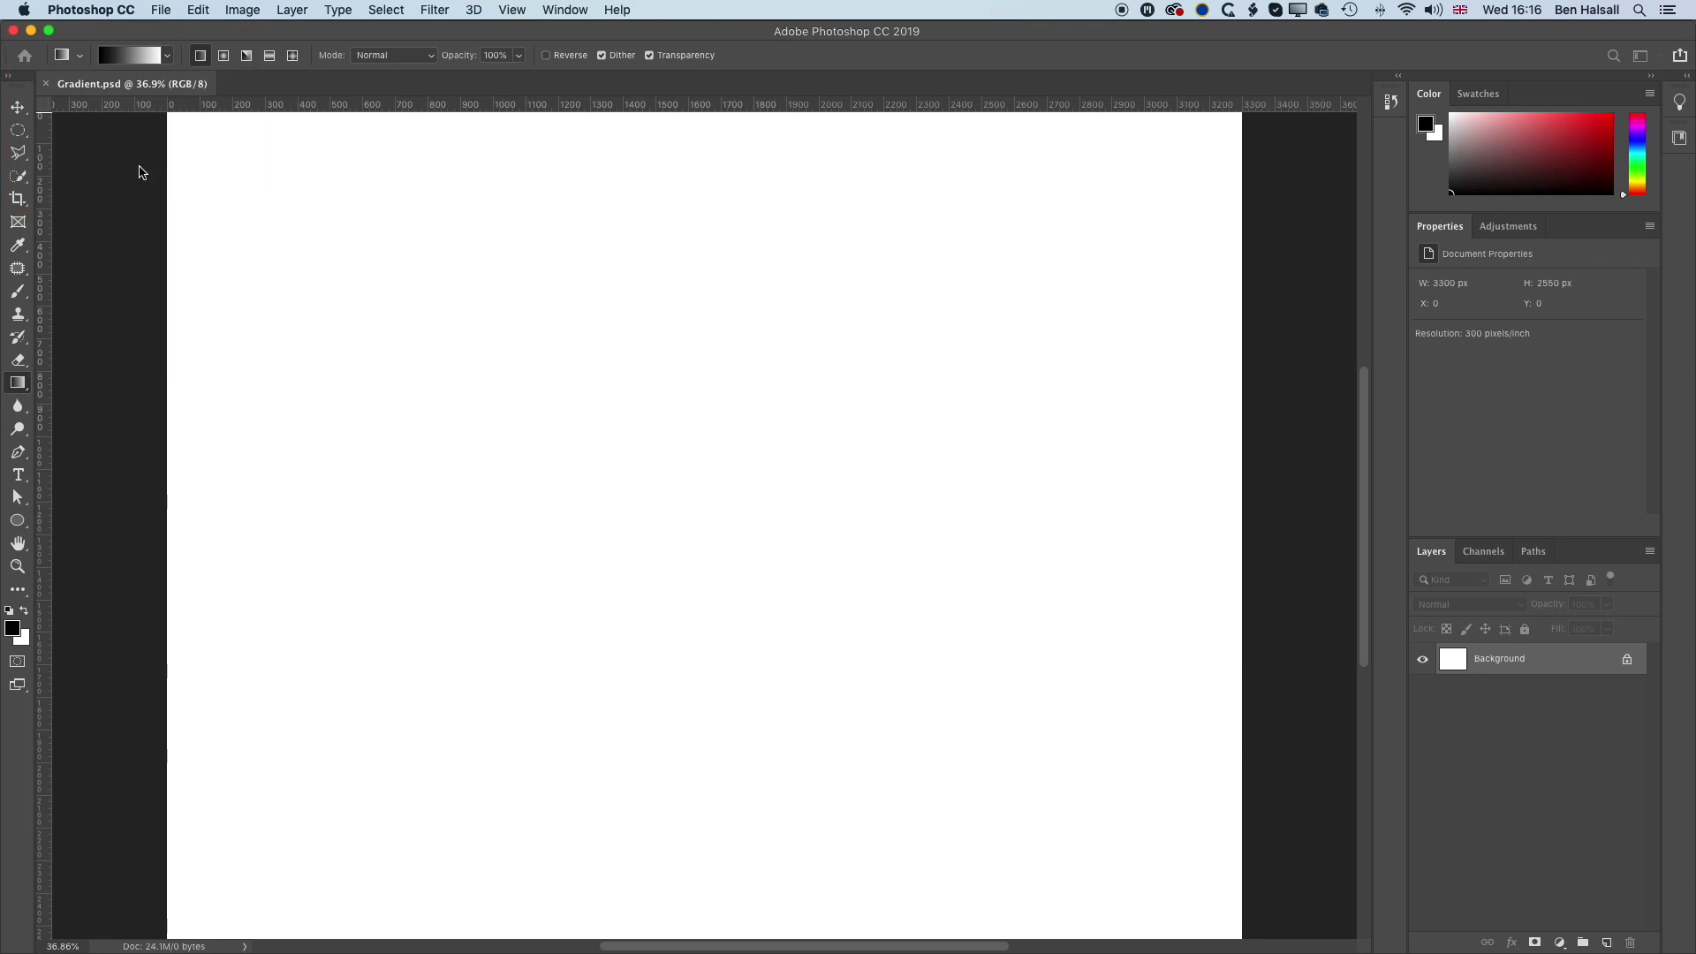
Step: Set the foreground colour to magenta #c72690 in the Color Picker
left_click(12, 629)
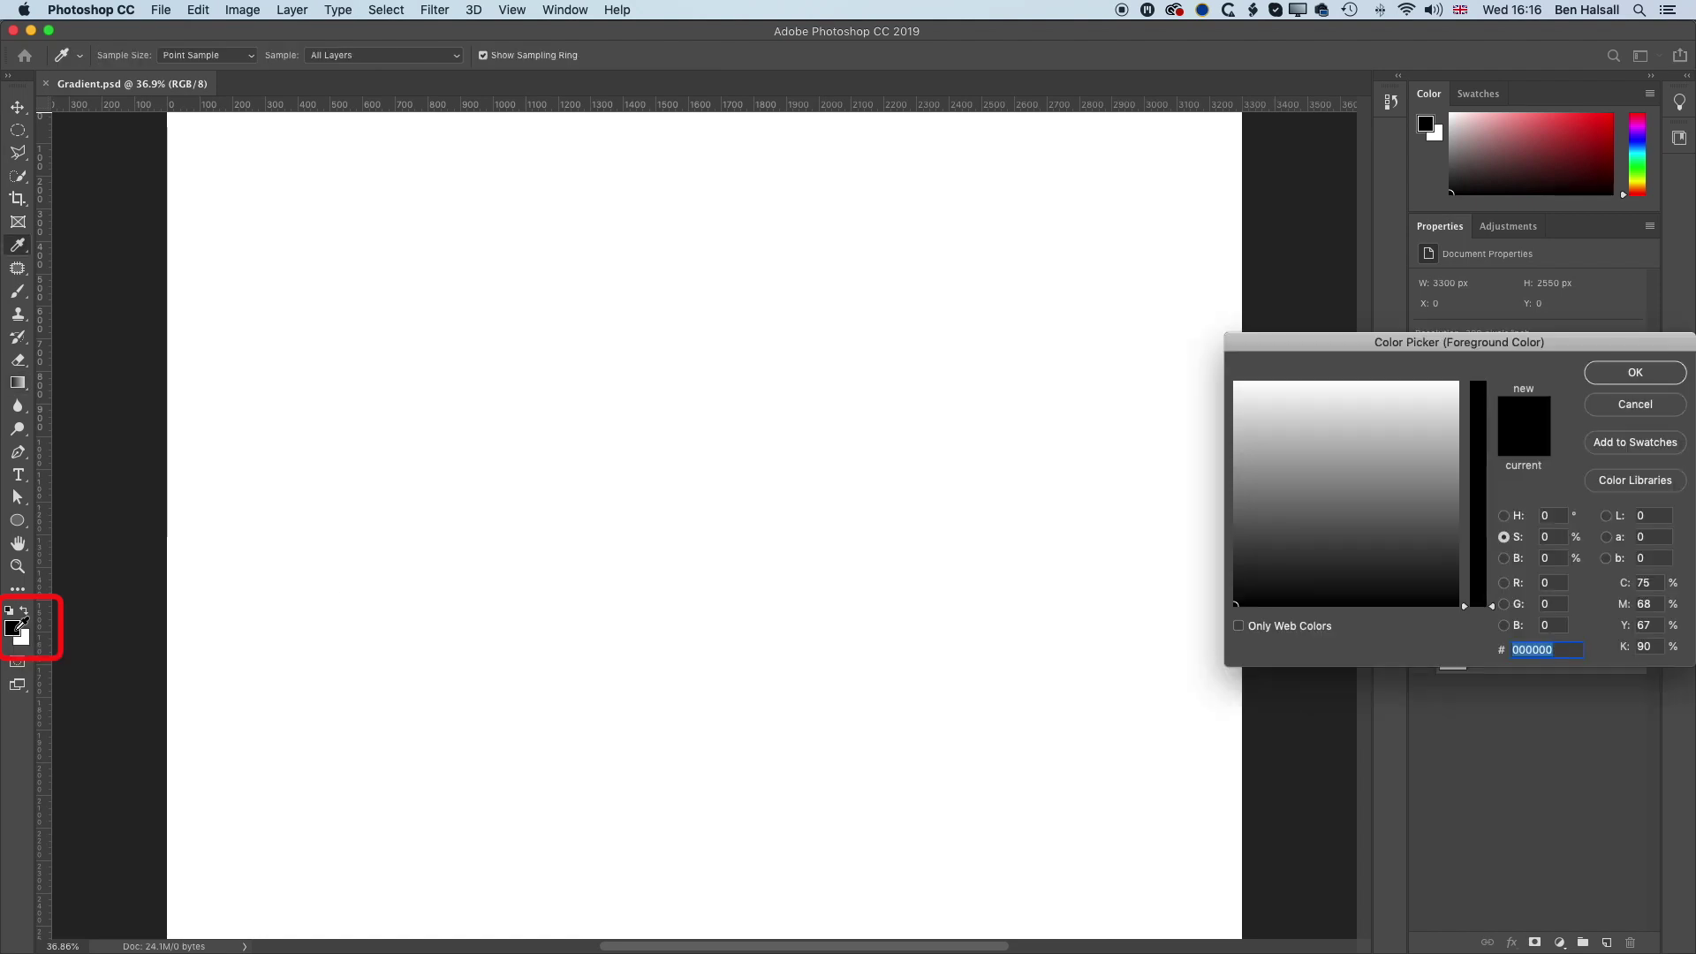
left_click_drag(1432, 349, 712, 272)
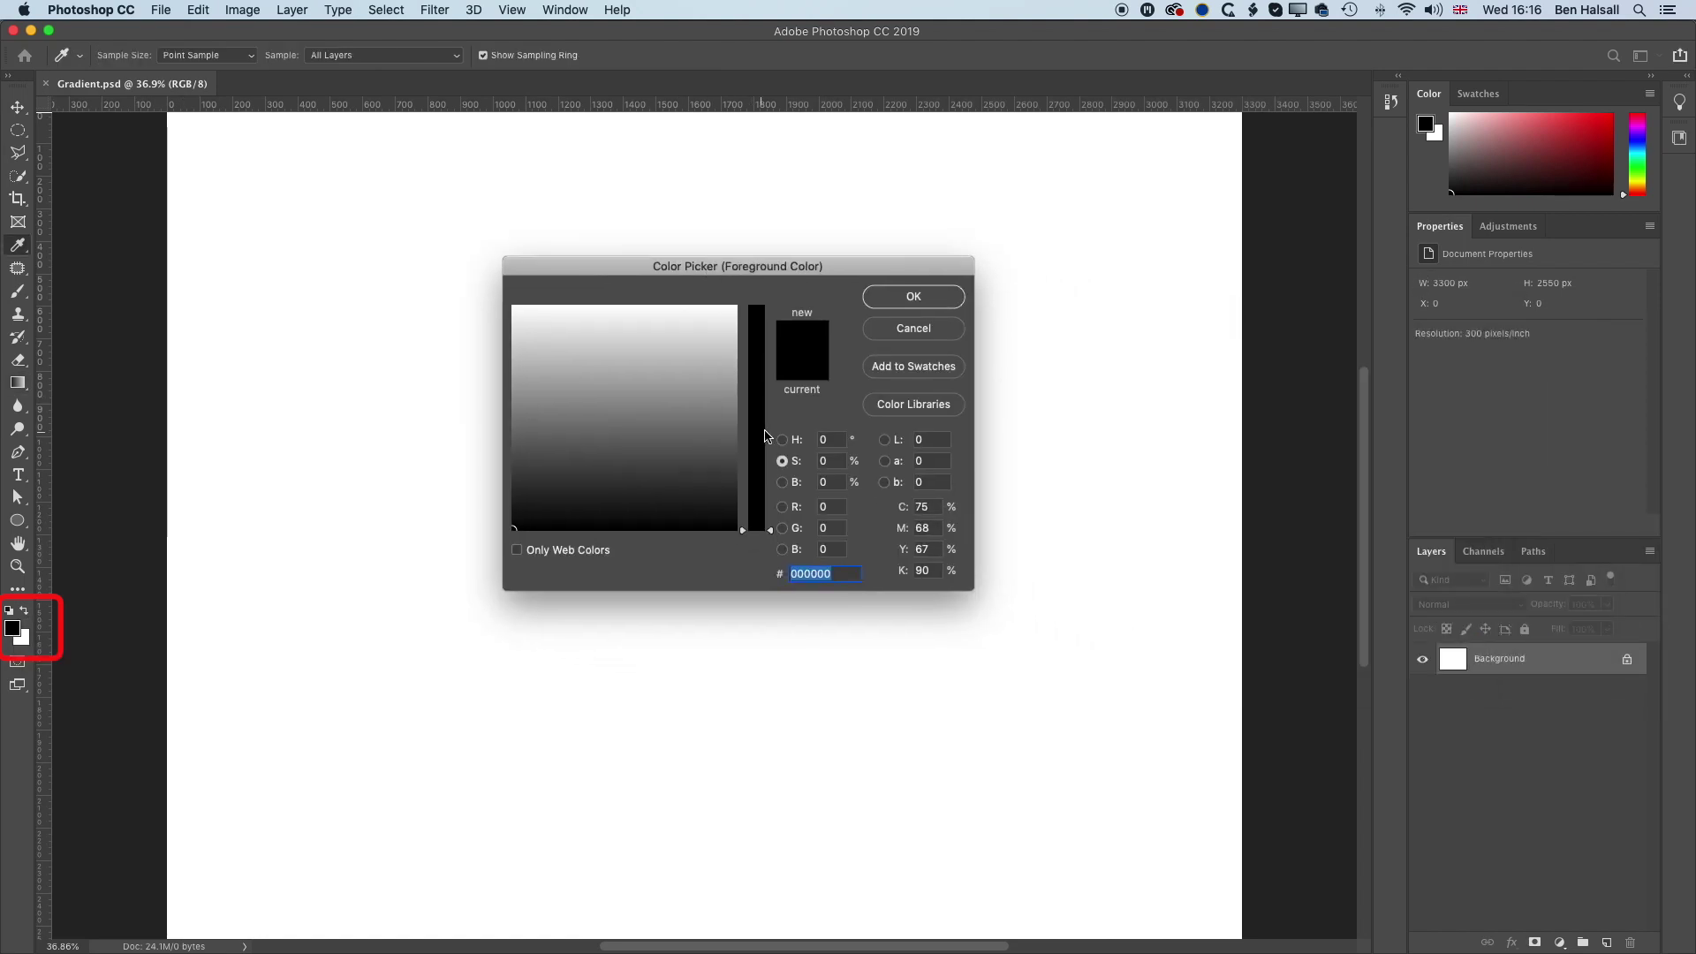
left_click(666, 397)
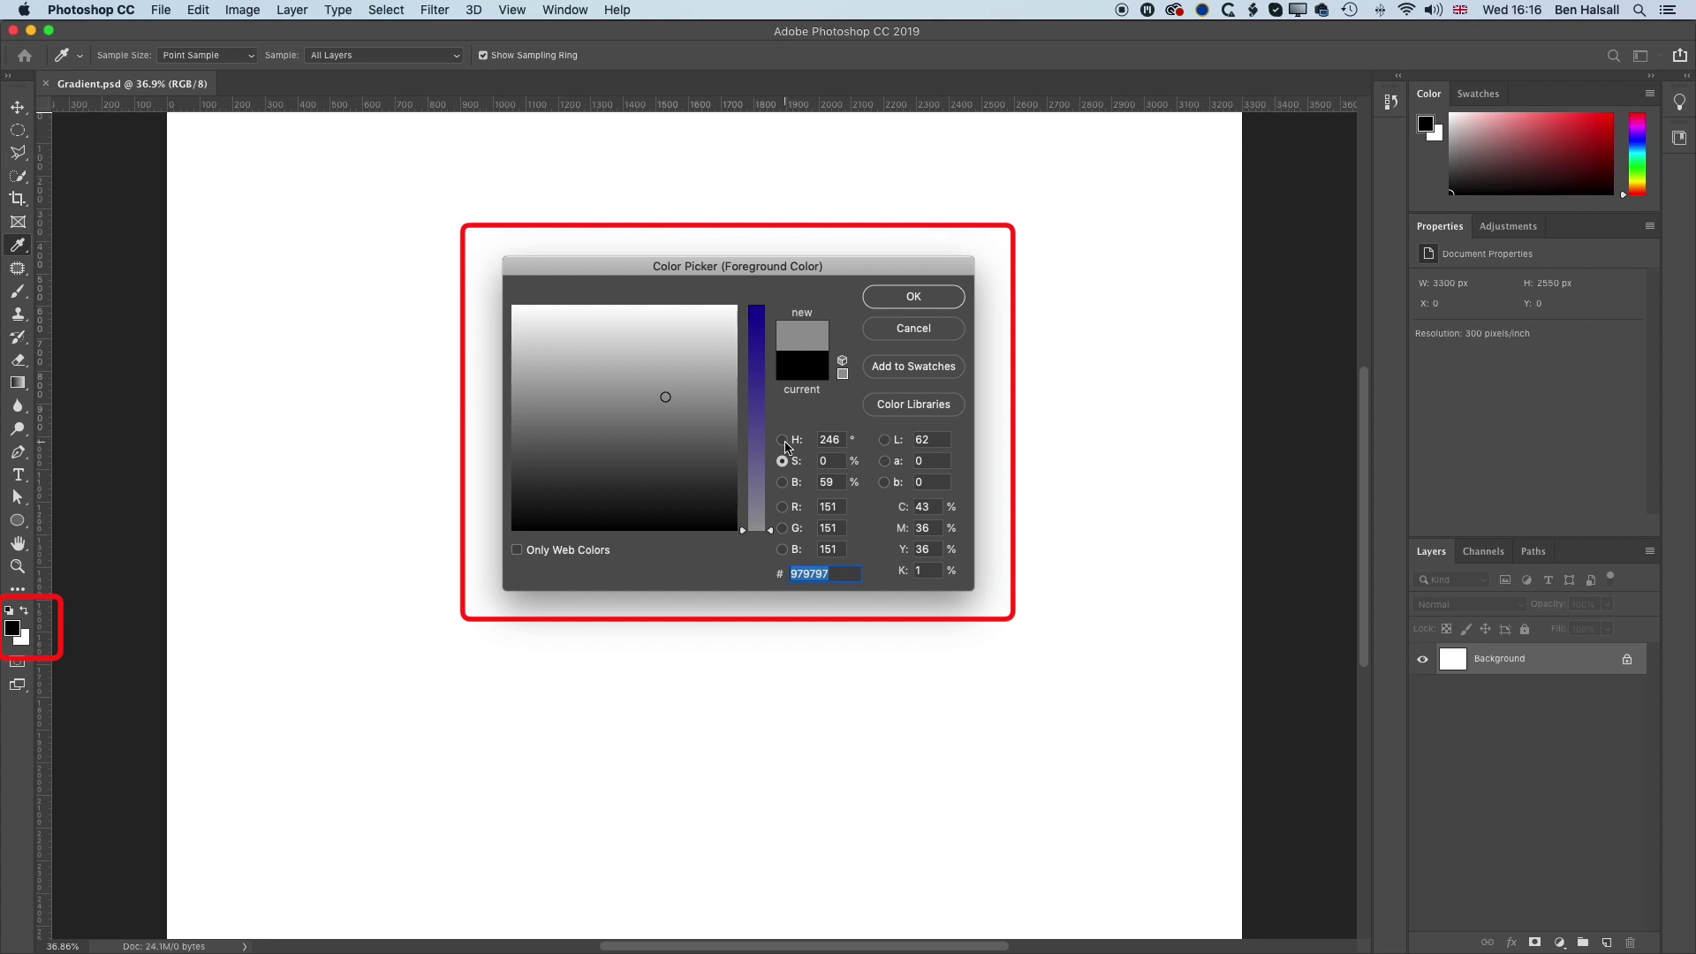
left_click(774, 440)
left_click(764, 406)
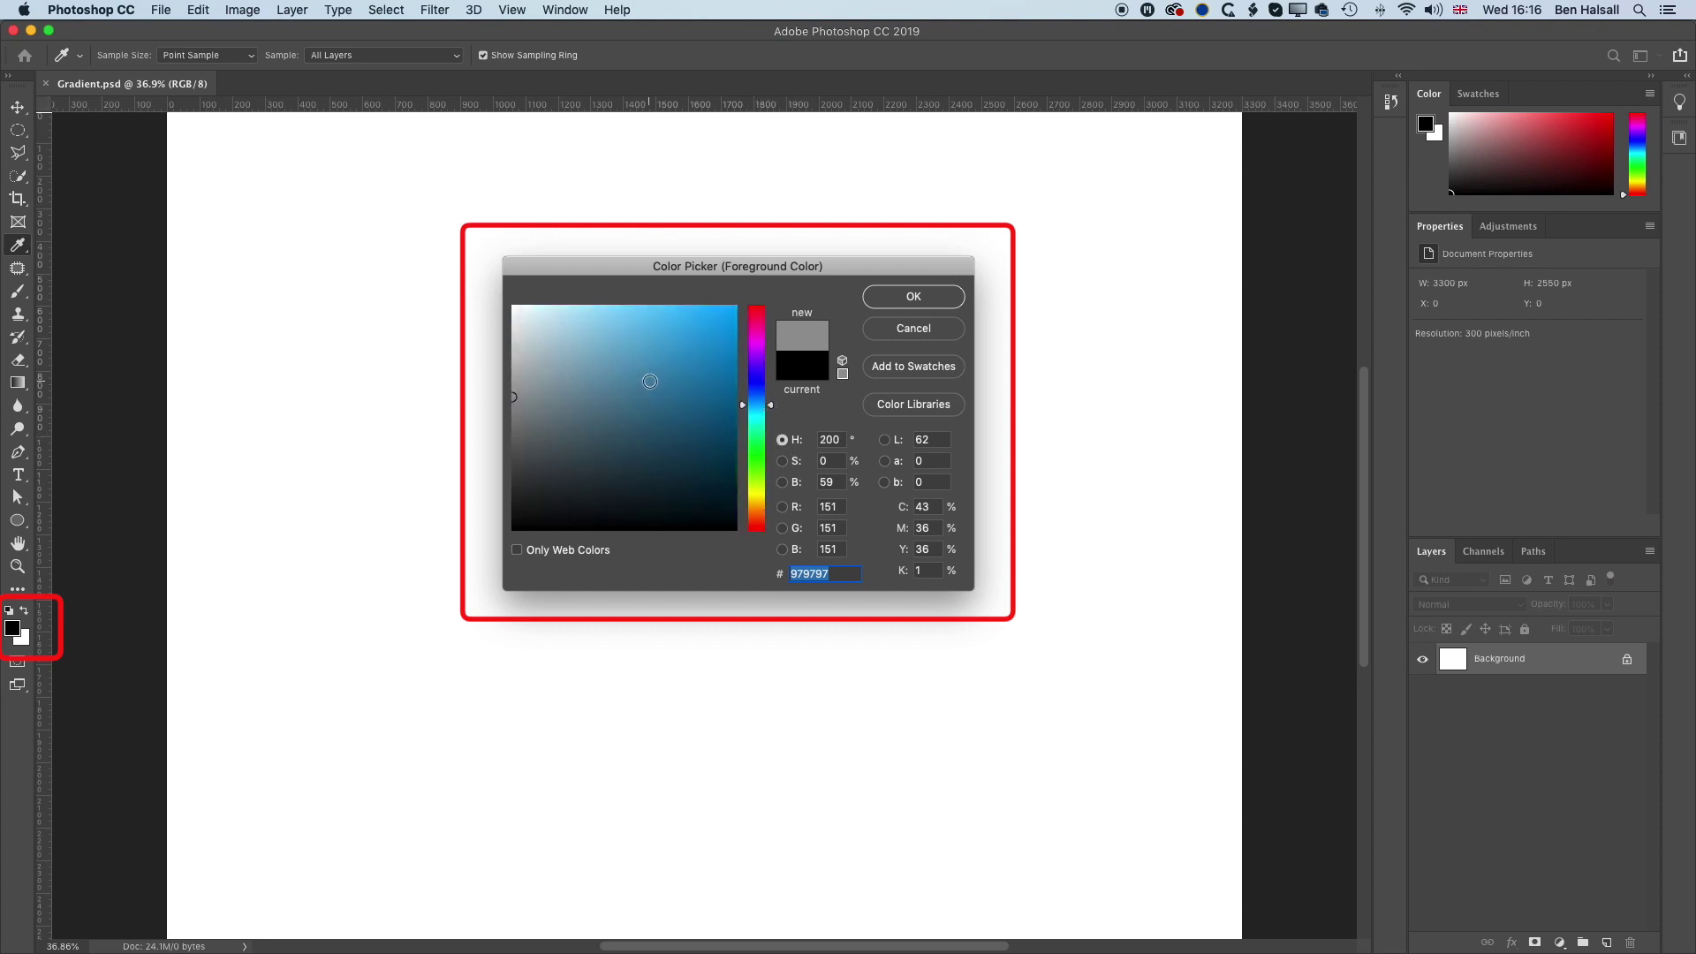
left_click(694, 354)
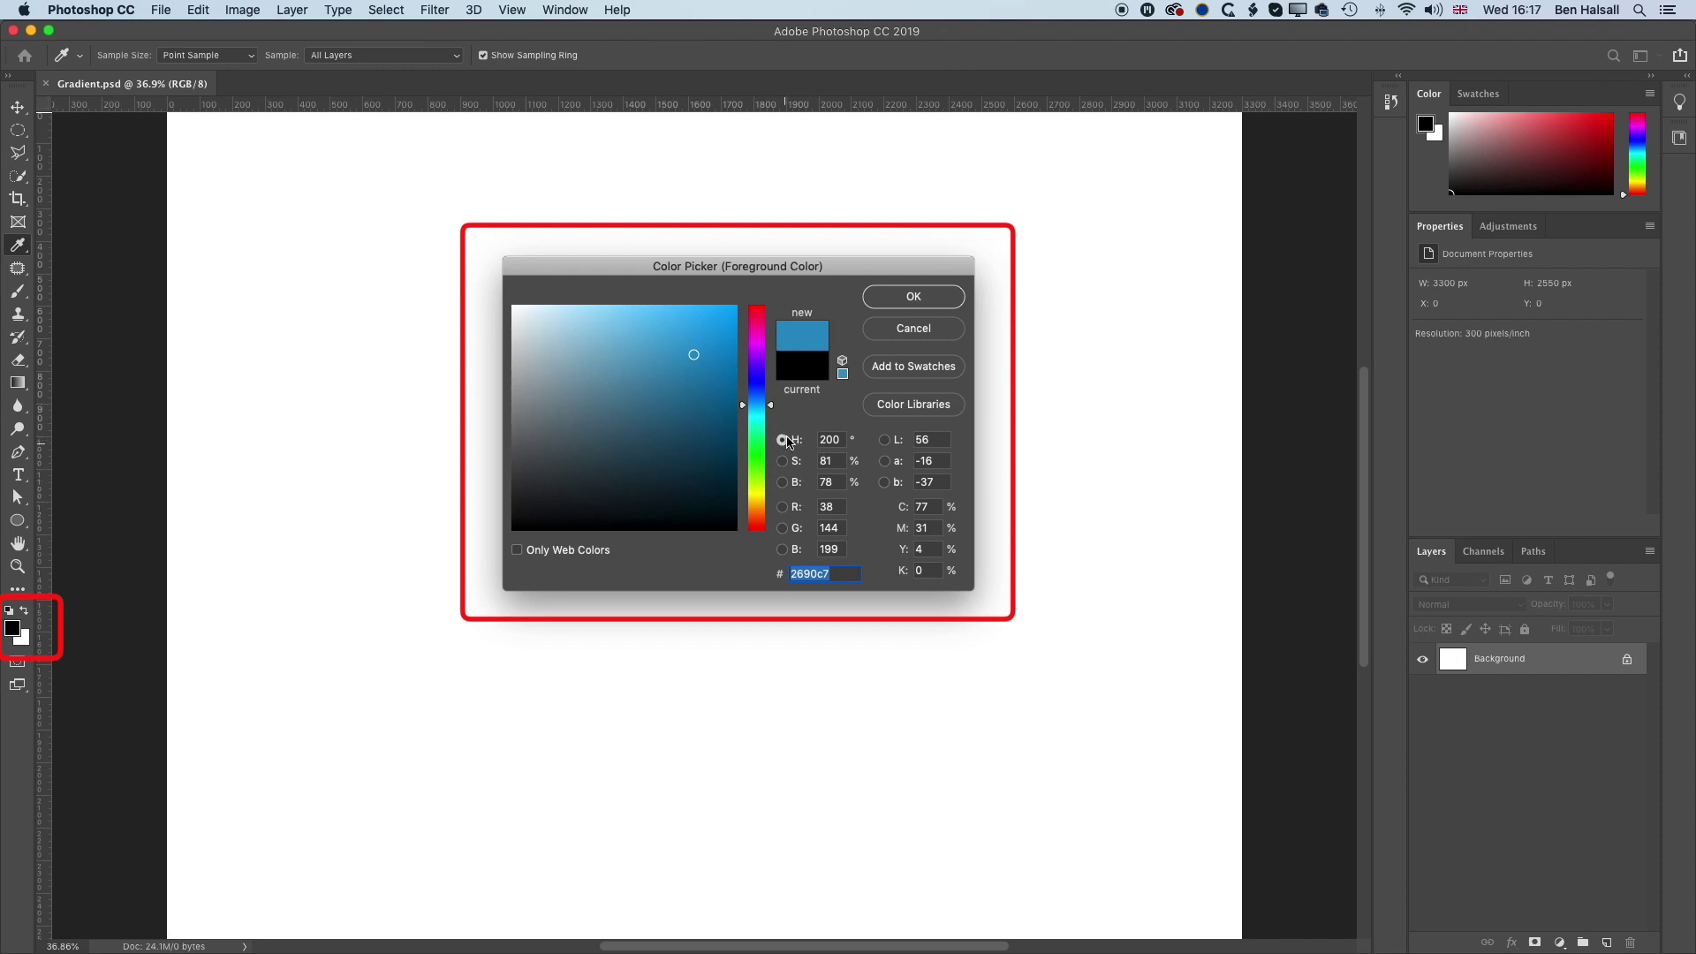
left_click_drag(767, 406, 767, 338)
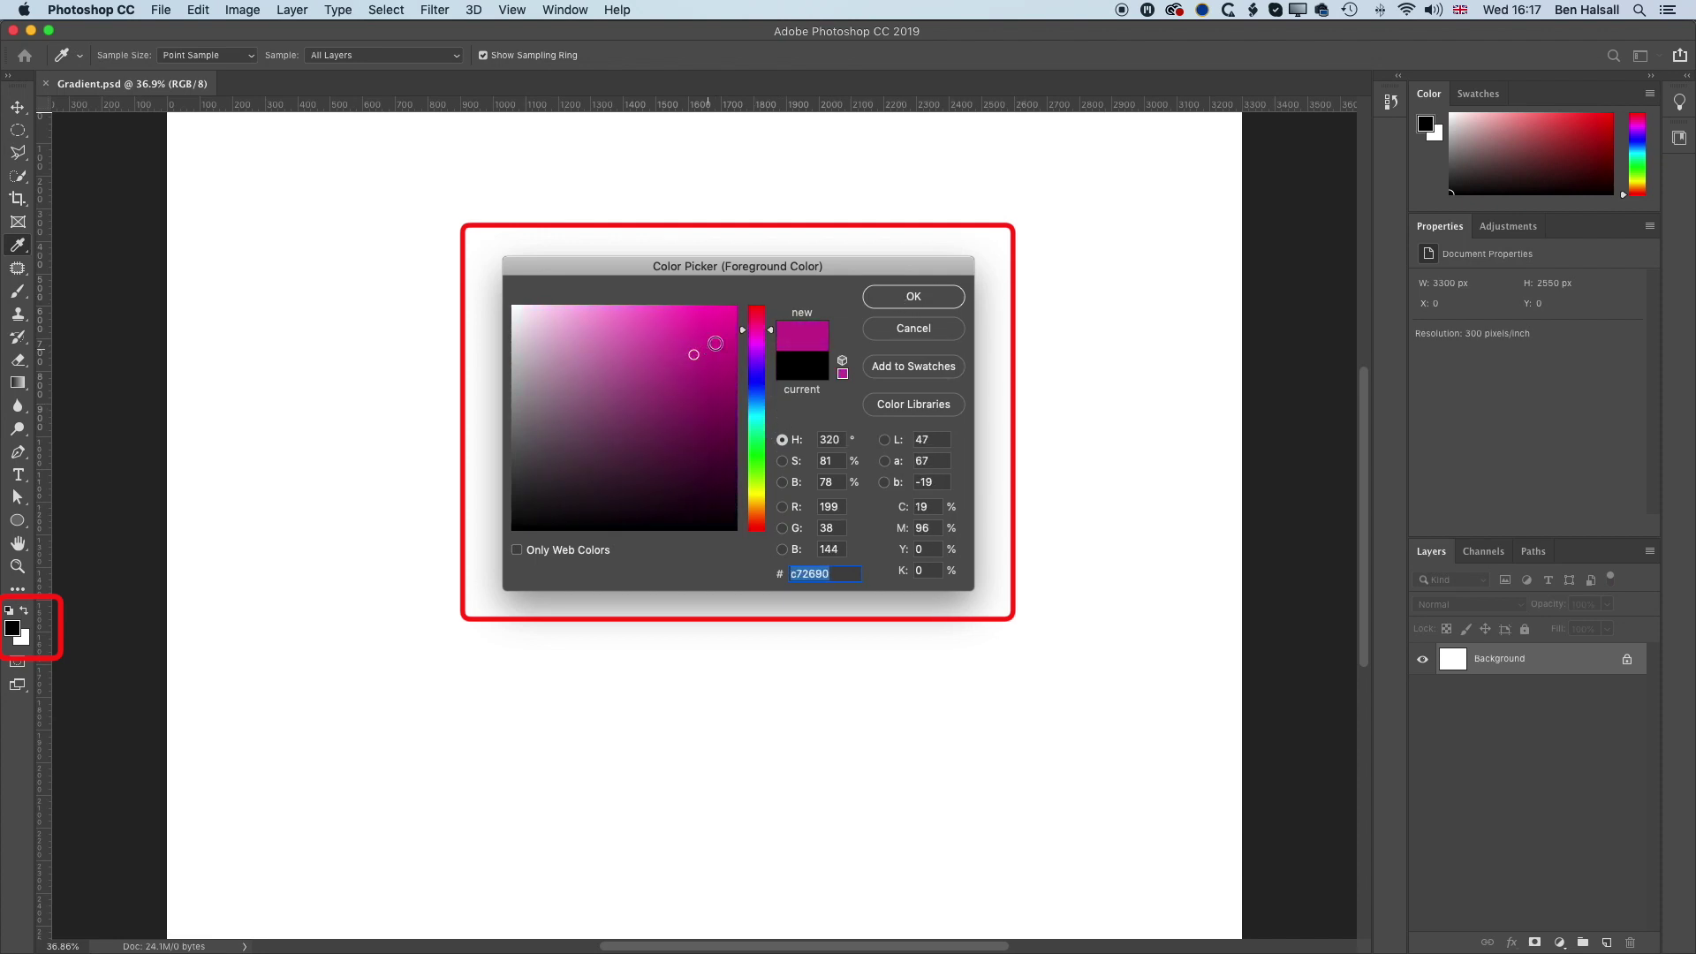
left_click(933, 303)
key("g")
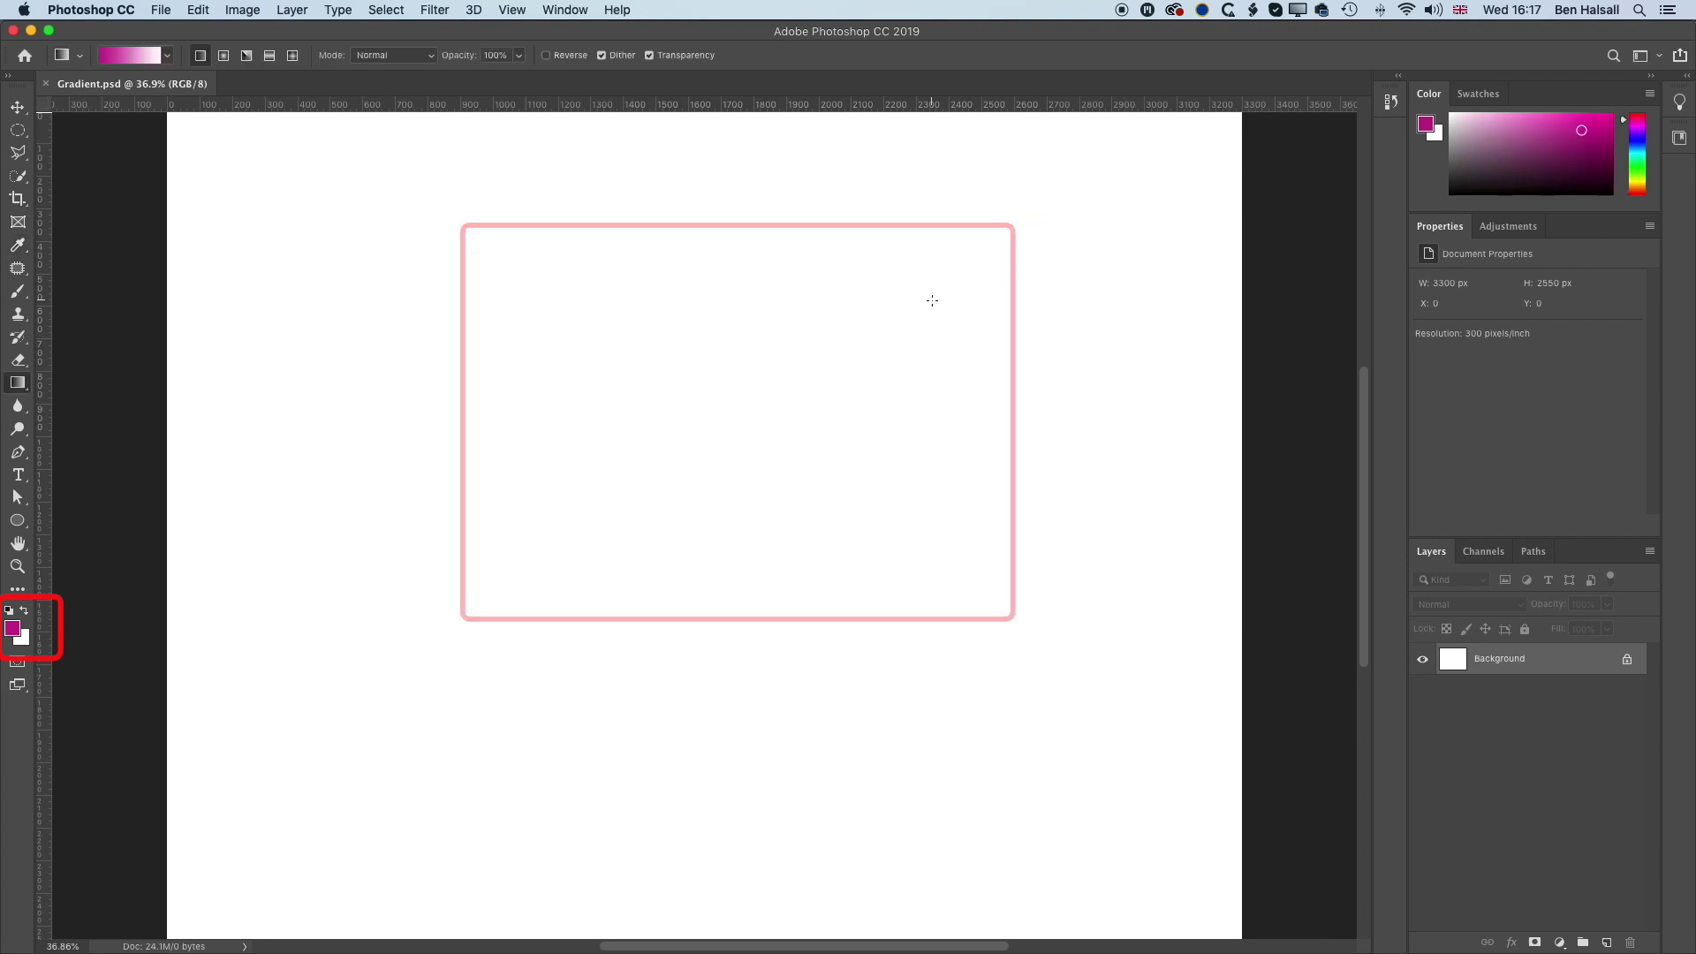
Step: Set the background colour to a strong yellow
left_click(27, 641)
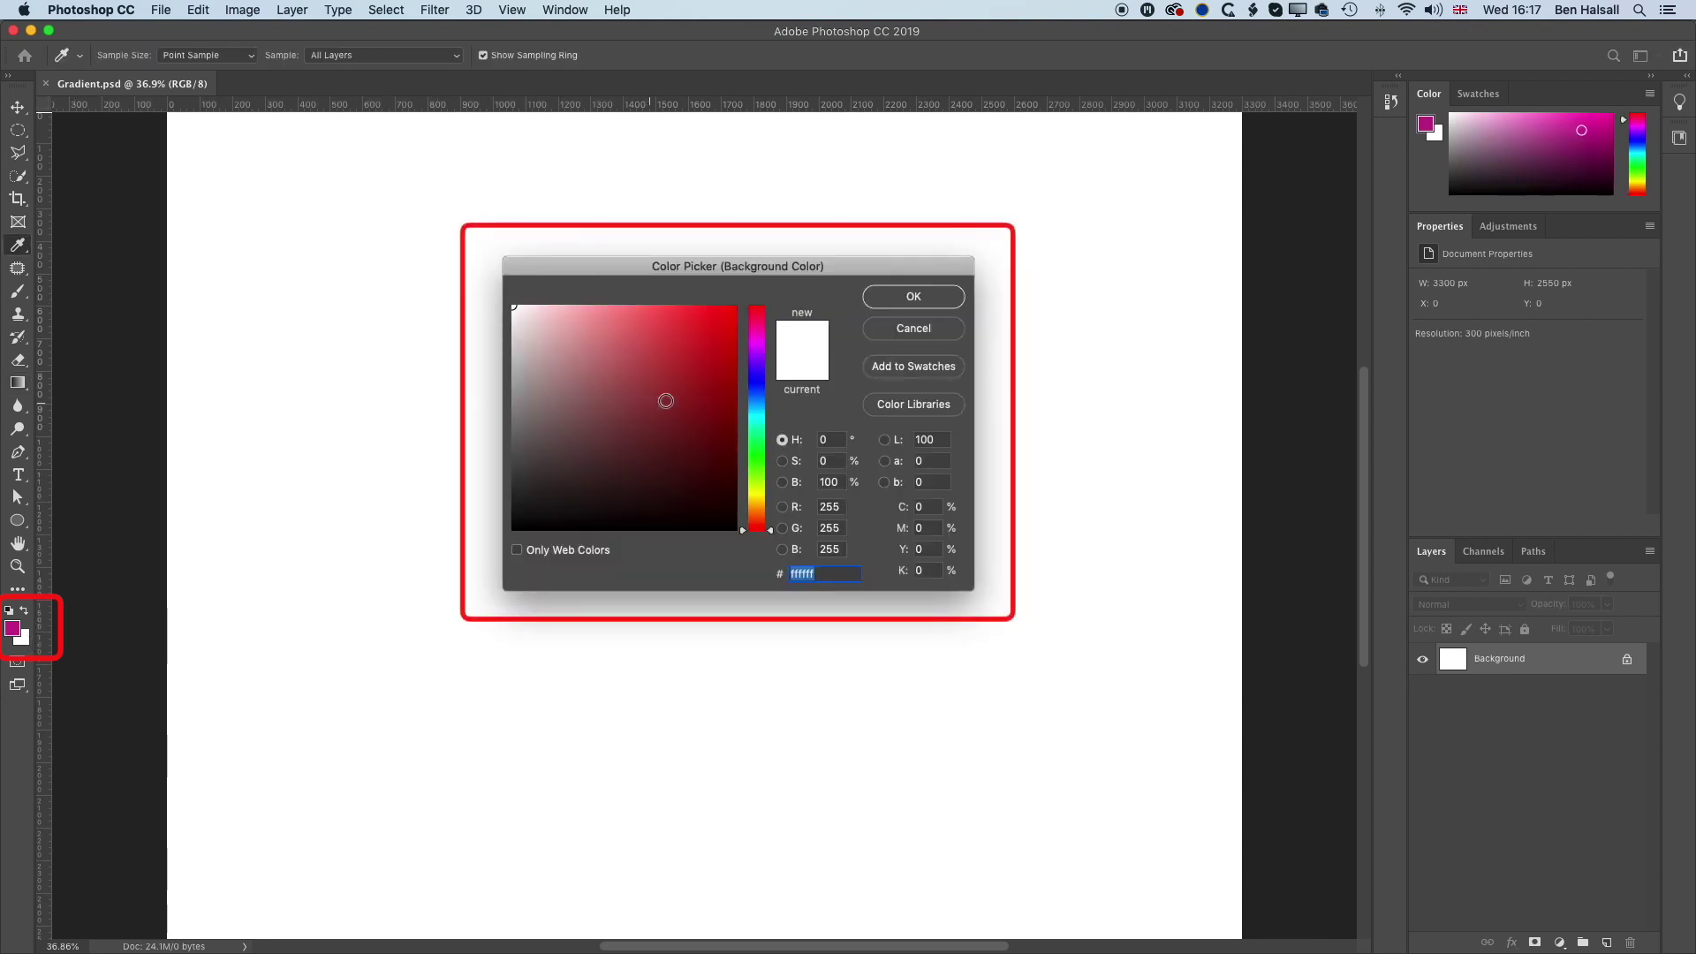
left_click_drag(750, 408, 750, 497)
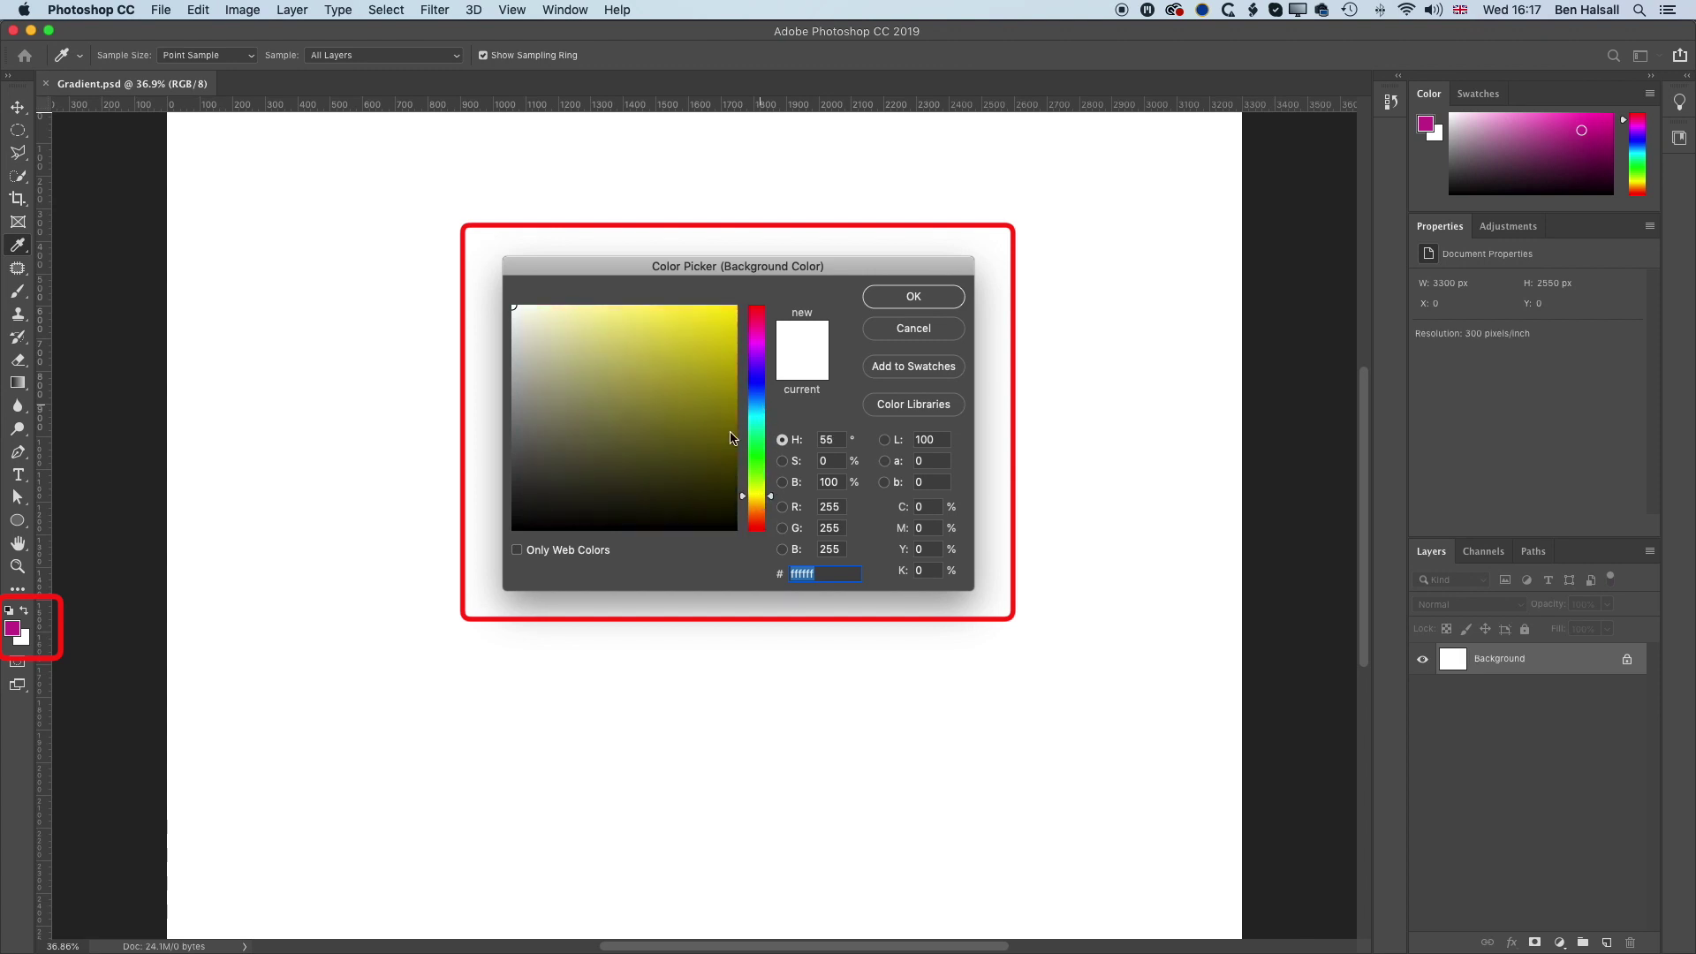
left_click(718, 321)
left_click(910, 297)
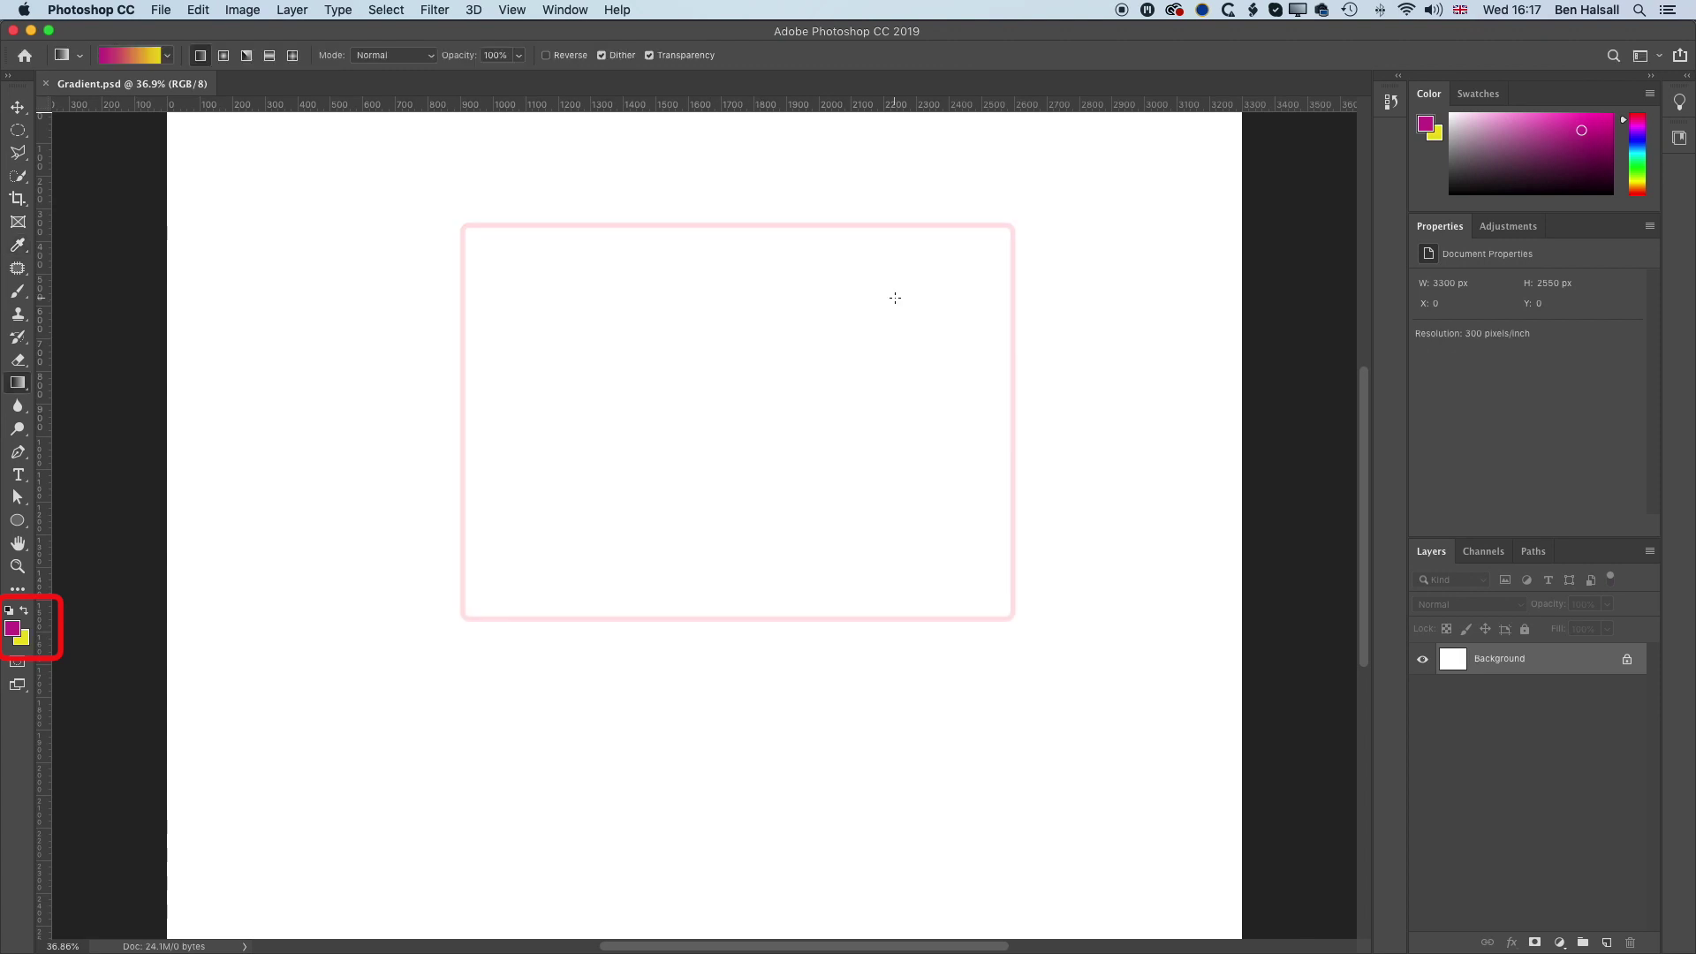
left_click(167, 56)
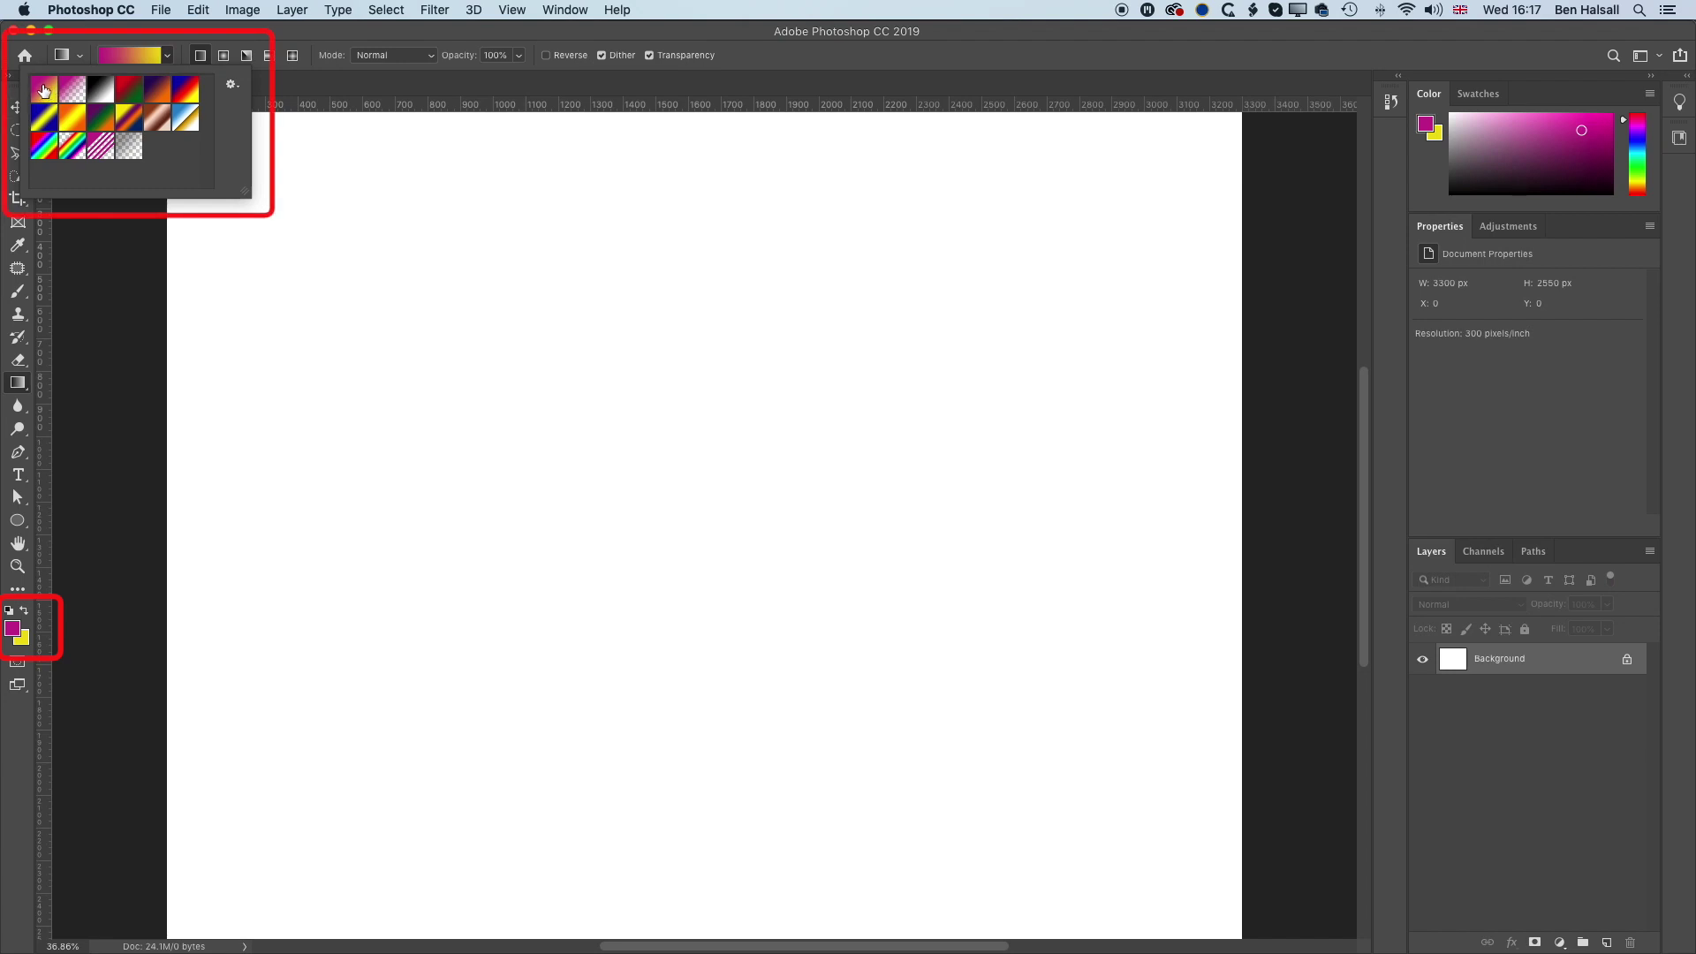
left_click(168, 58)
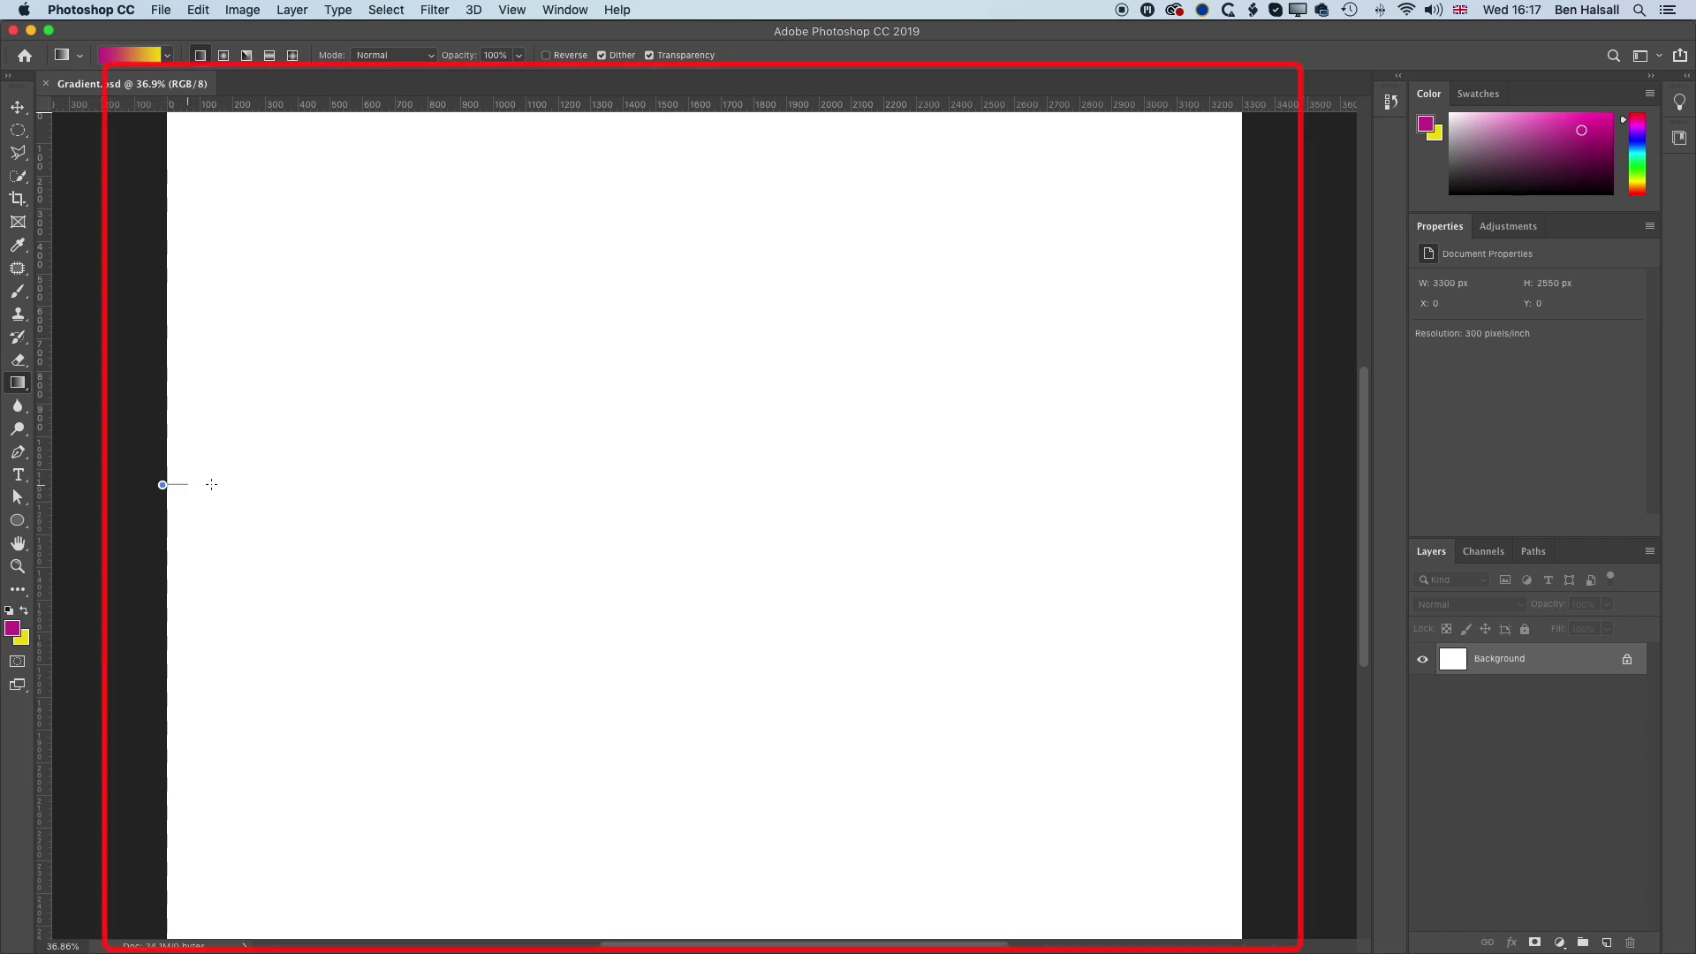
left_click_drag(212, 484, 1251, 495)
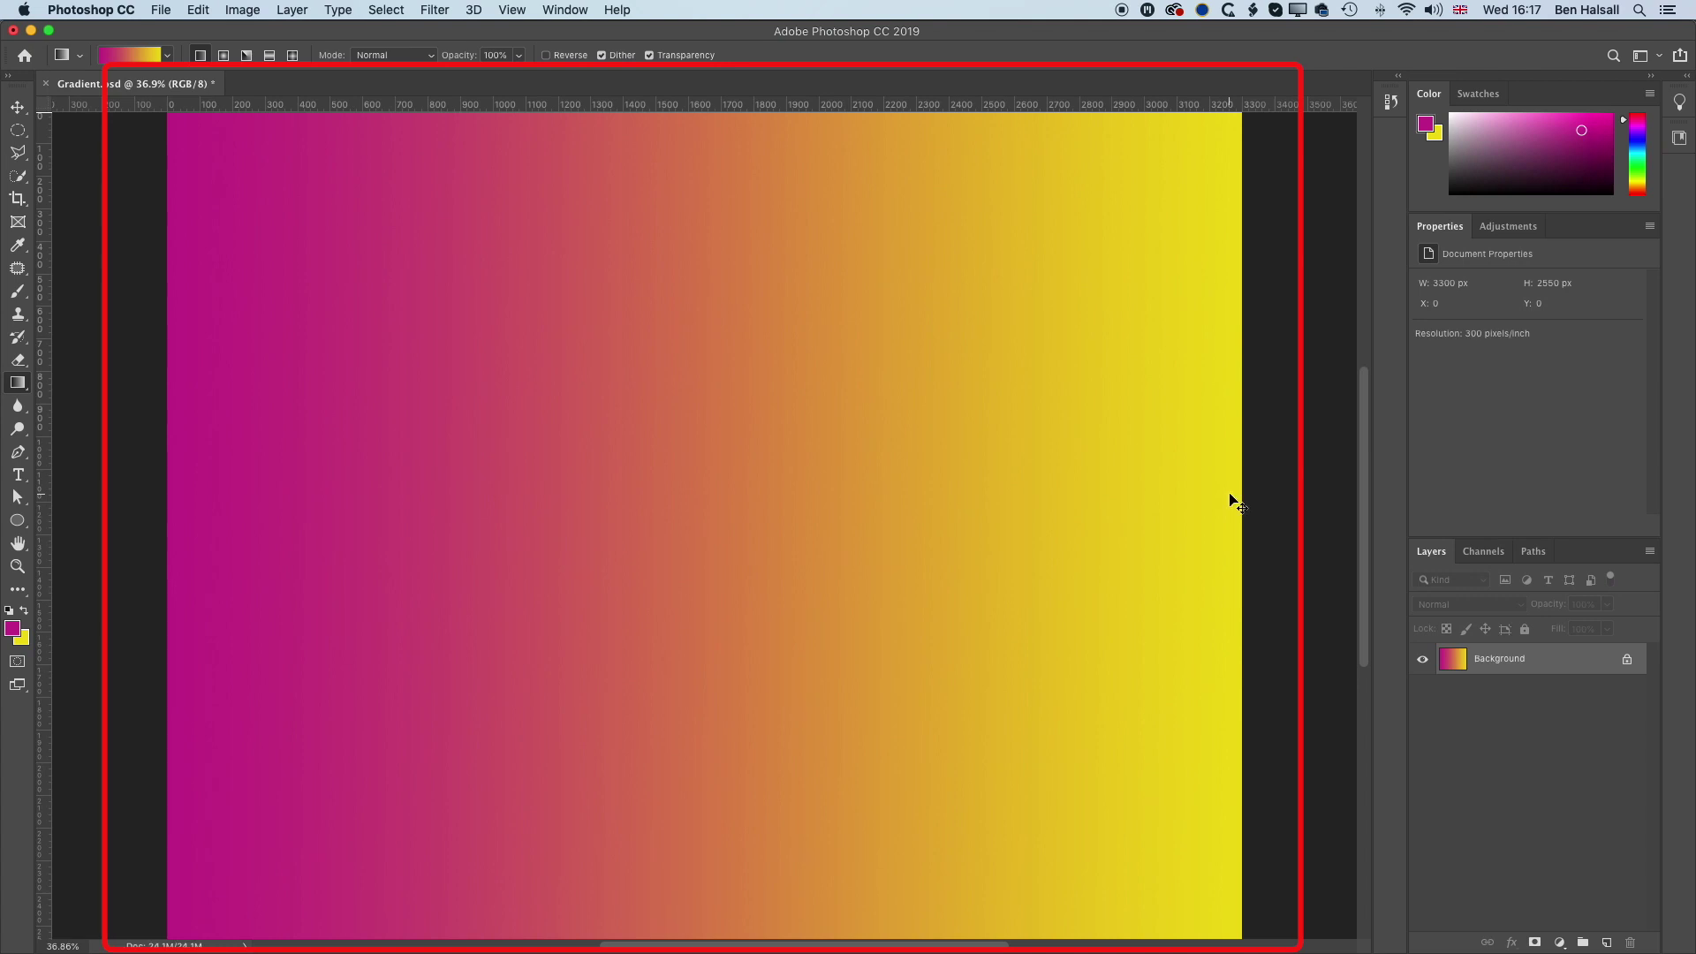
key("super+z")
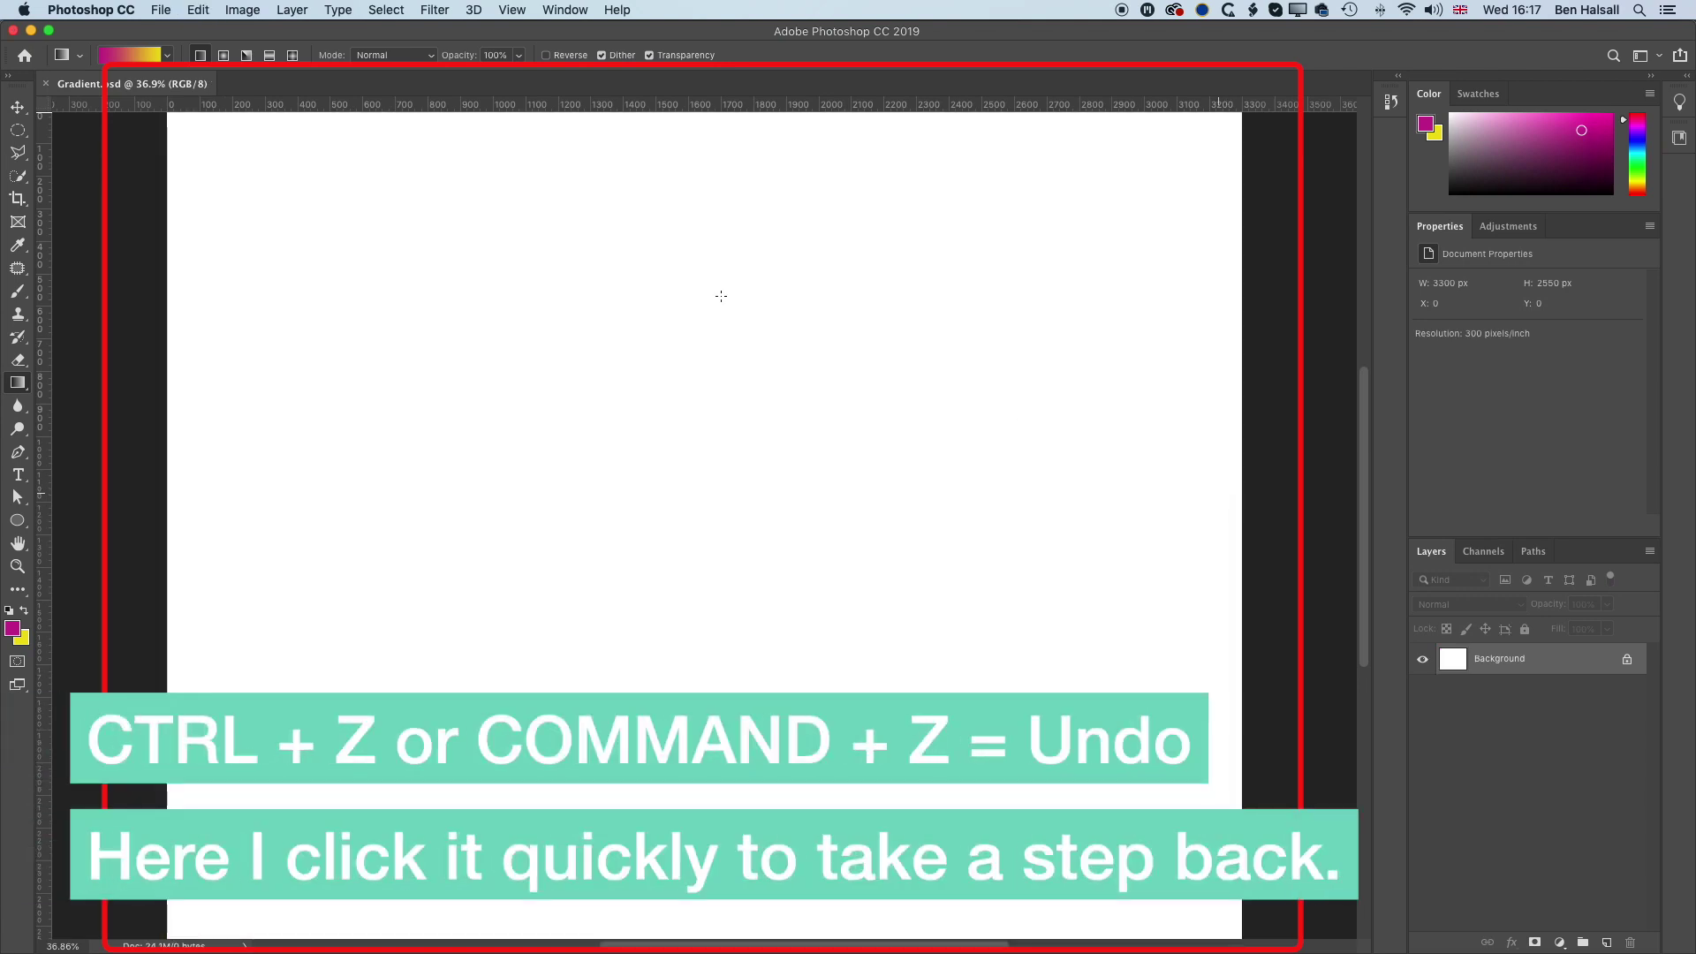
Step: Switch to Radial Gradient and undo two trial radial fills, leaving the canvas blank
left_click(224, 55)
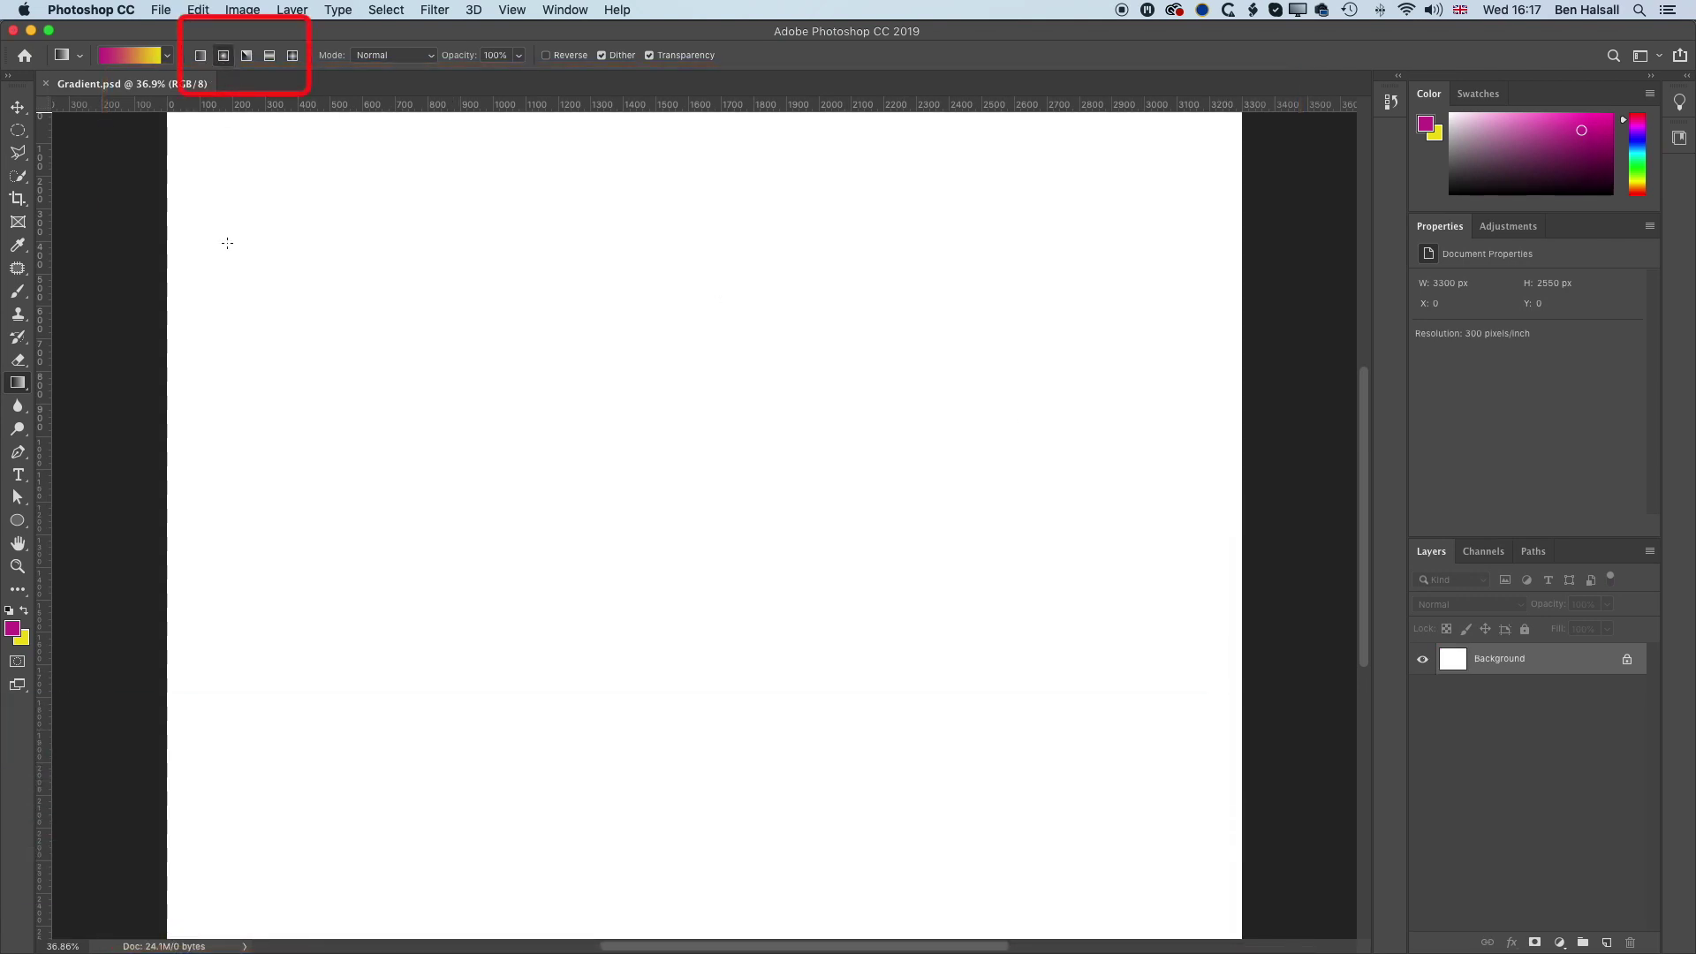
left_click_drag(204, 154, 955, 751)
key("super+z")
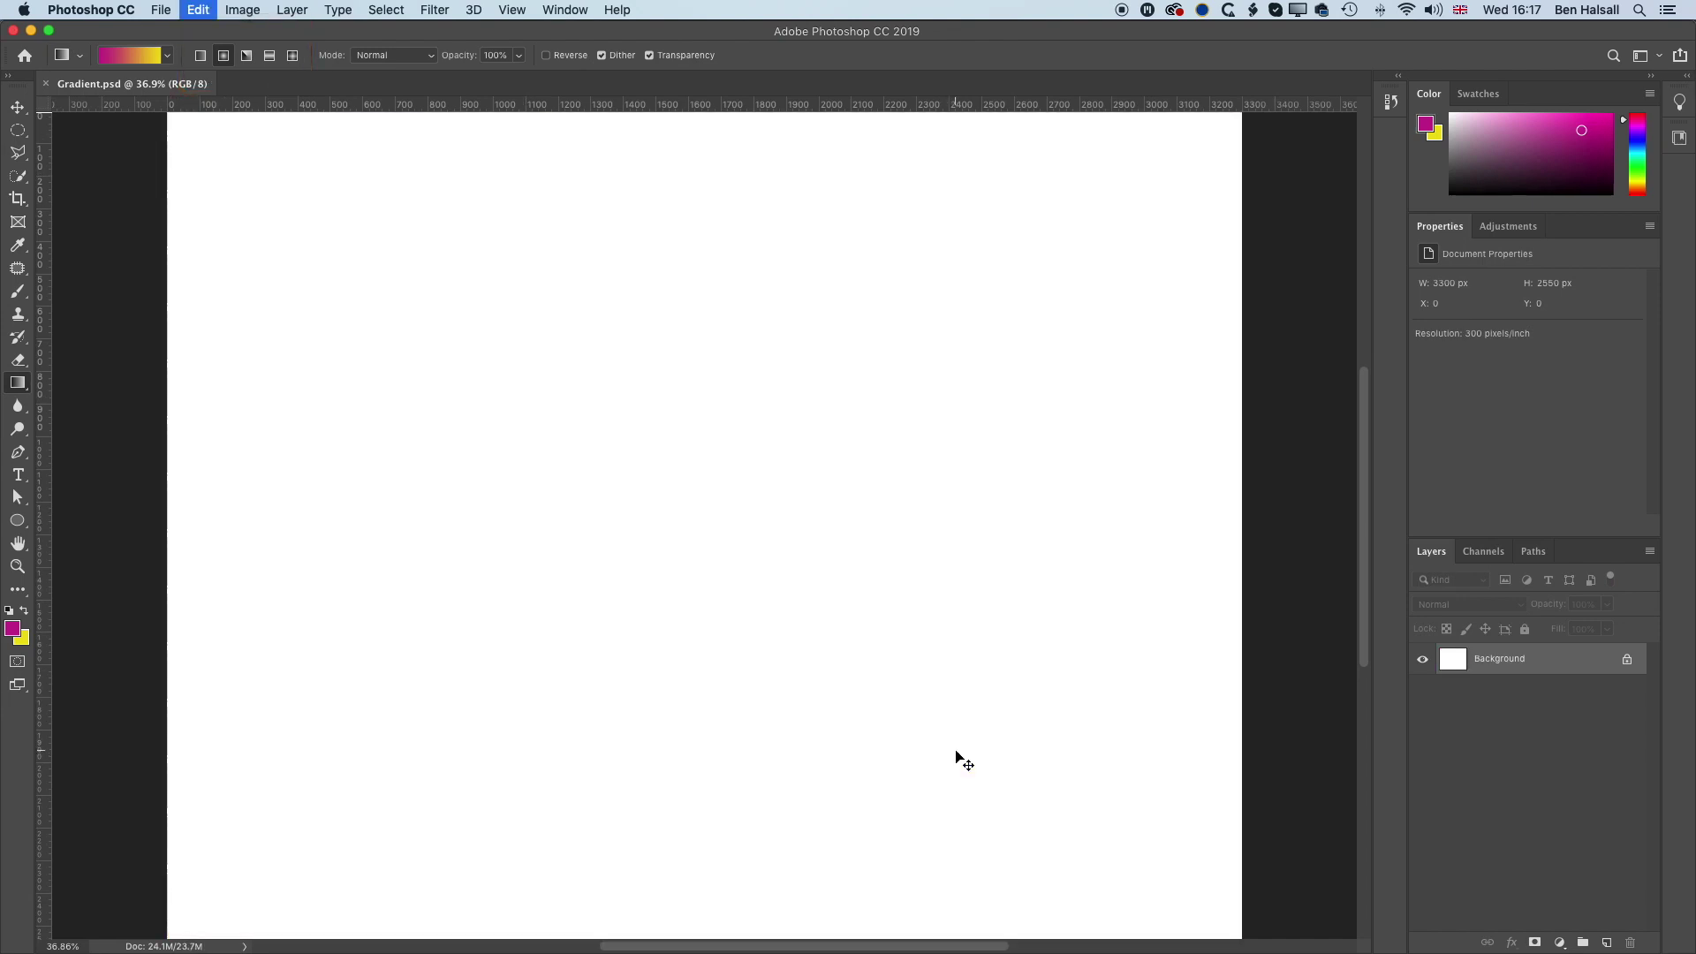
left_click_drag(1288, 462, 447, 469)
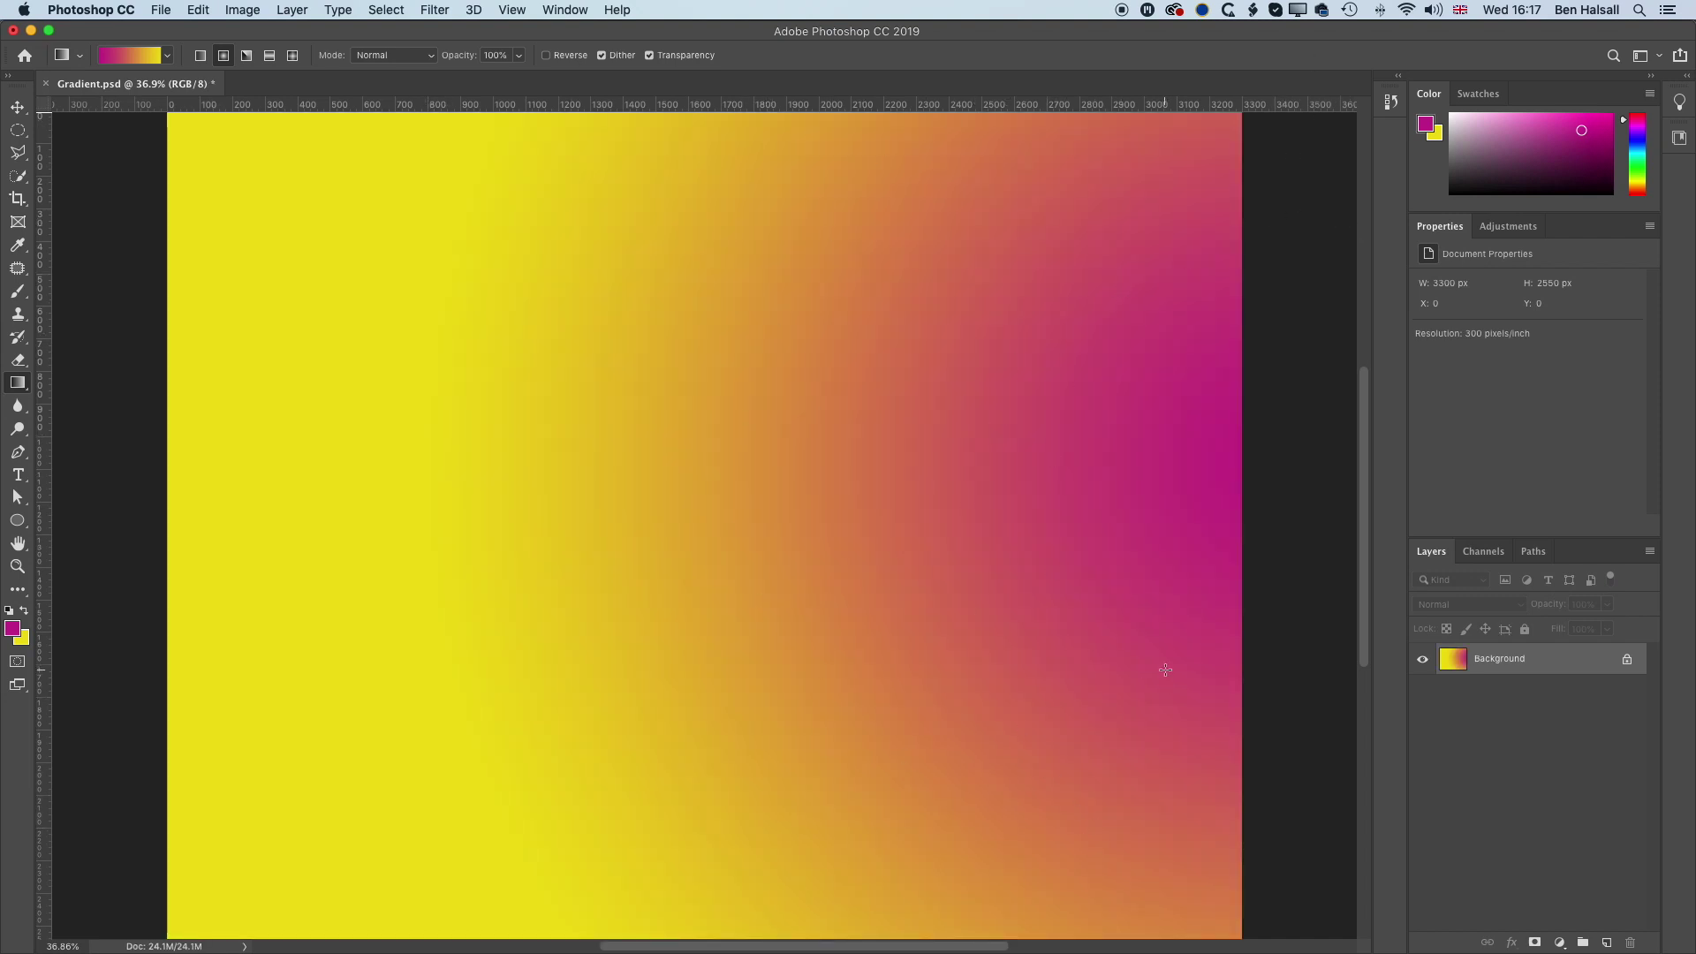
key("super+z")
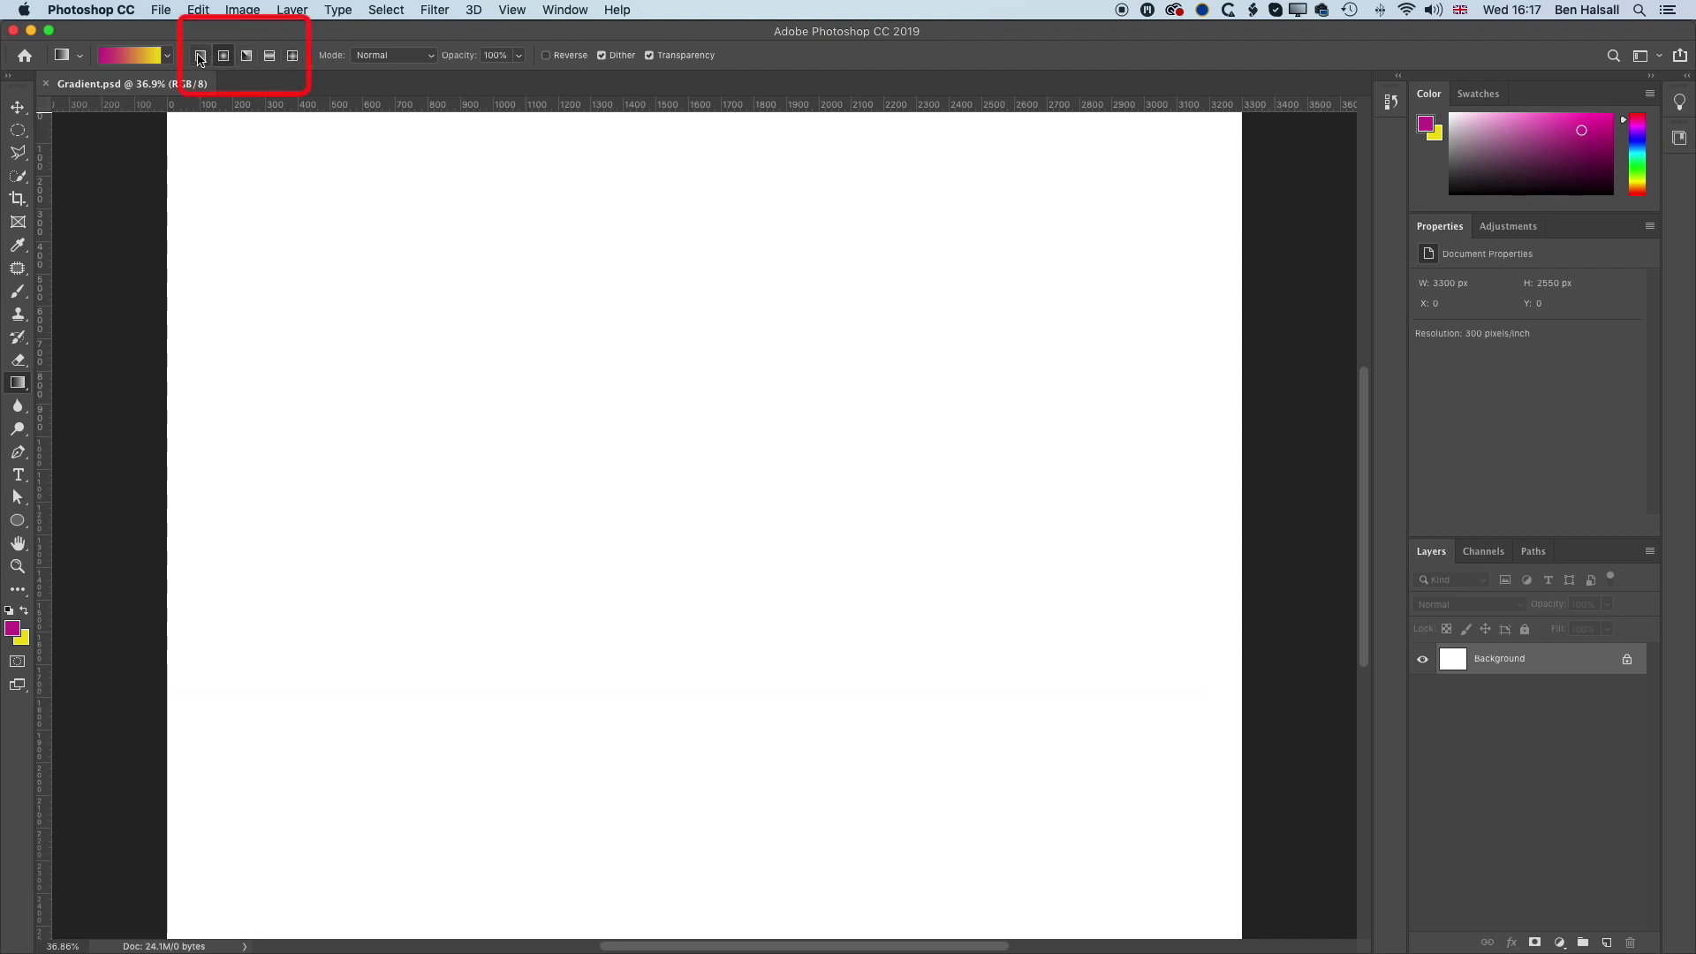
Step: Switch to Linear Gradient and paint a horizontal yellow-left to magenta-right fill after several trial drags
left_click(200, 56)
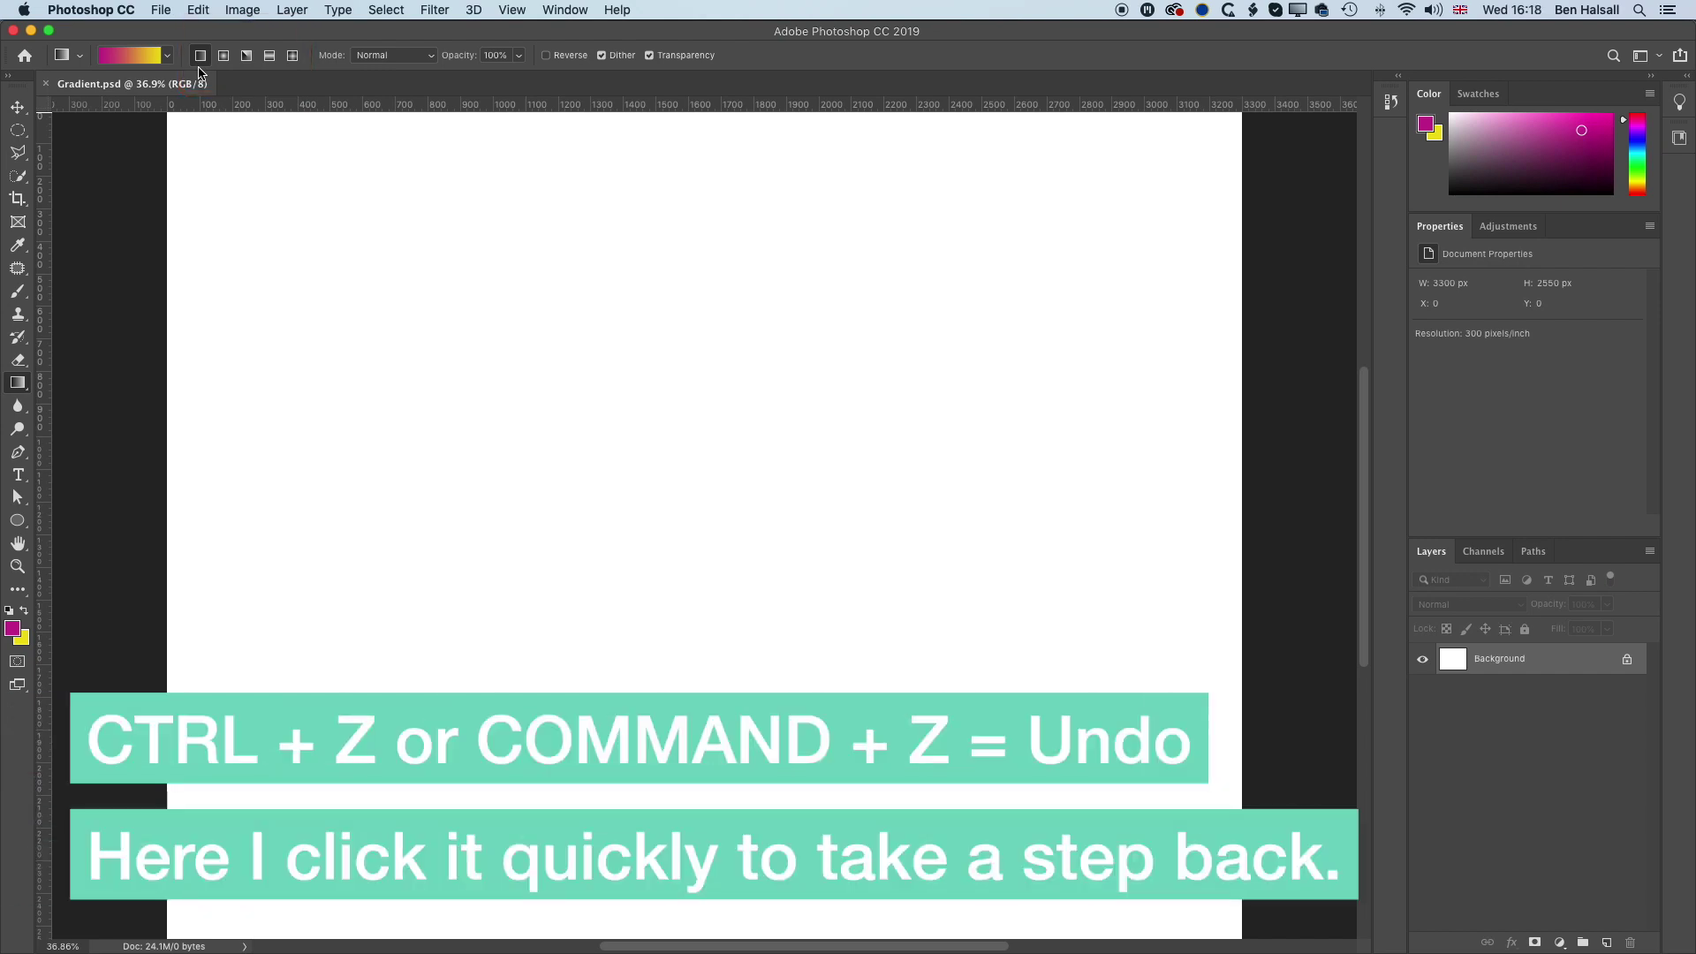
left_click_drag(165, 487, 1249, 496)
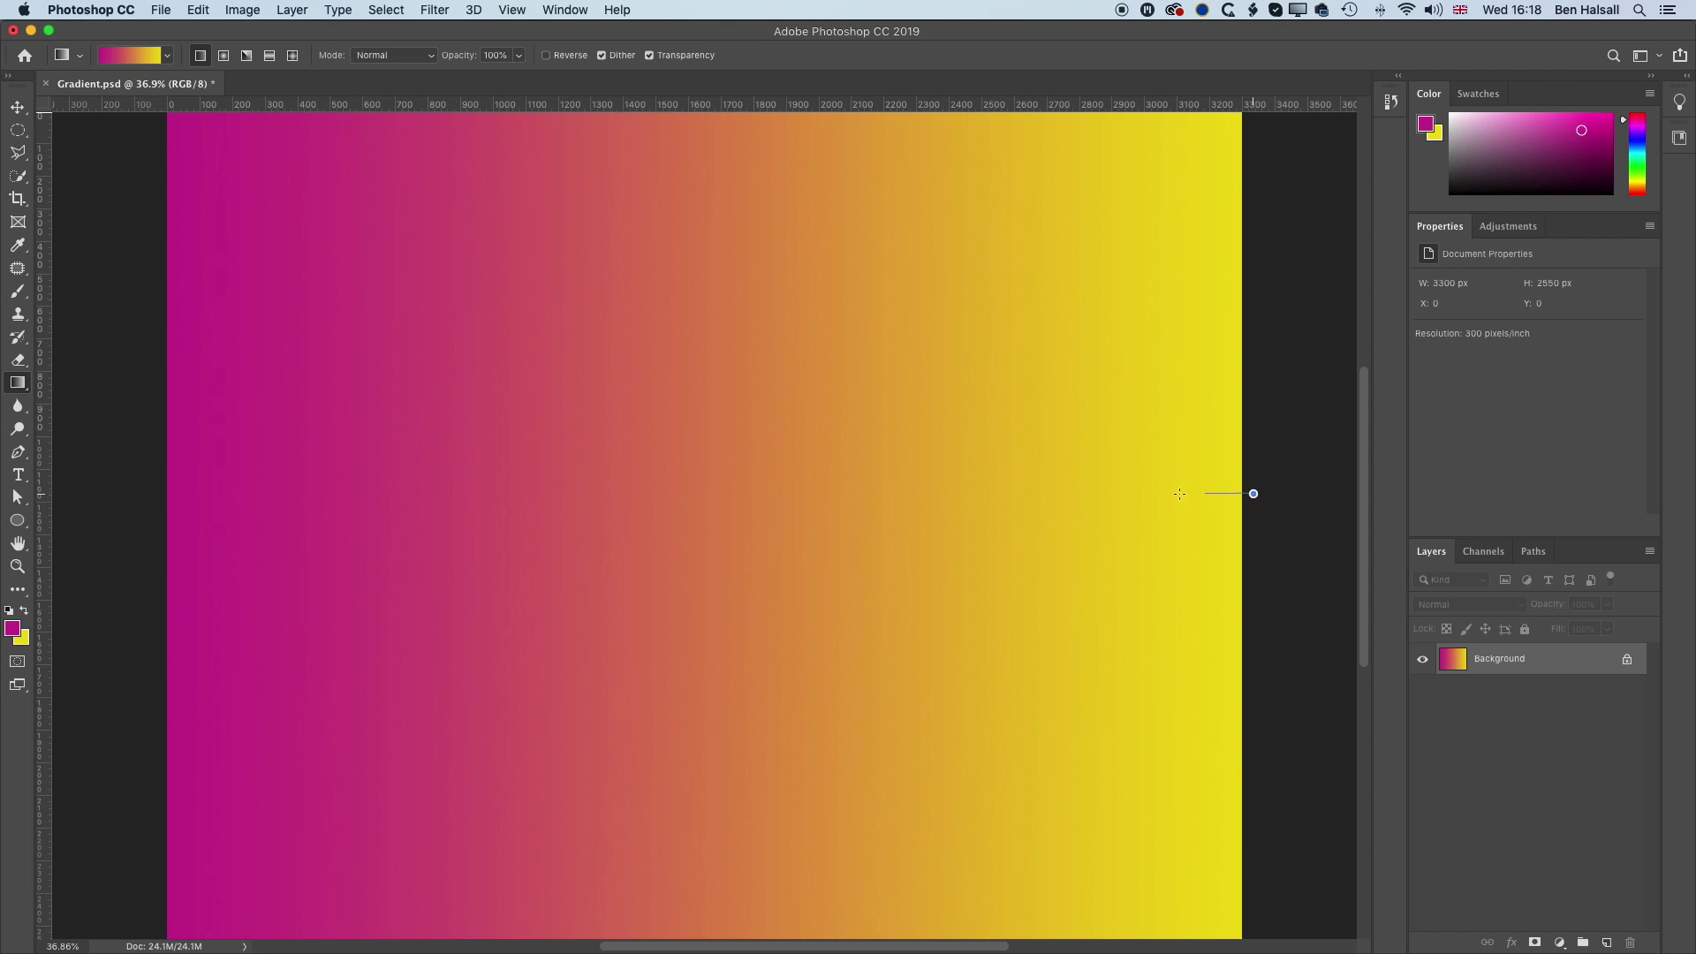
left_click_drag(1179, 494, 468, 459)
left_click_drag(230, 175, 998, 680)
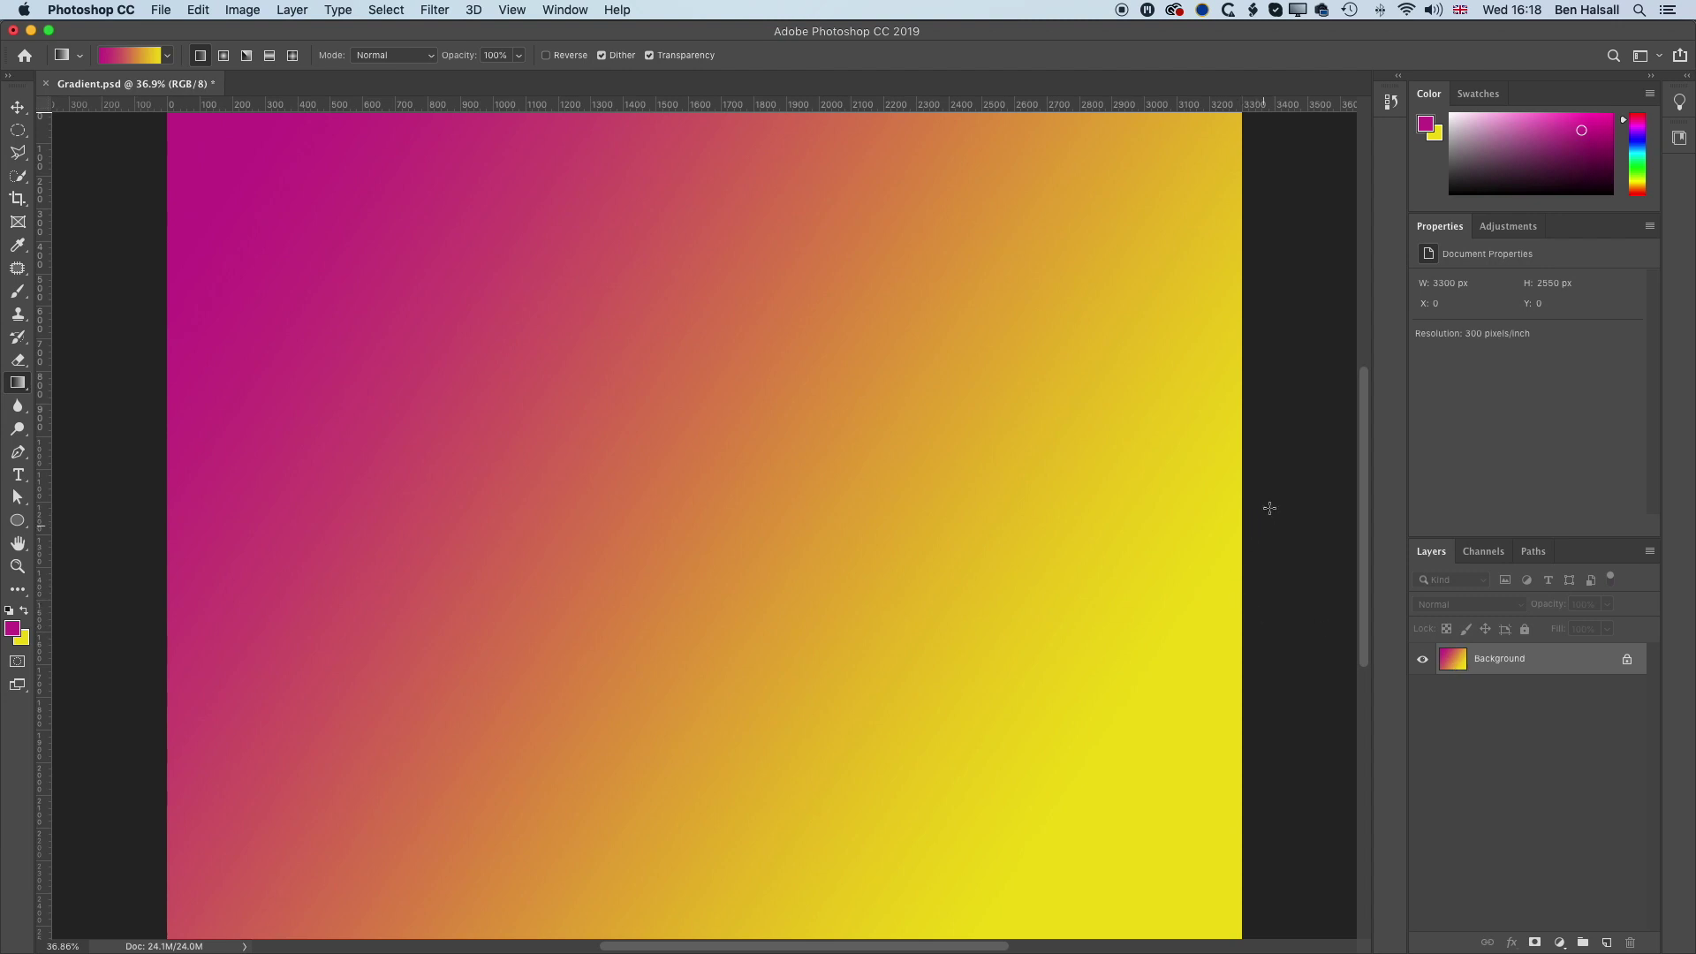
left_click_drag(1257, 485, 162, 461)
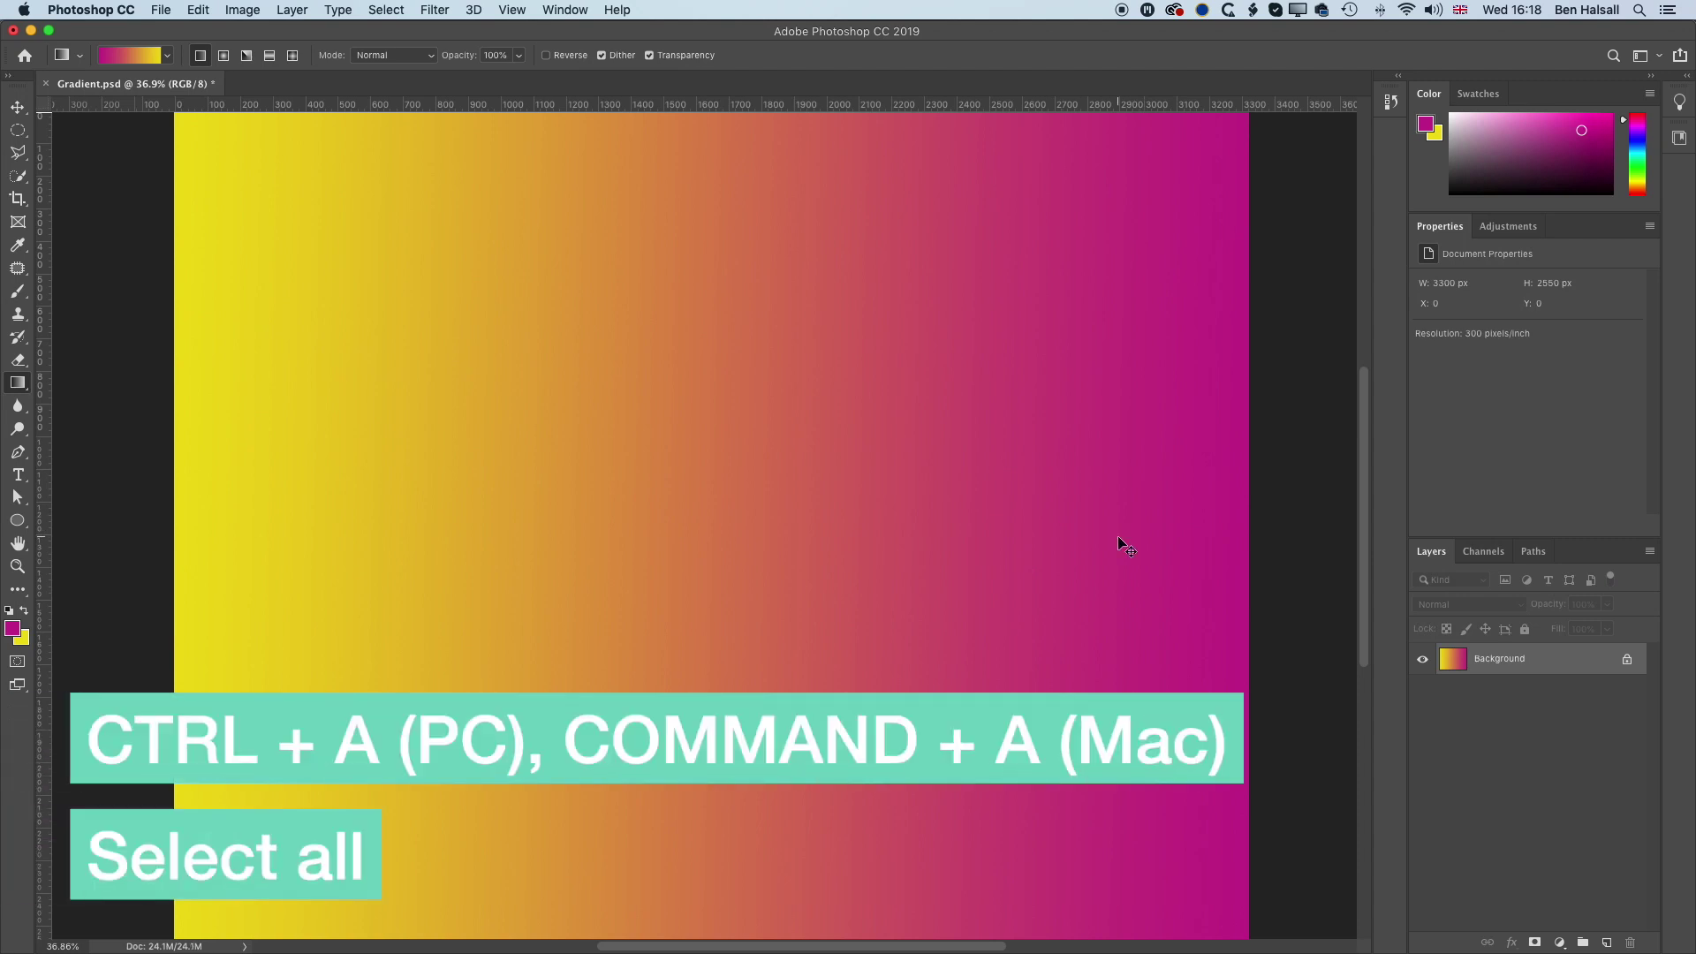
Step: Select all, fill the canvas with White via Shift+Backspace, then deselect
key("super+a")
key("shift+BackSpace")
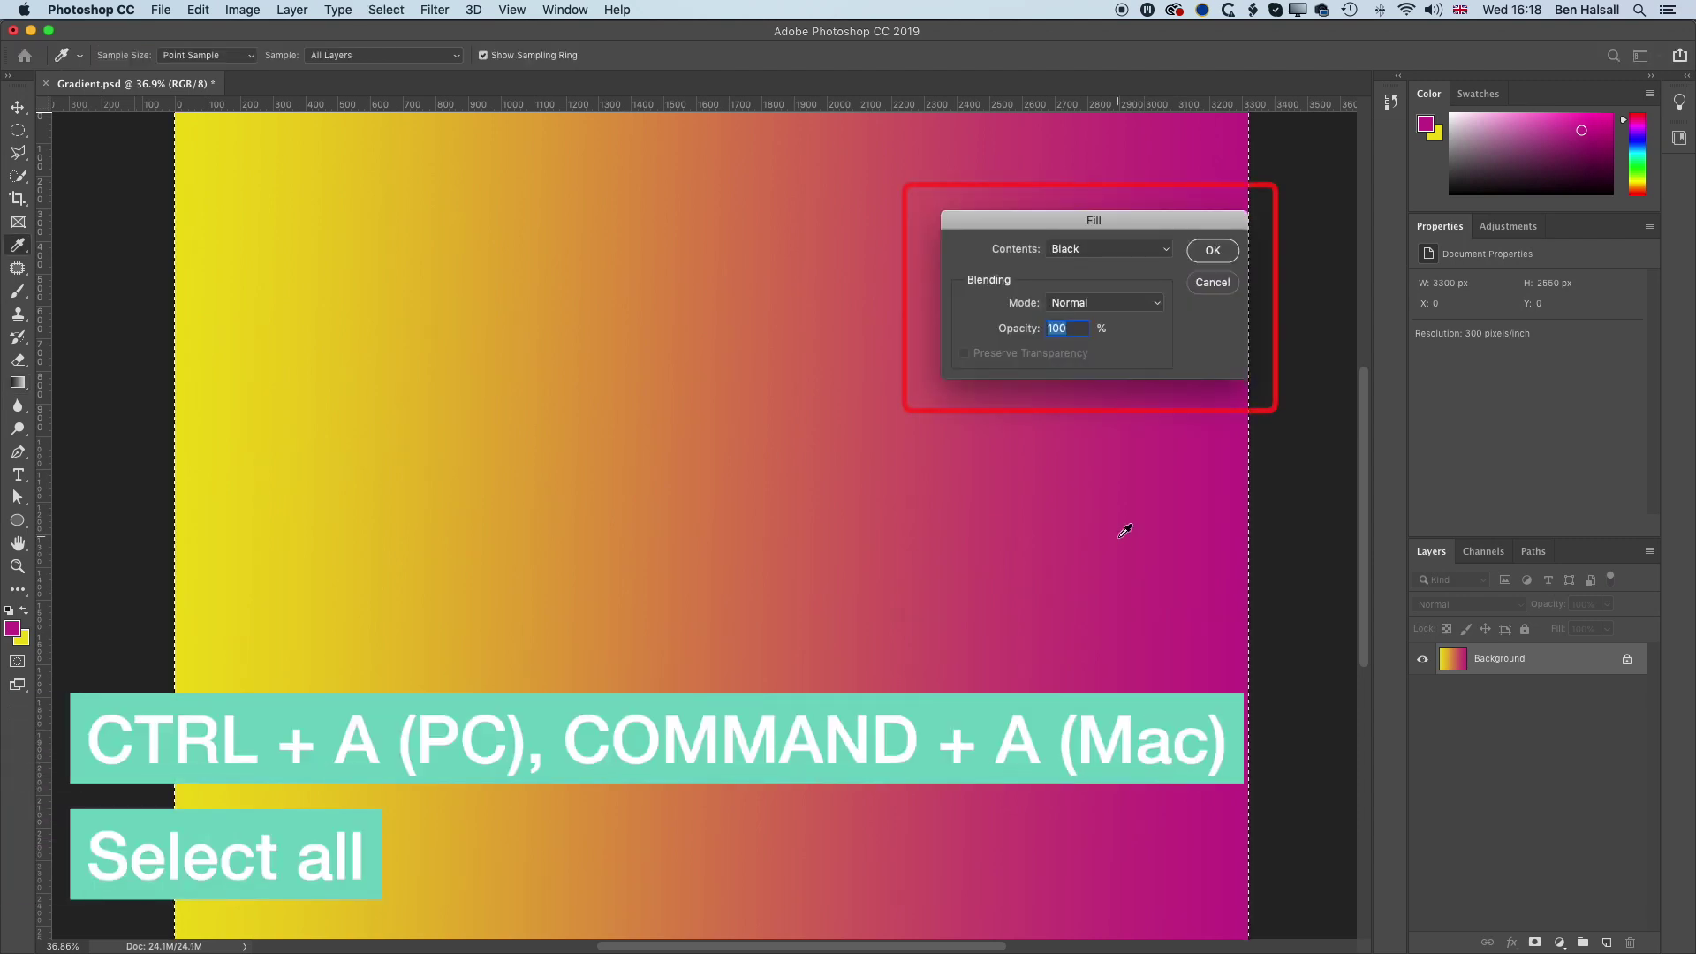
left_click(1123, 250)
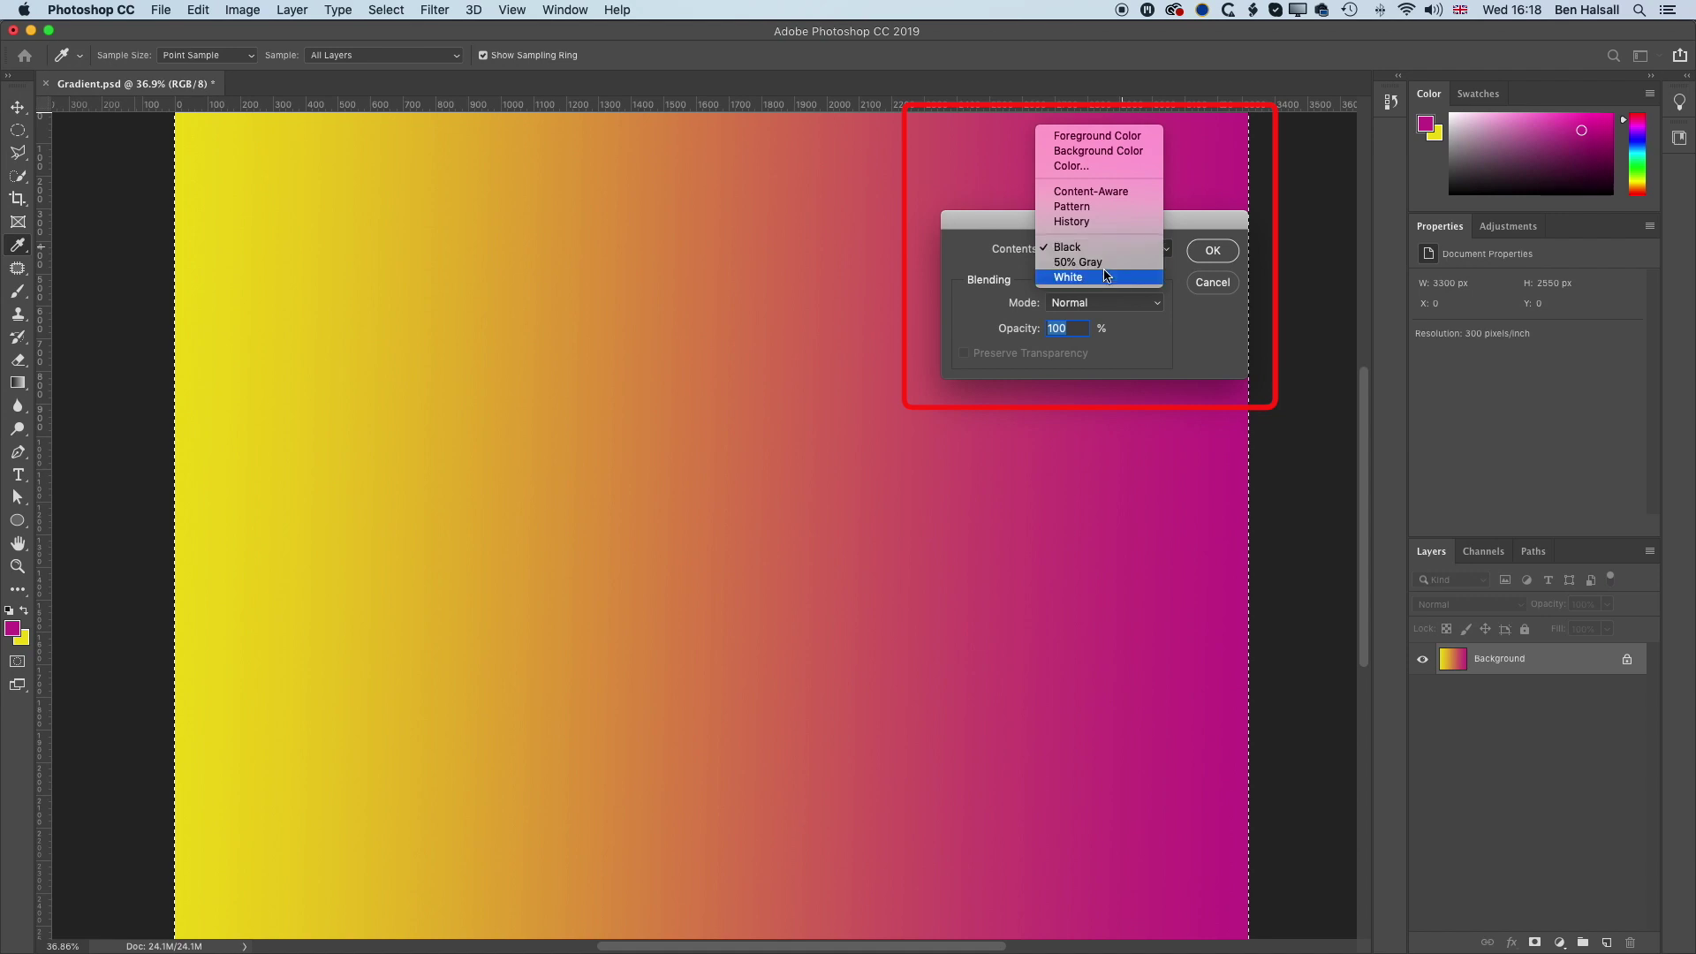
key("Return")
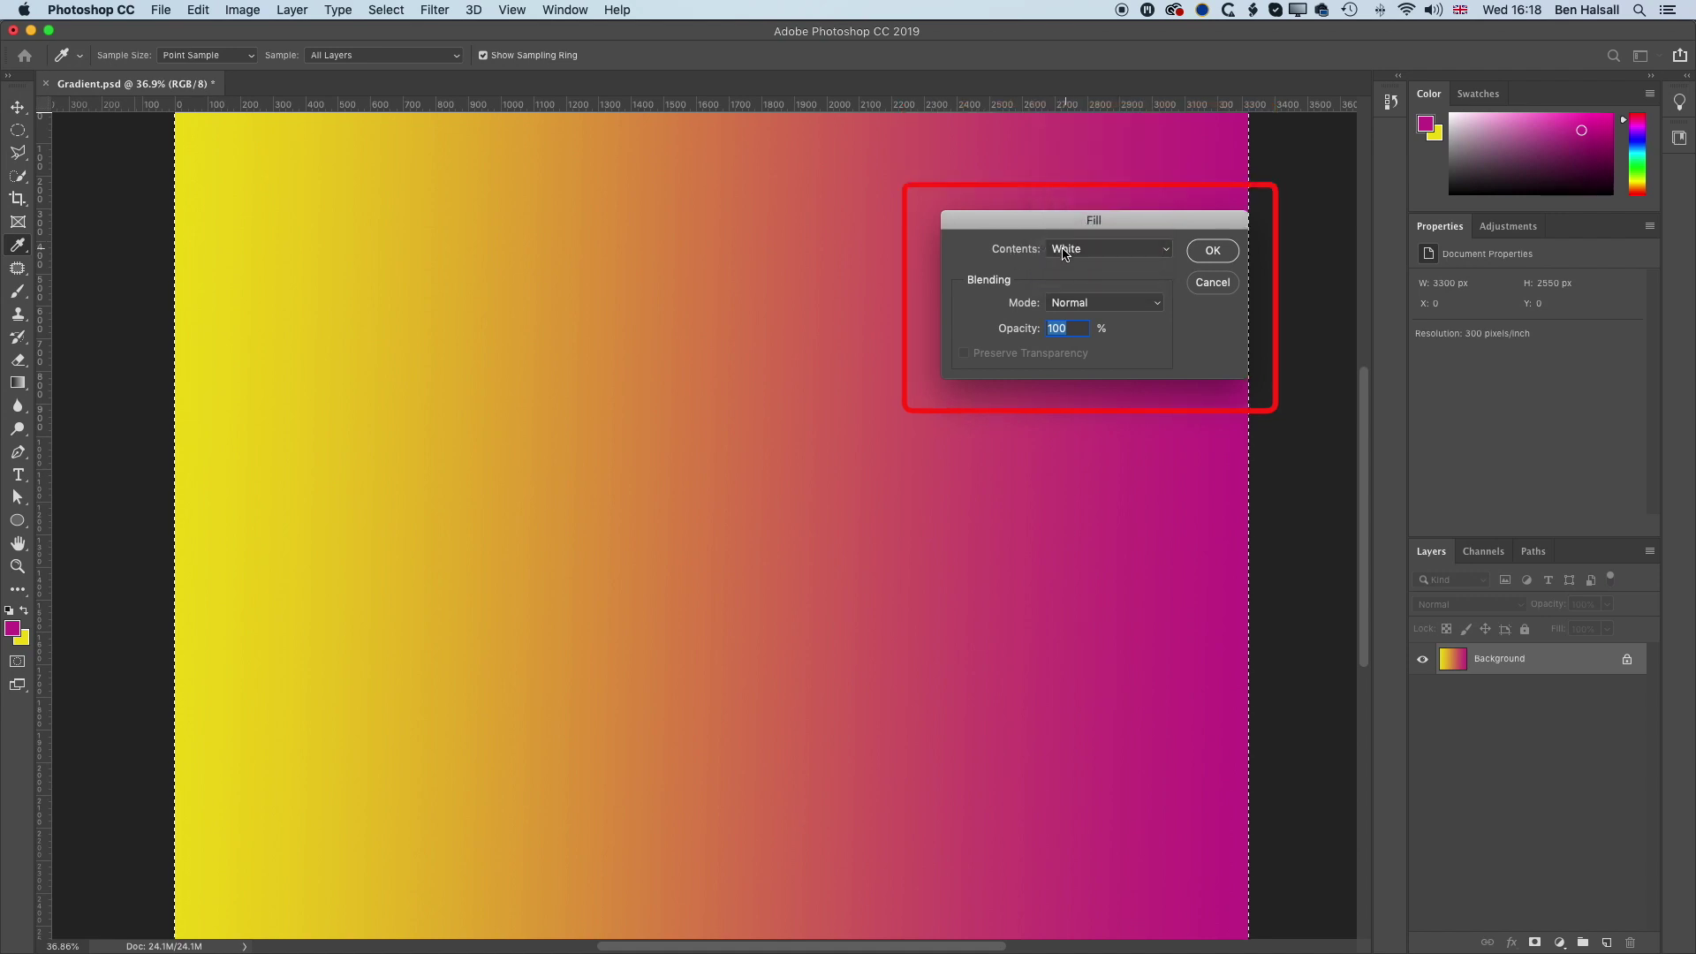
left_click(1212, 251)
key("g")
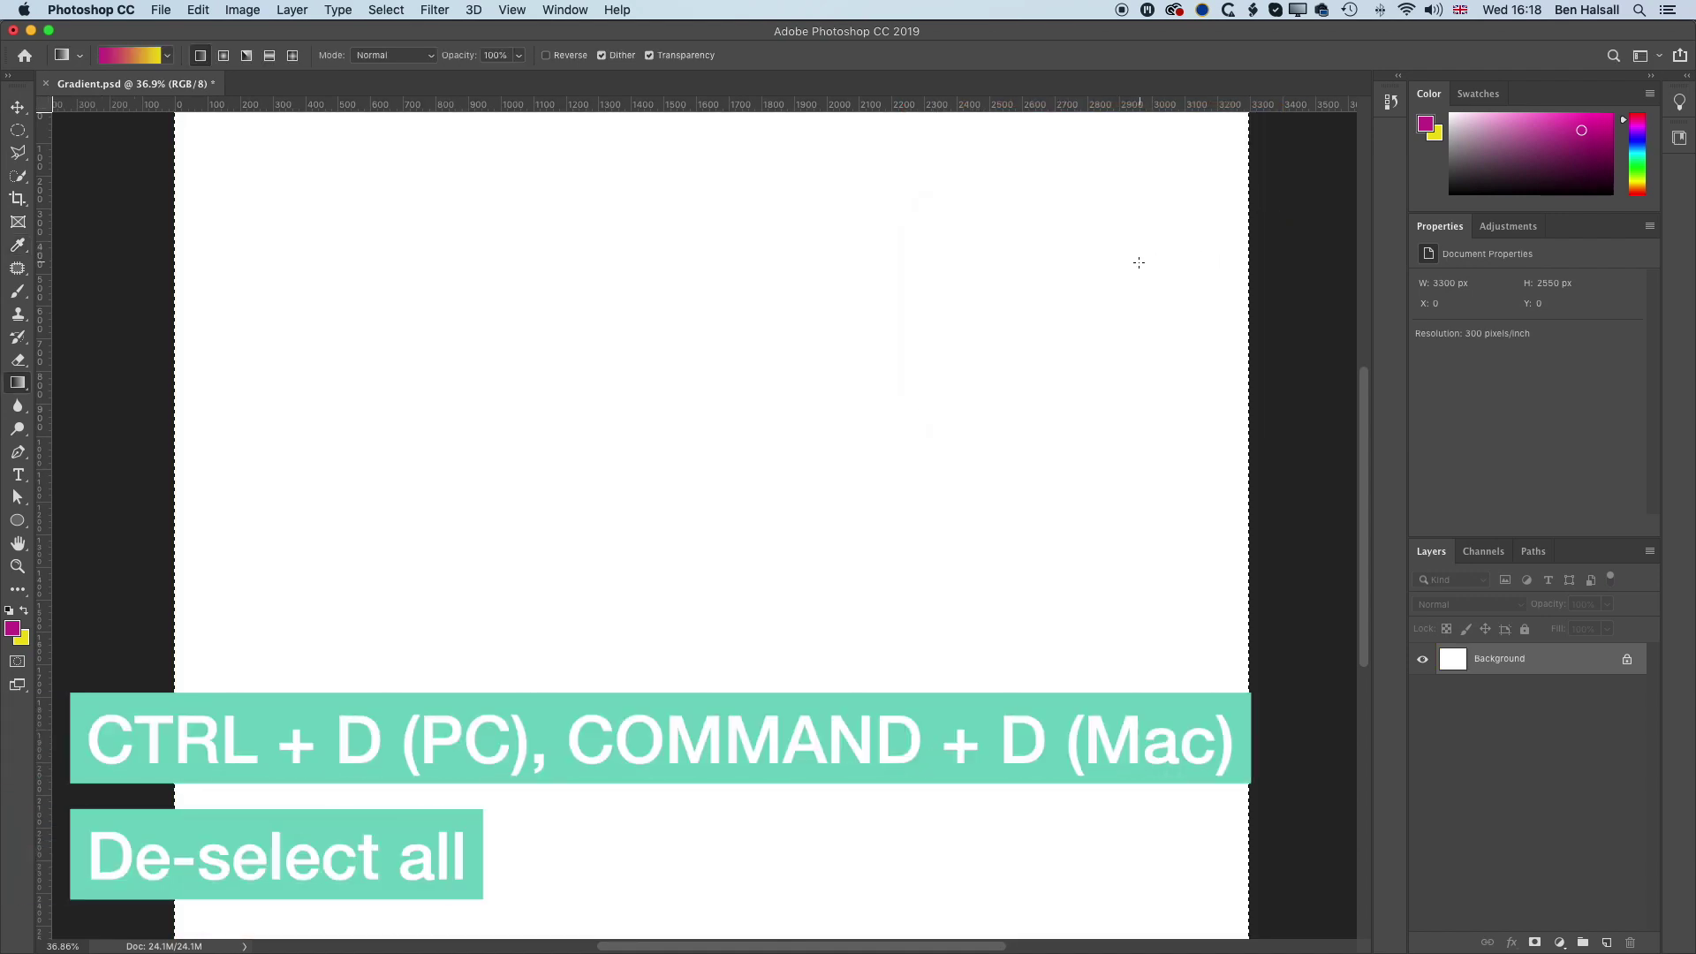
key("super+d")
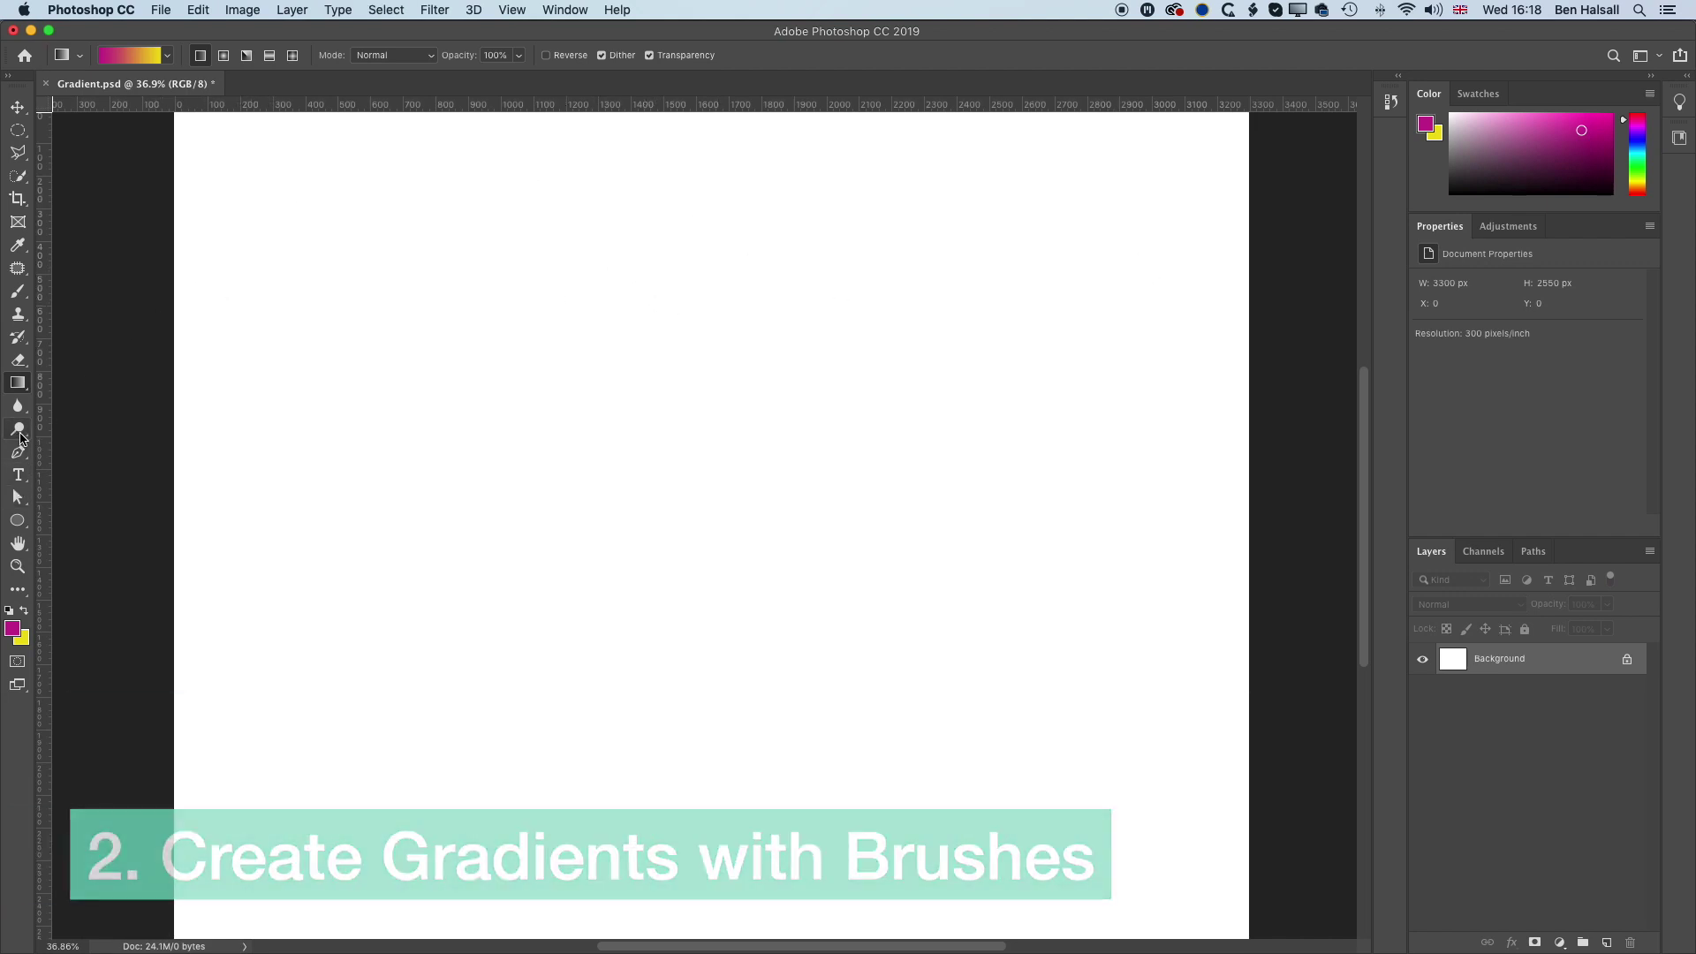
Step: Select the Brush tool and set its size to 3560 px
left_click(26, 297)
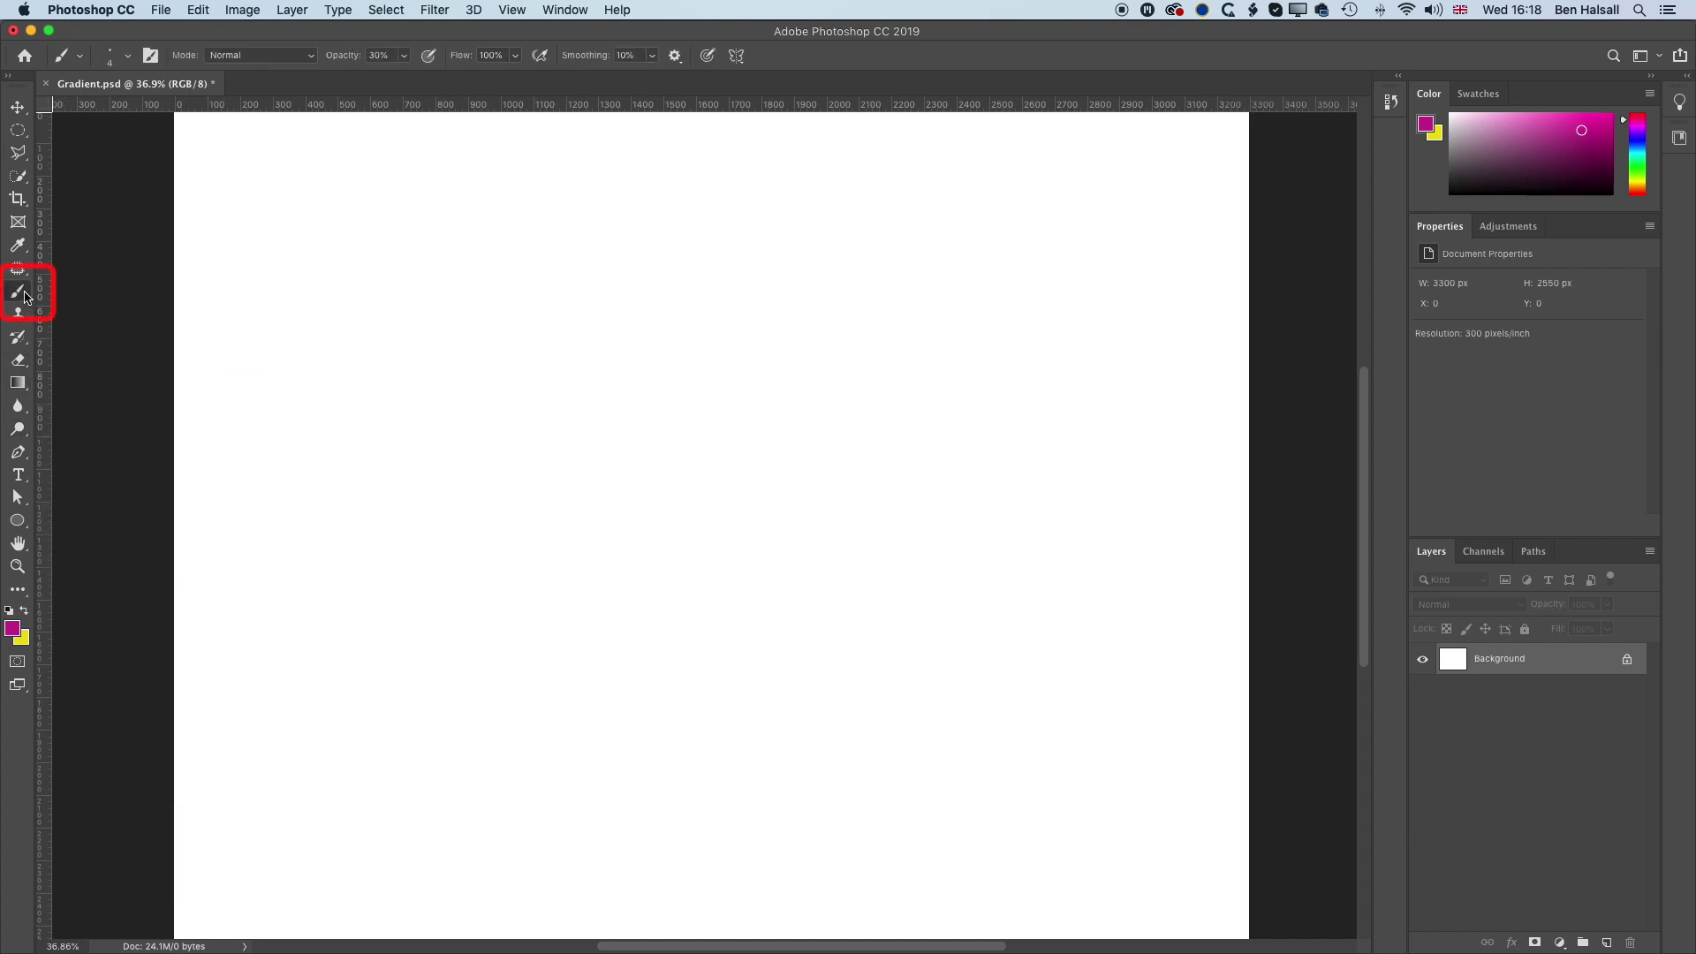
left_click(129, 60)
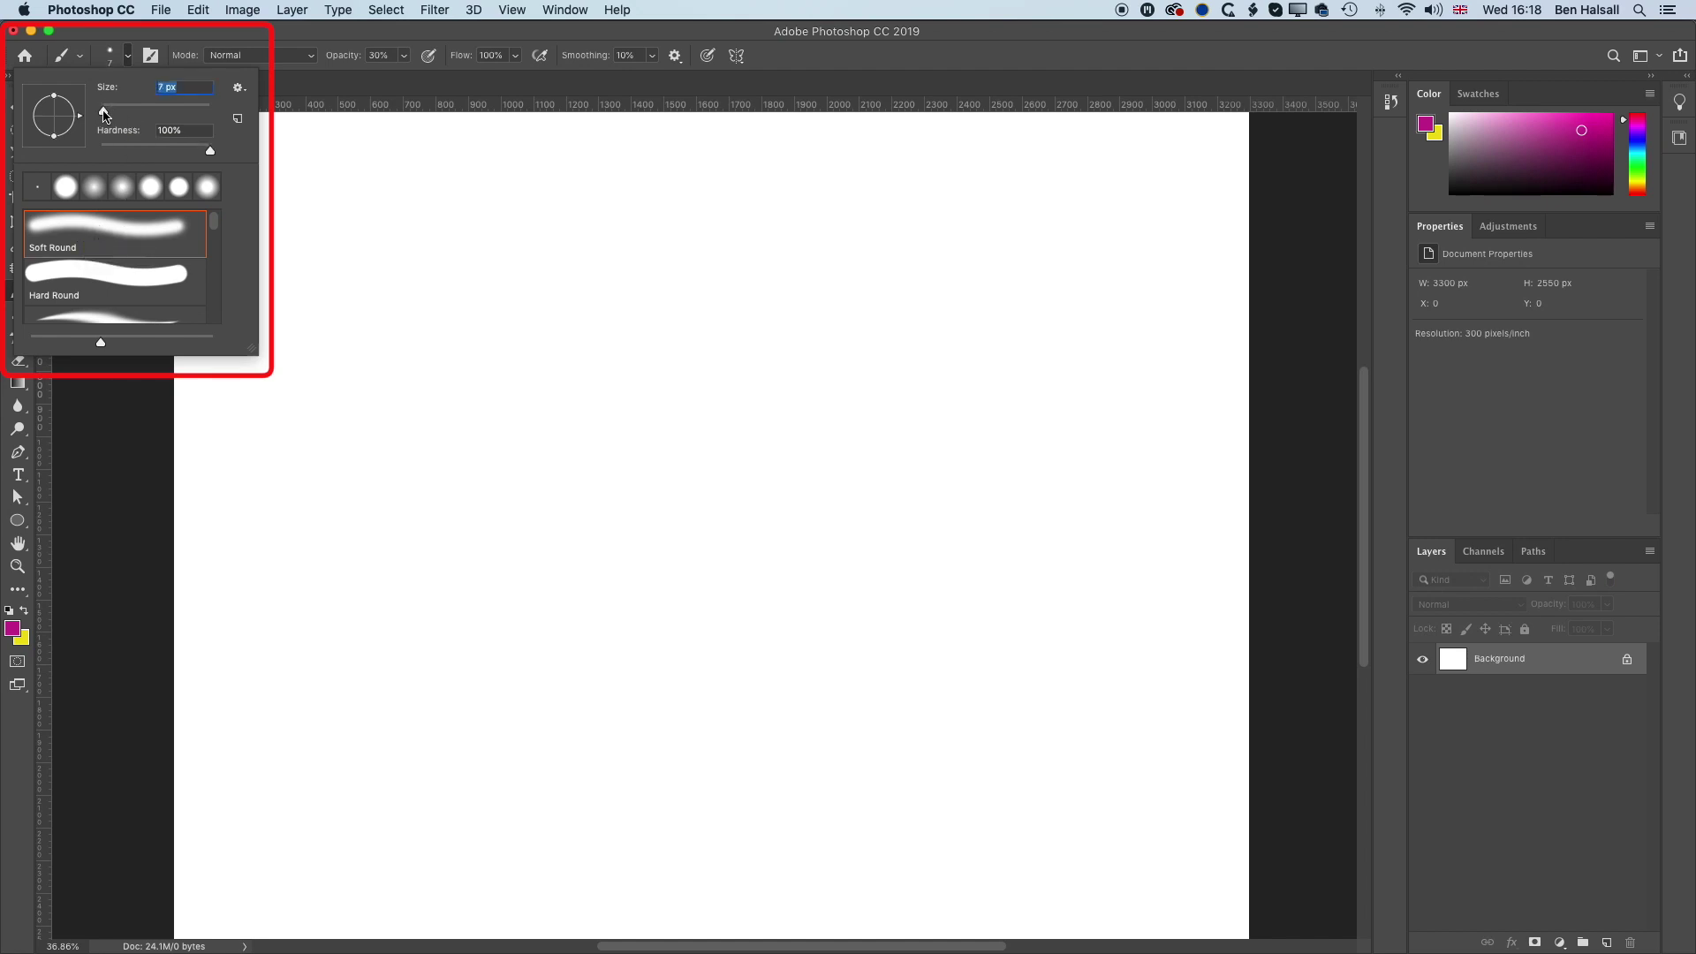
left_click_drag(105, 114, 215, 112)
left_click_drag(212, 111, 204, 112)
left_click_drag(206, 115, 209, 115)
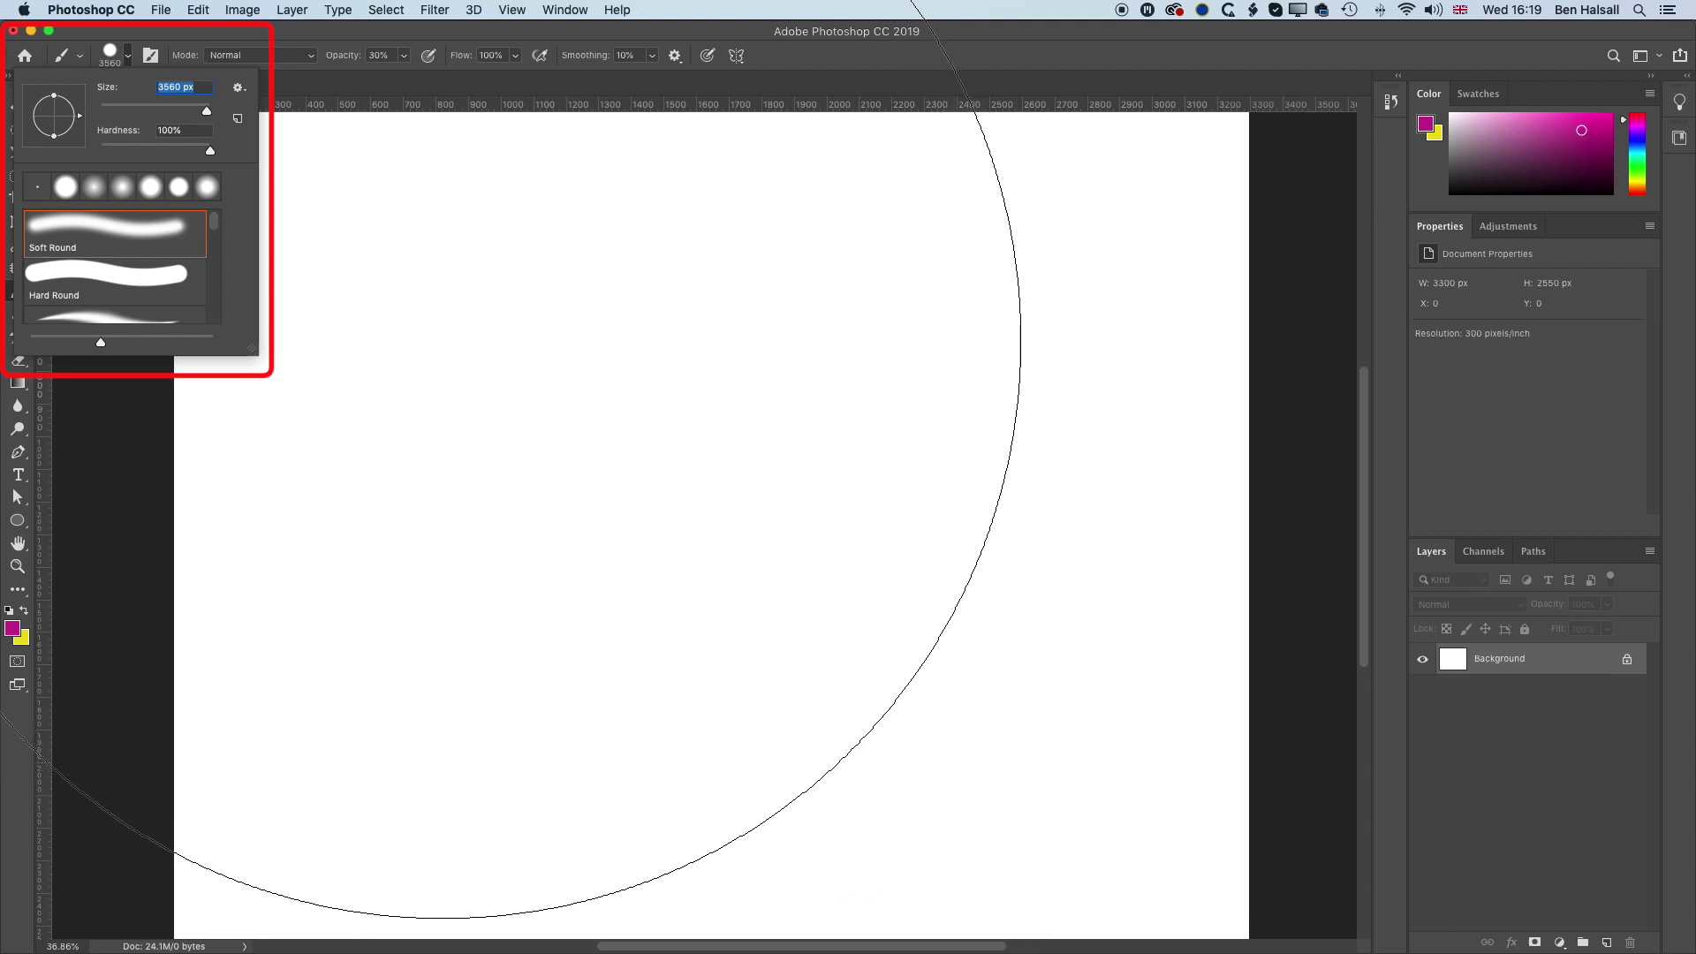
Step: Raise brush opacity to 100%, undoing the test dabs so the canvas stays white
left_click(441, 339)
left_click(441, 339)
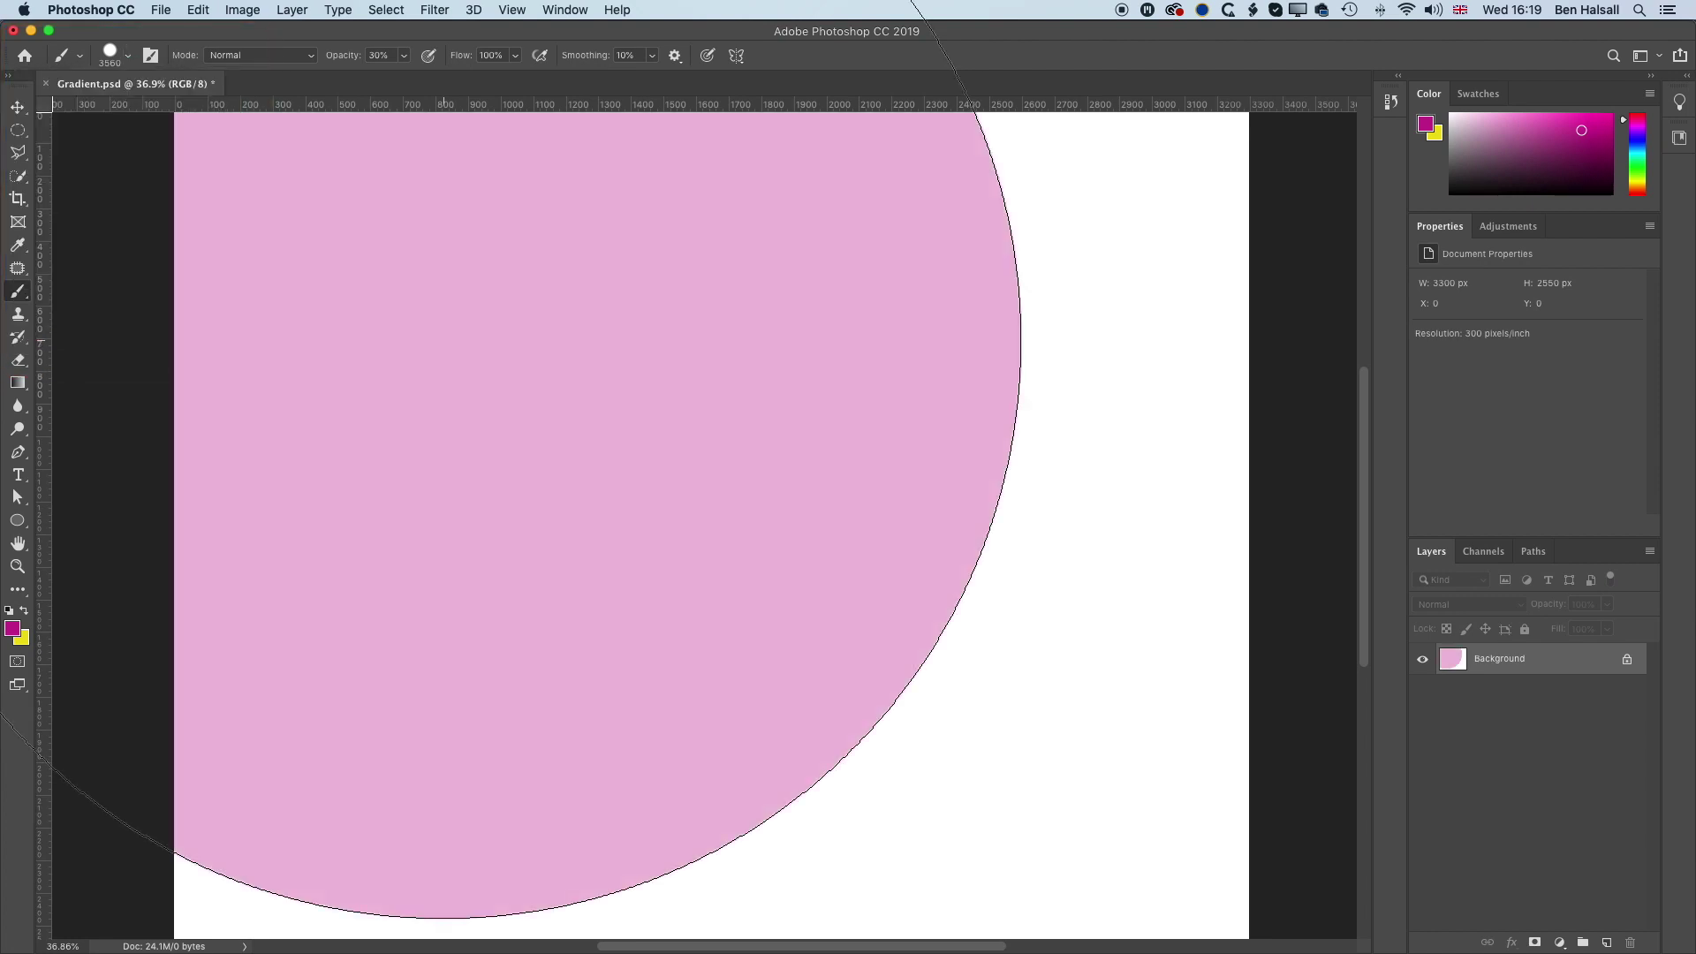
key("super+z")
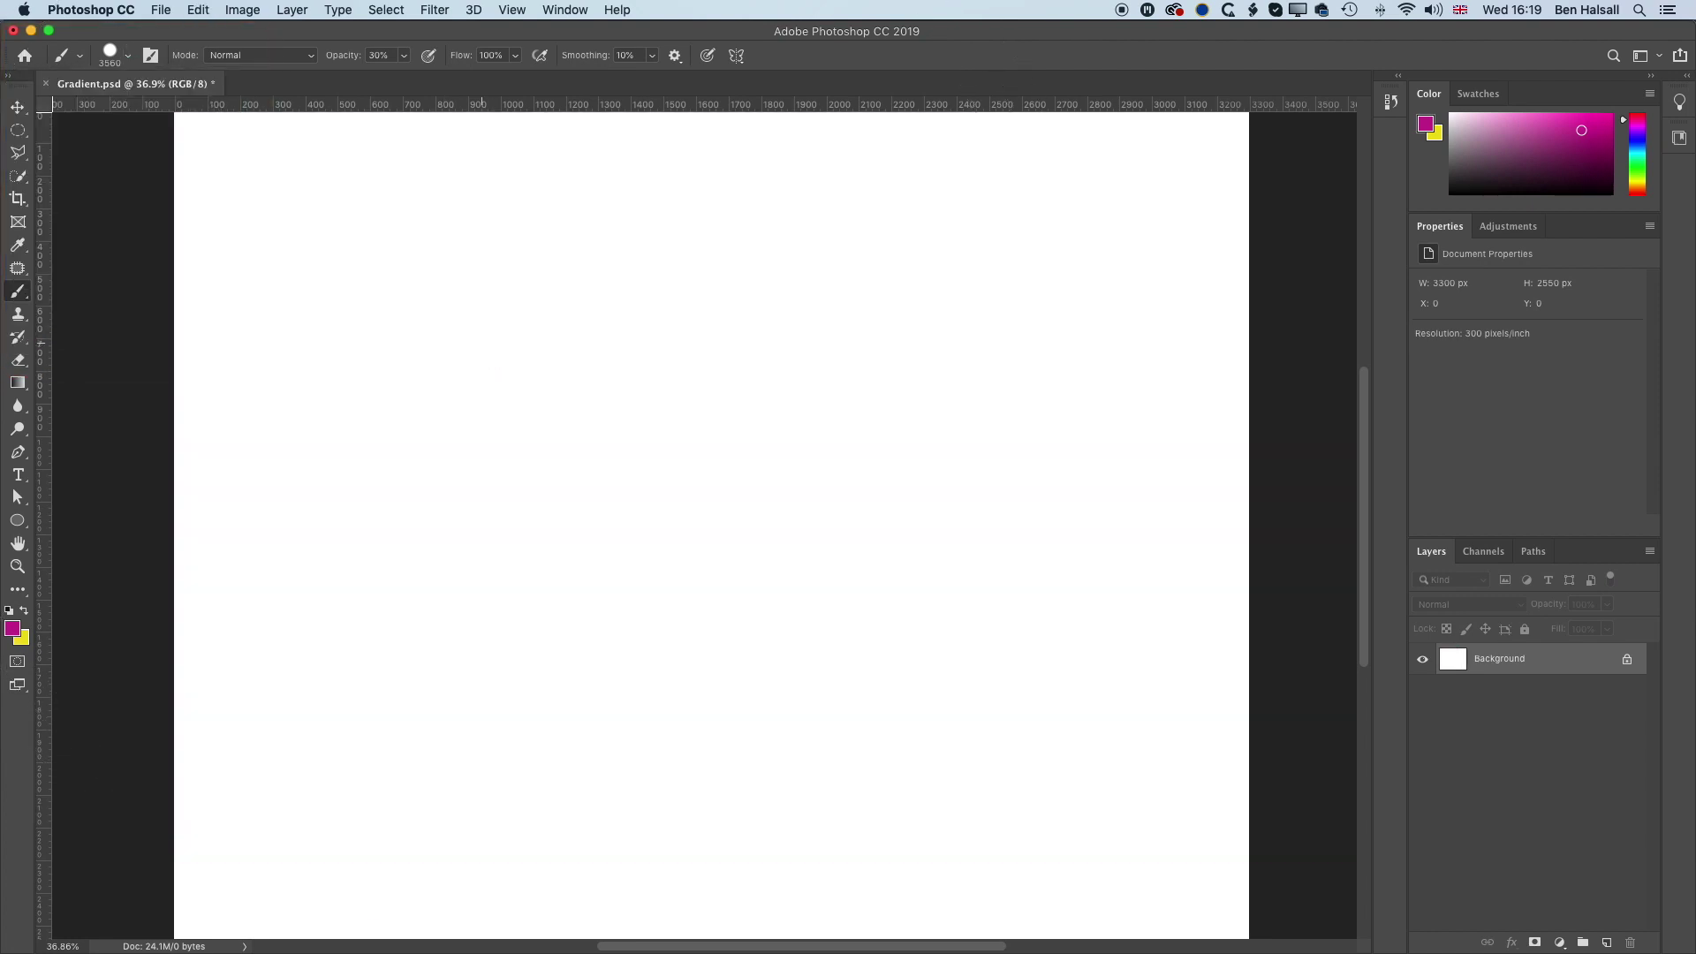
left_click(404, 55)
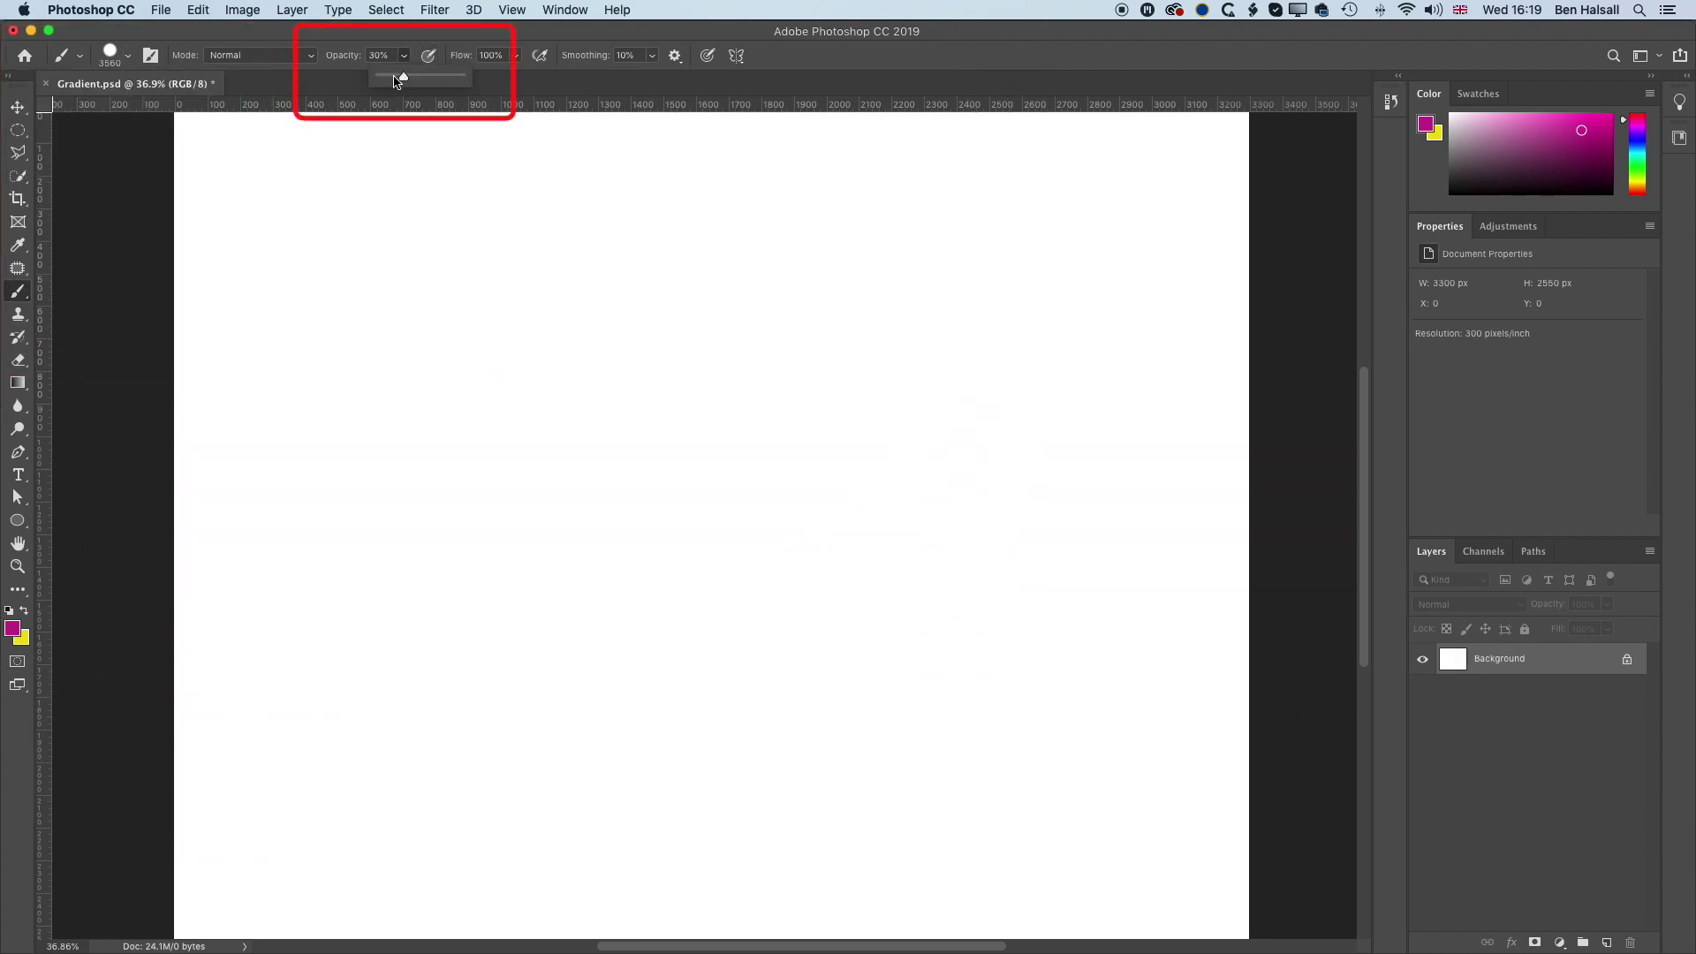
left_click_drag(404, 76, 506, 83)
left_click(346, 308)
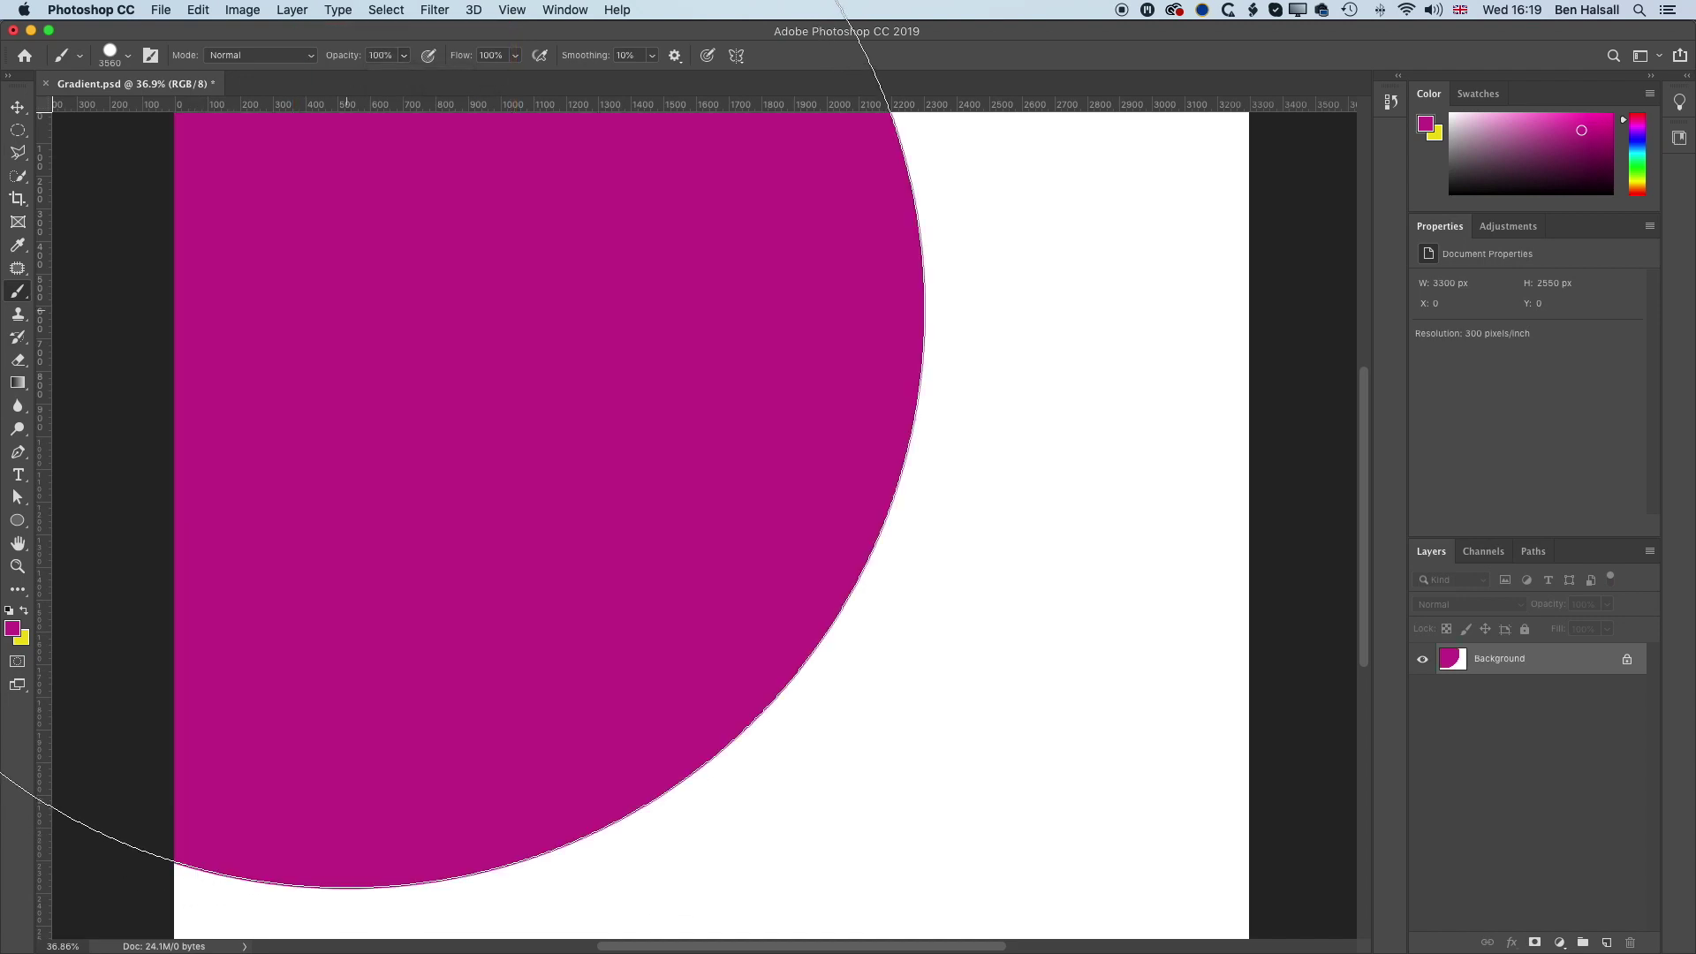
key("super+z")
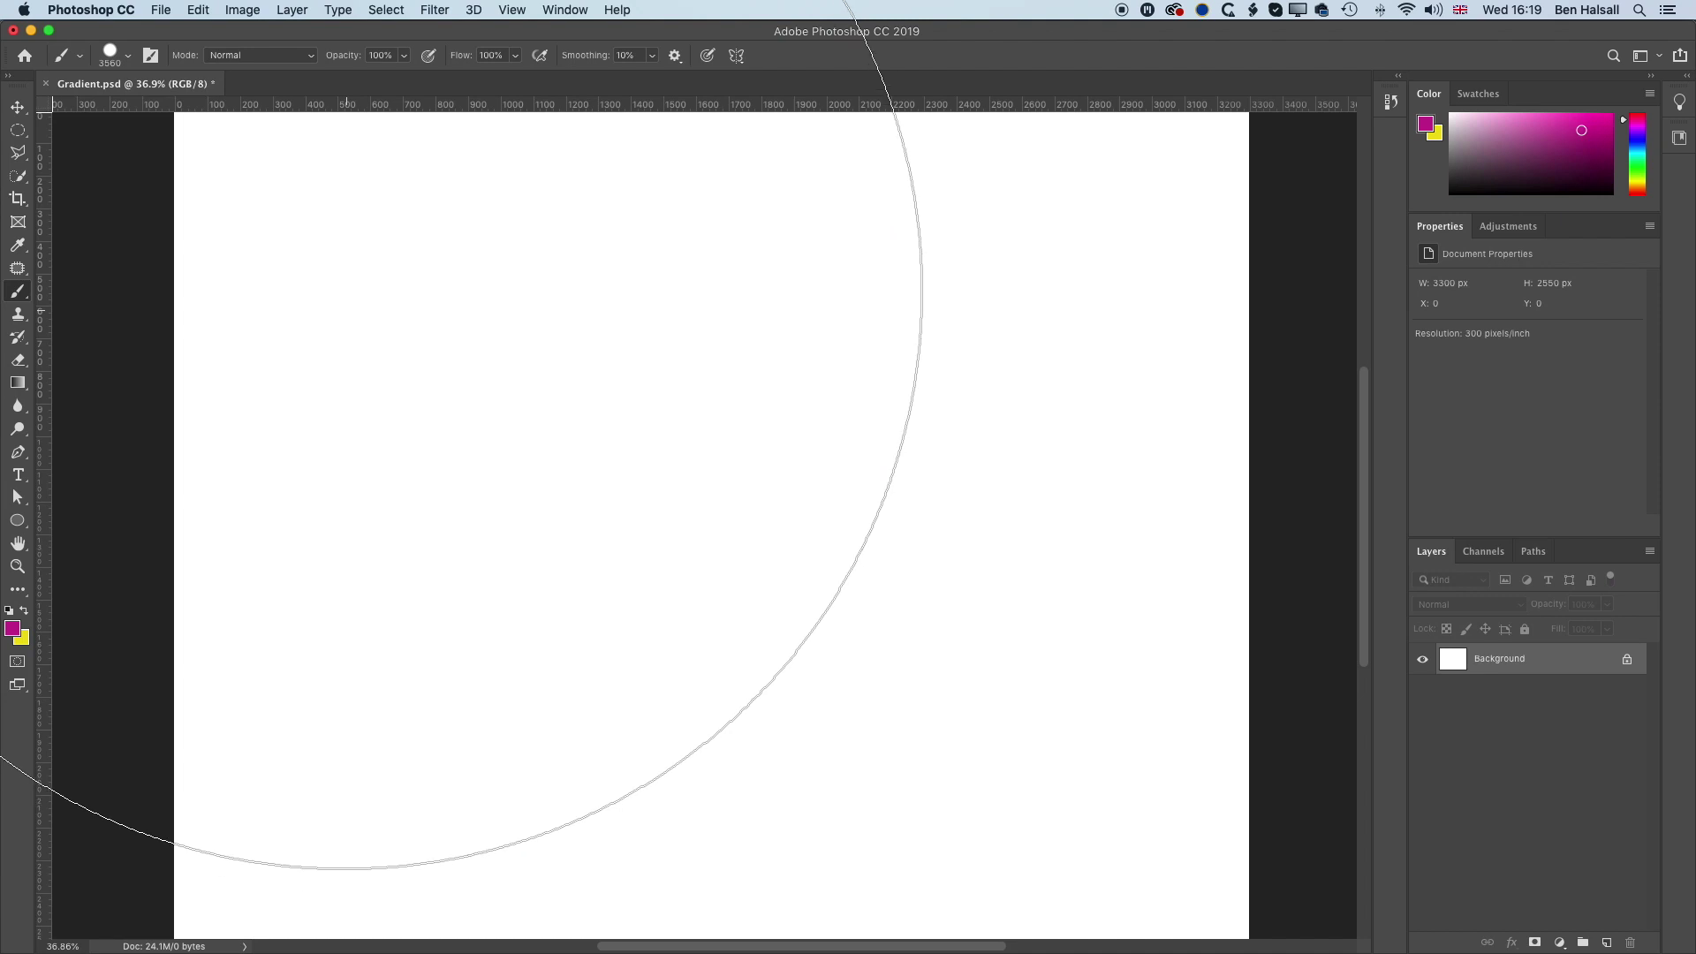
Step: Set brush hardness to 0% and paint soft magenta over the upper and lower left
left_click(128, 55)
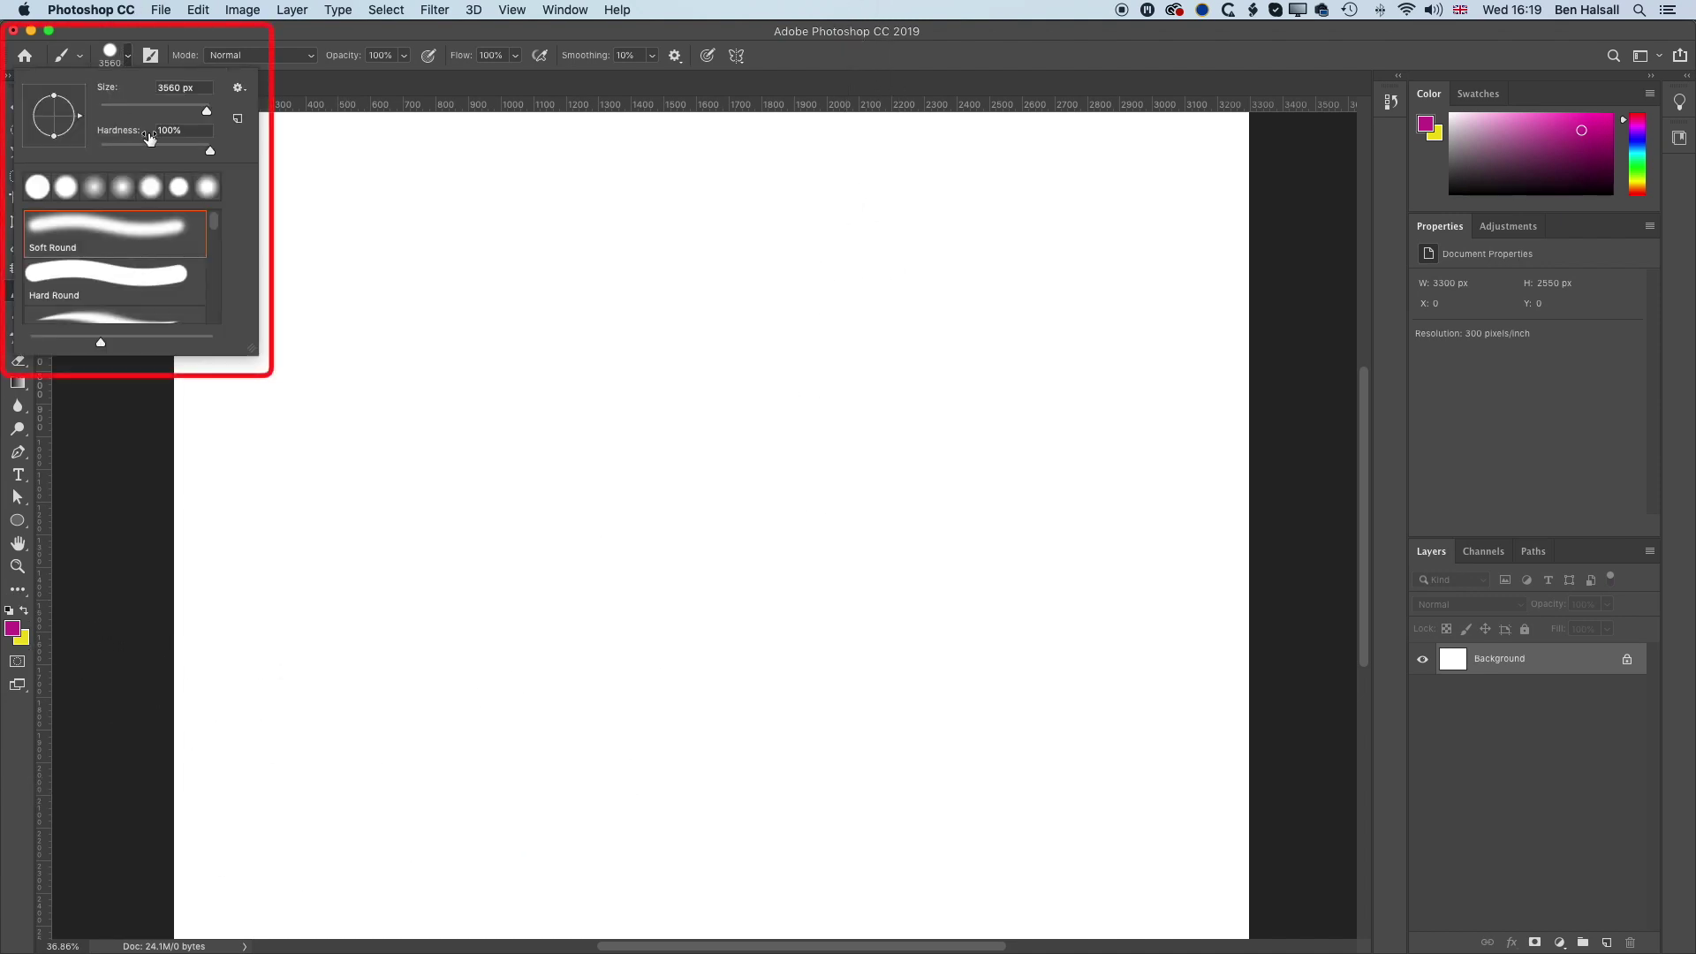
left_click_drag(210, 152, 82, 151)
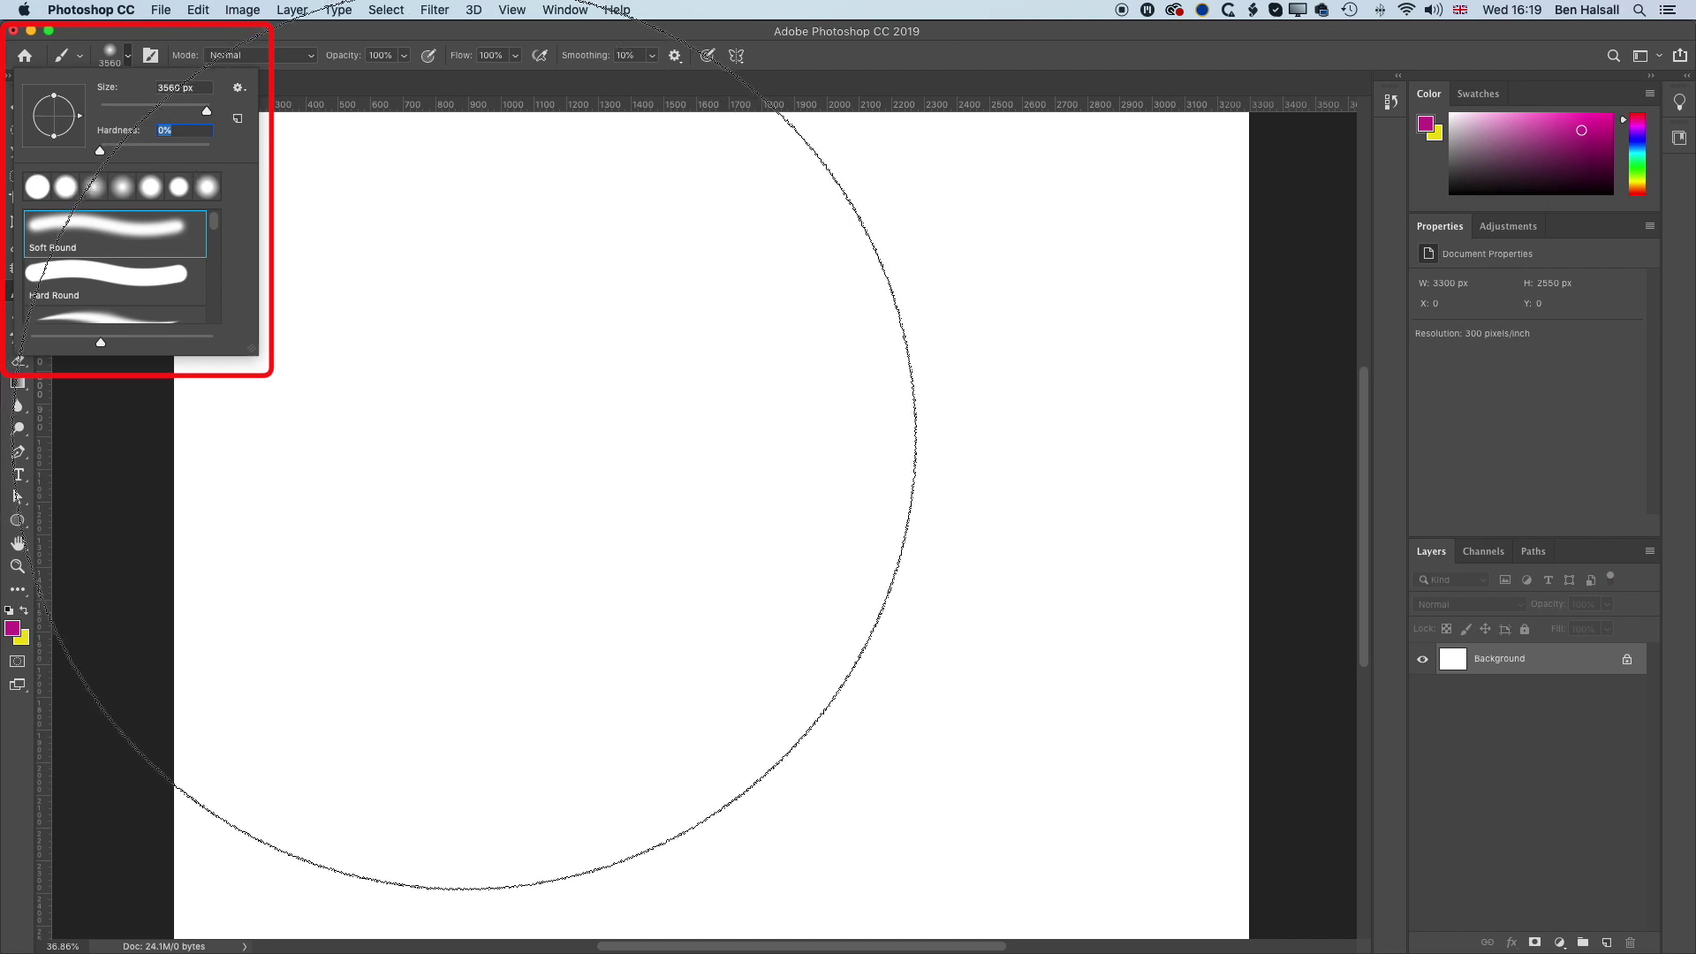
left_click(412, 404)
left_click(413, 403)
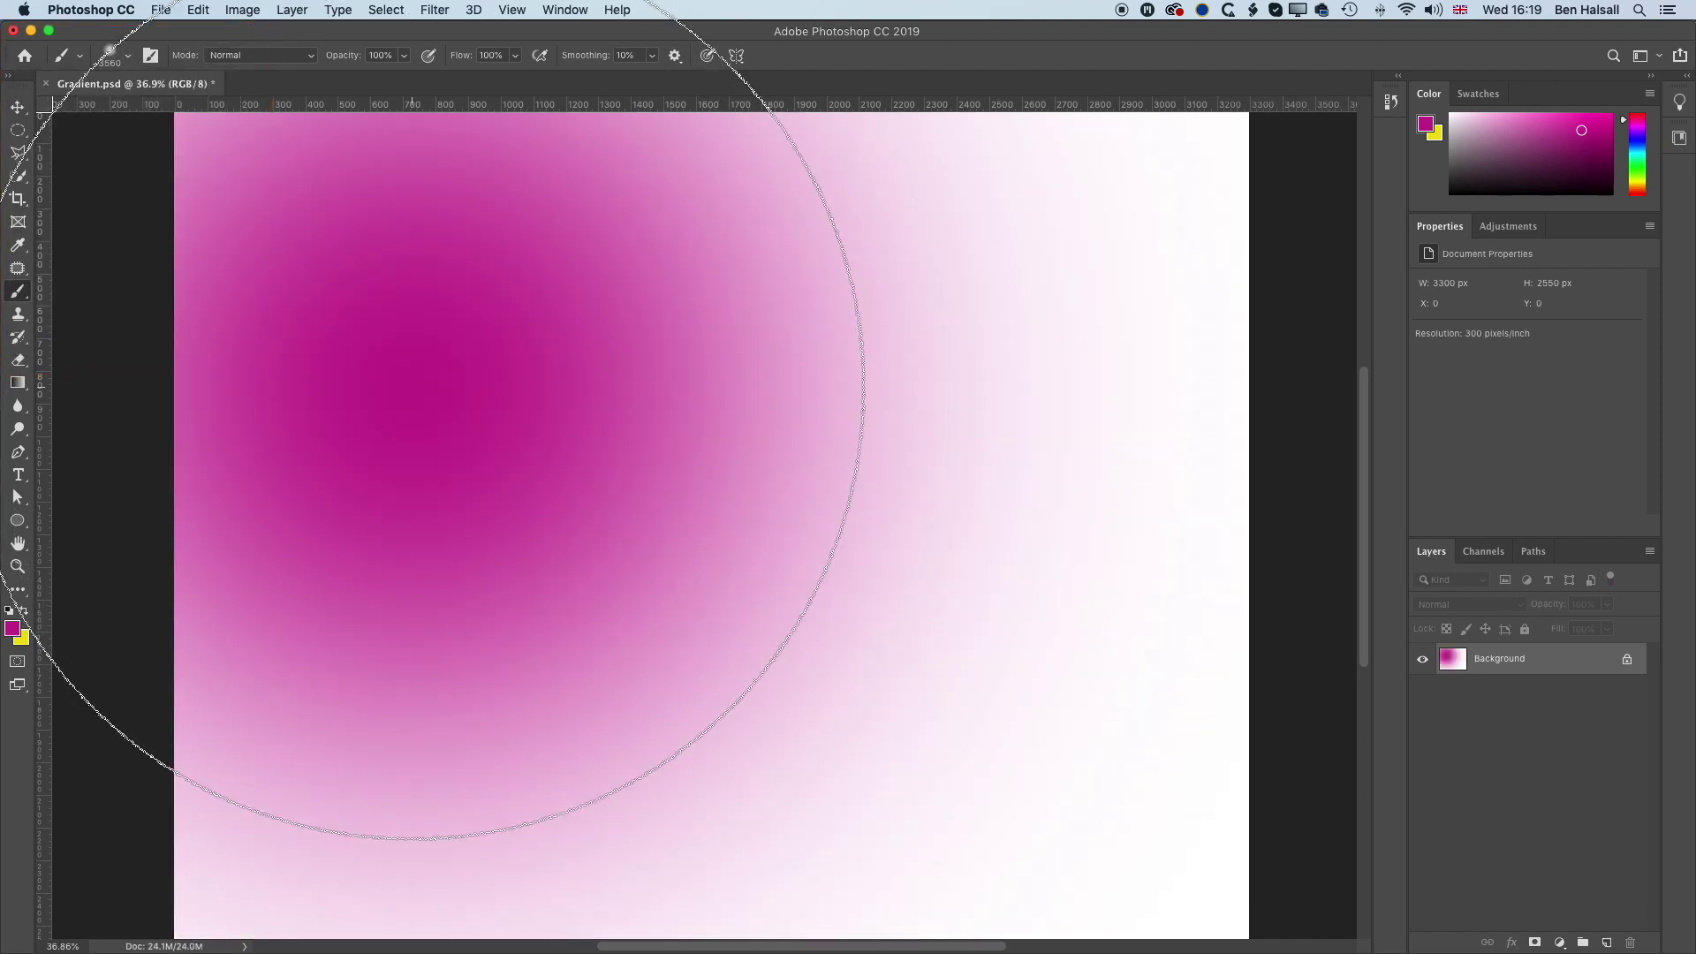
left_click(305, 491)
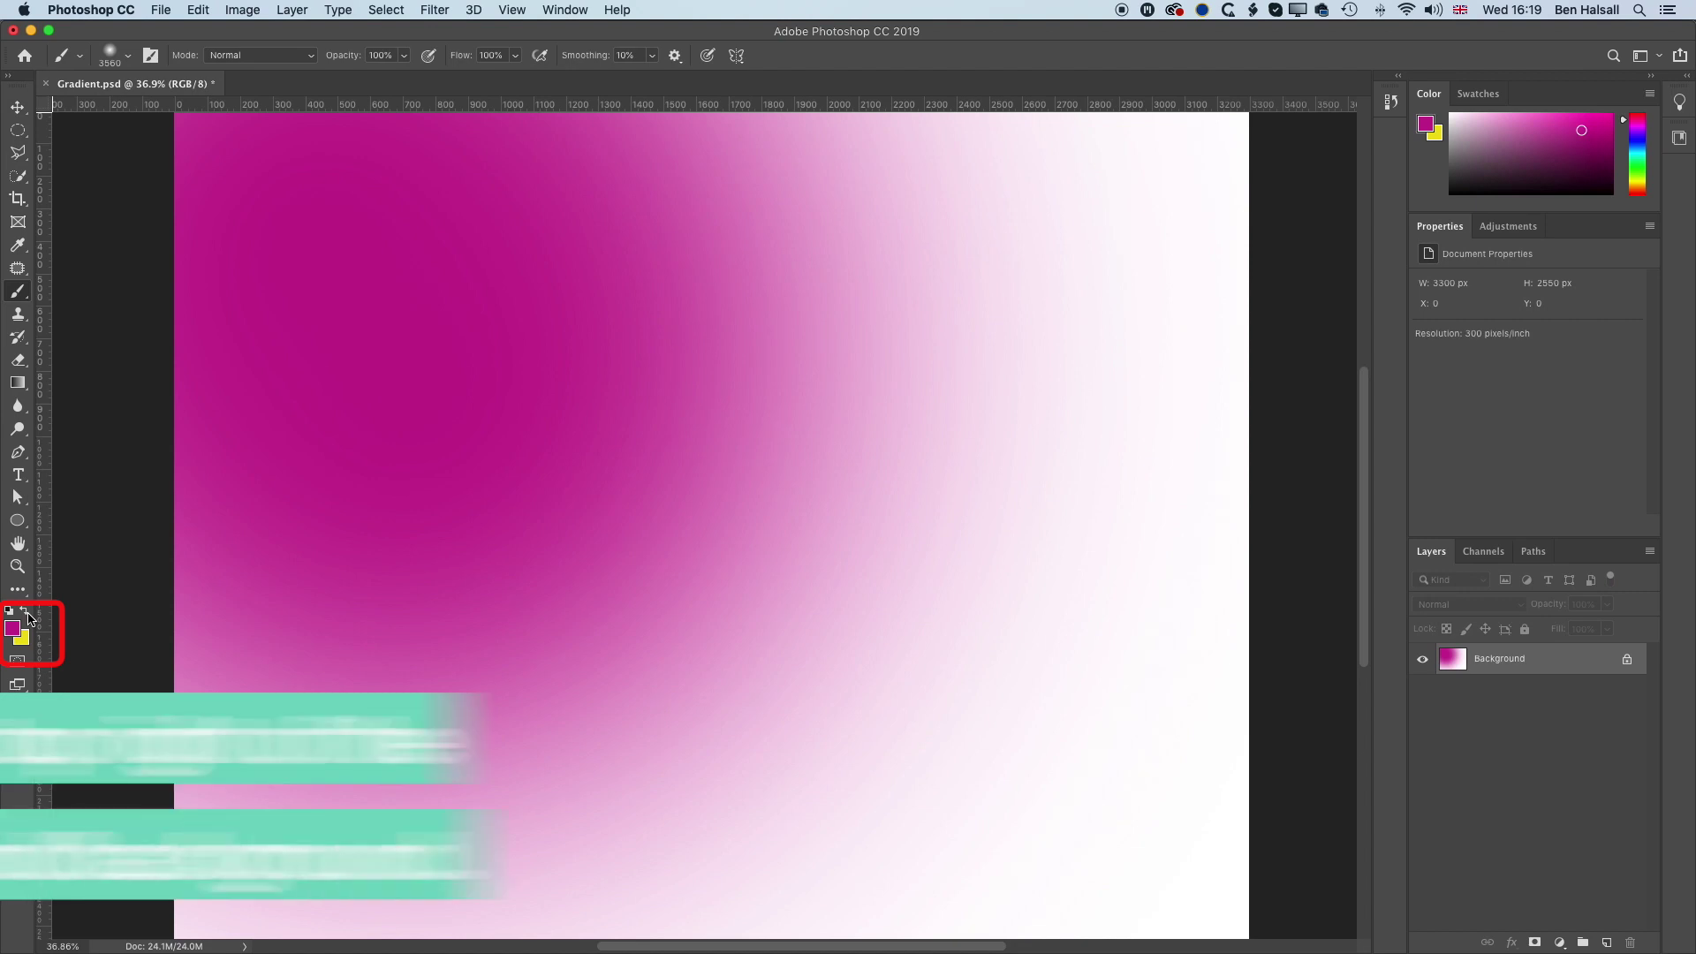
Step: Swap to yellow and paint a soft yellow glow over the lower right
left_click(27, 616)
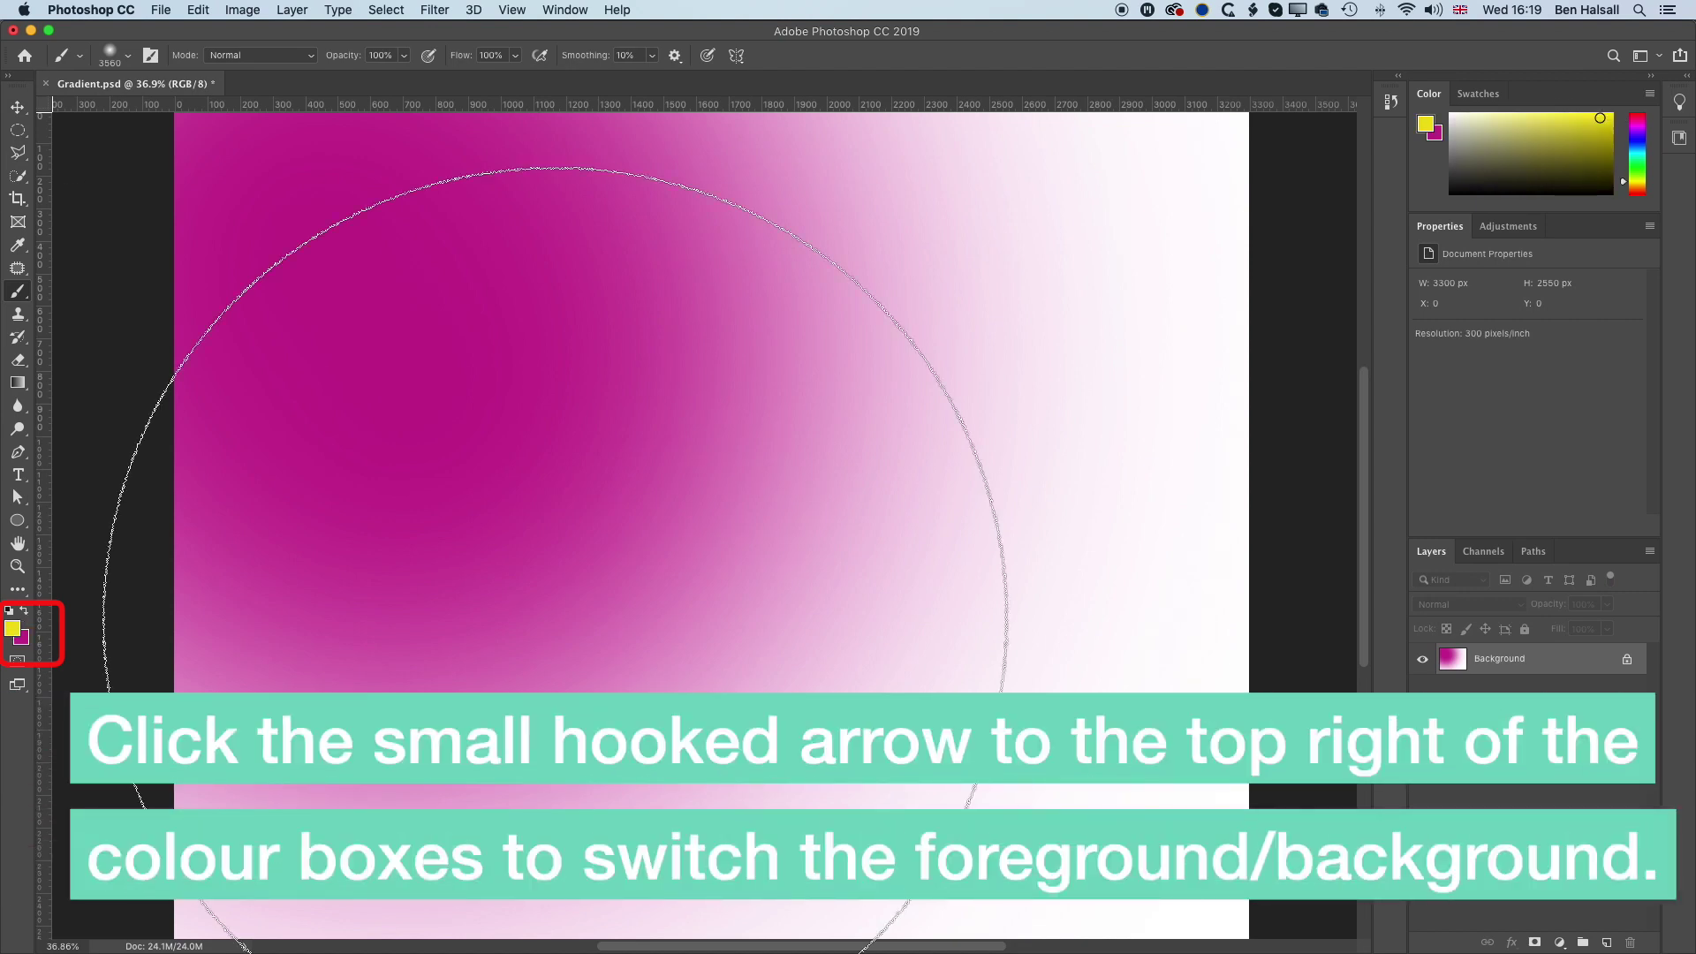
left_click(964, 729)
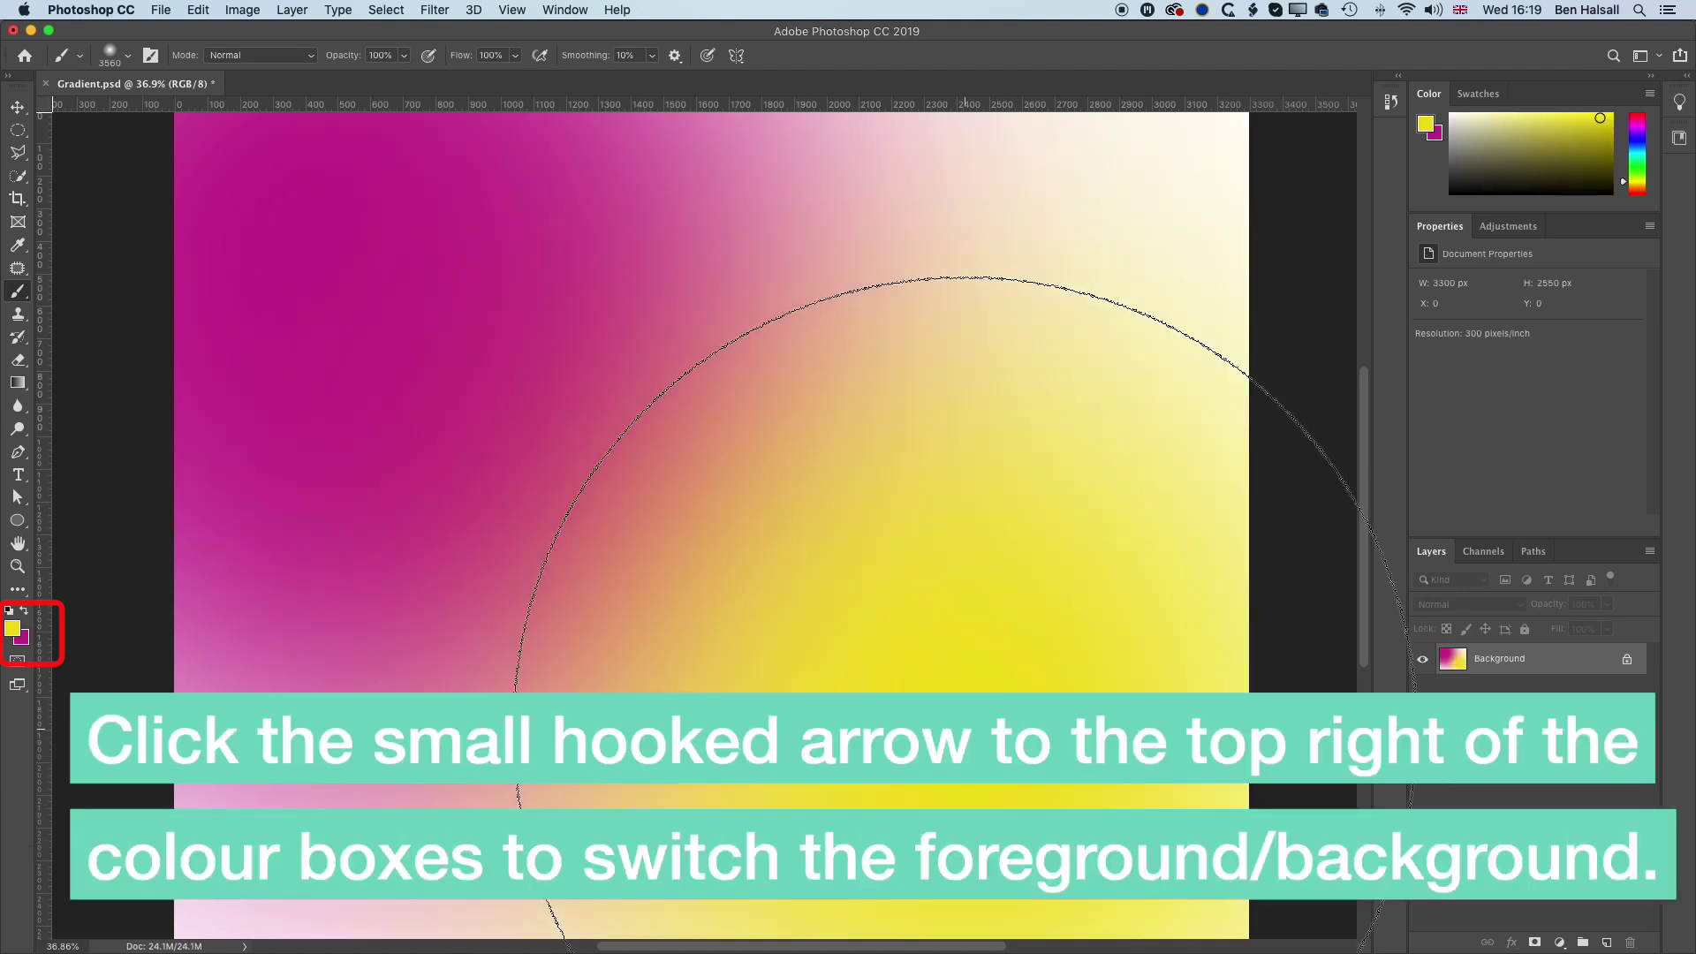
left_click(965, 726)
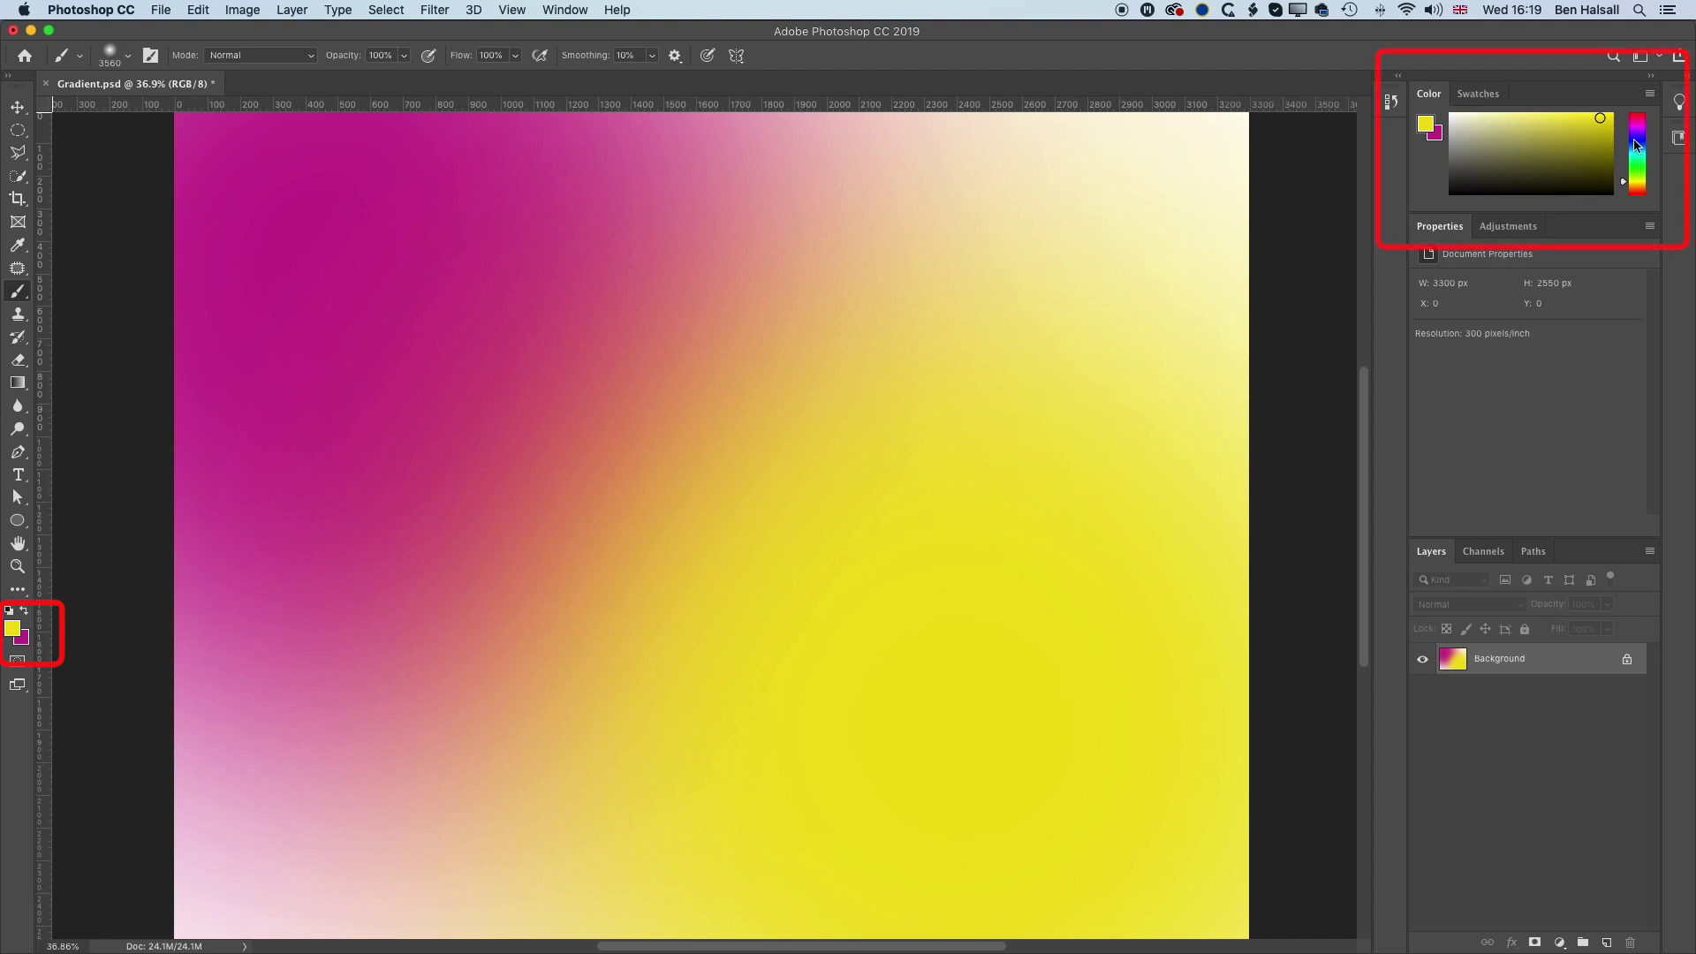
Step: Pick blue in the Color panel and paint it into the upper right
mouse_move(1645, 139)
left_mouse_down()
mouse_move(1643, 161)
mouse_move(1643, 144)
left_mouse_up()
left_click(1604, 137)
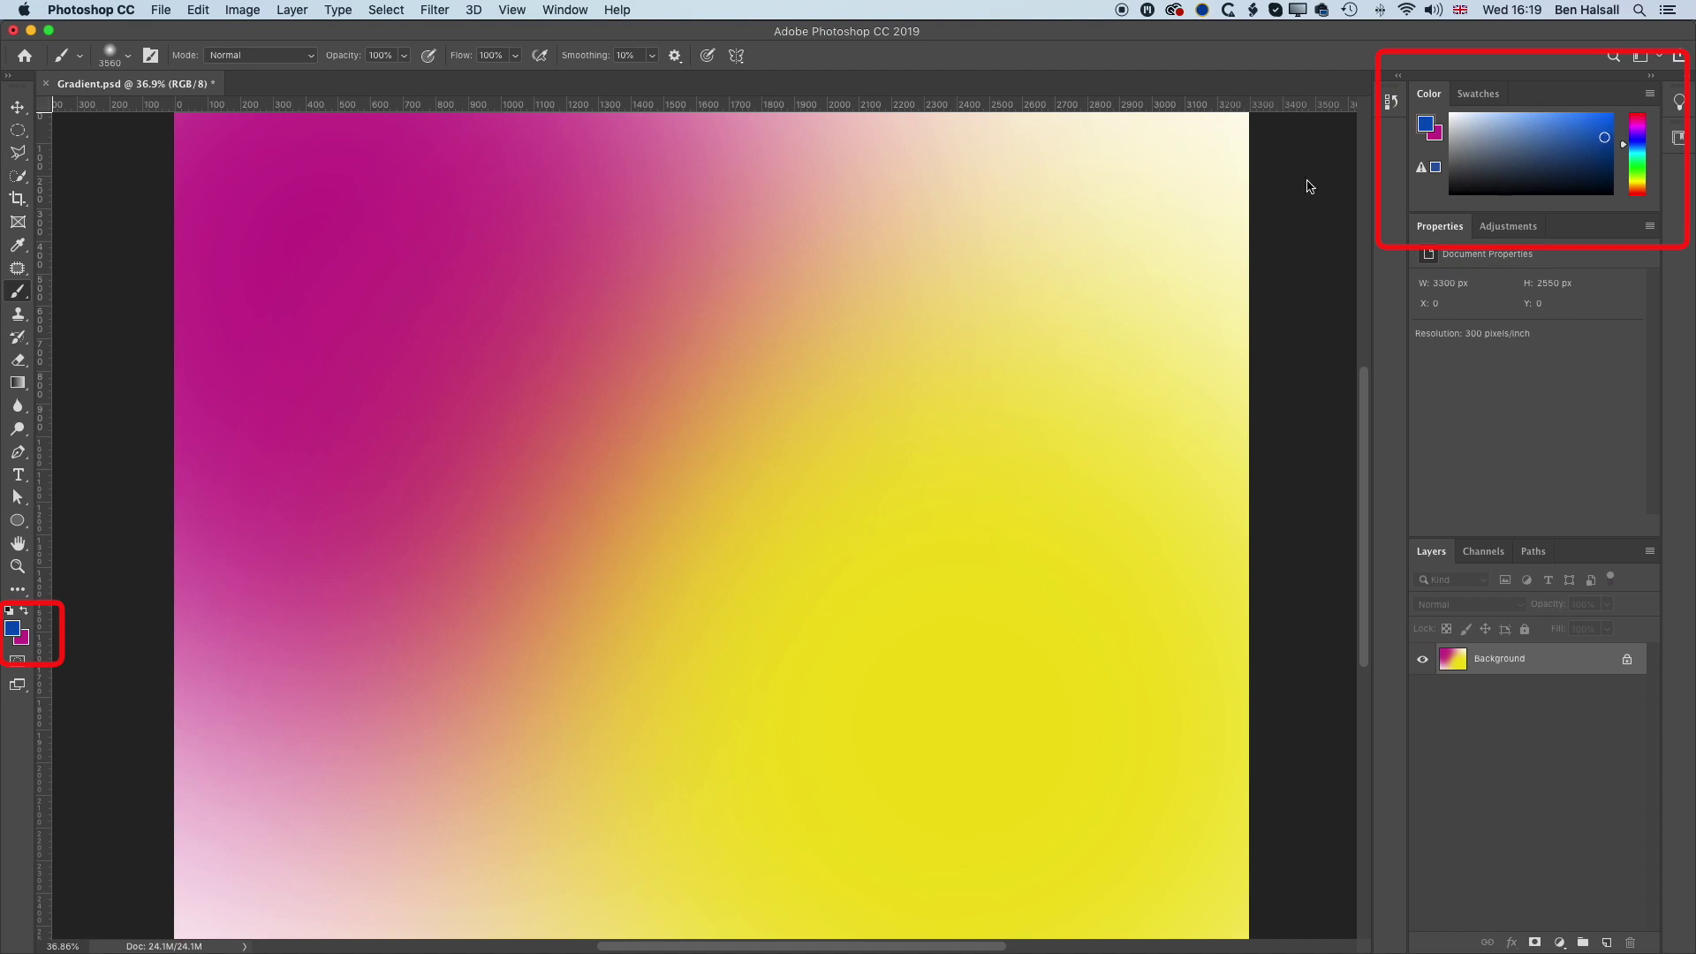
left_click(1117, 146)
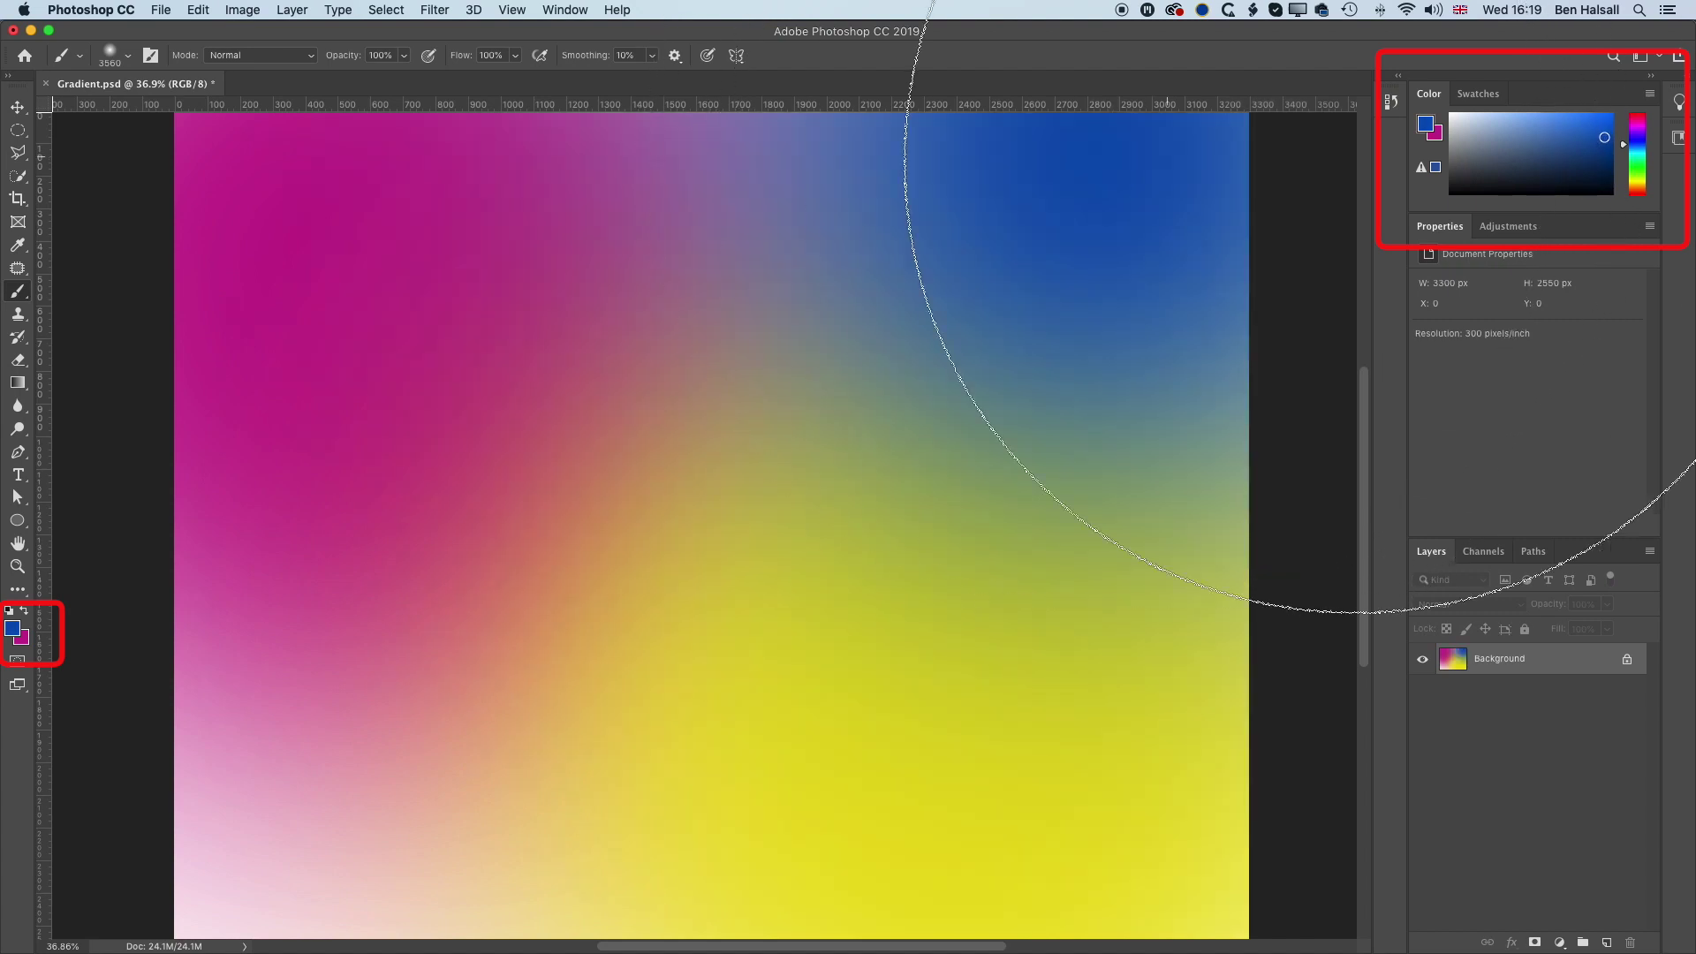
Step: Paint green over the lower left and centre at 3700 px, then a cyan dab at upper right
left_click(1640, 163)
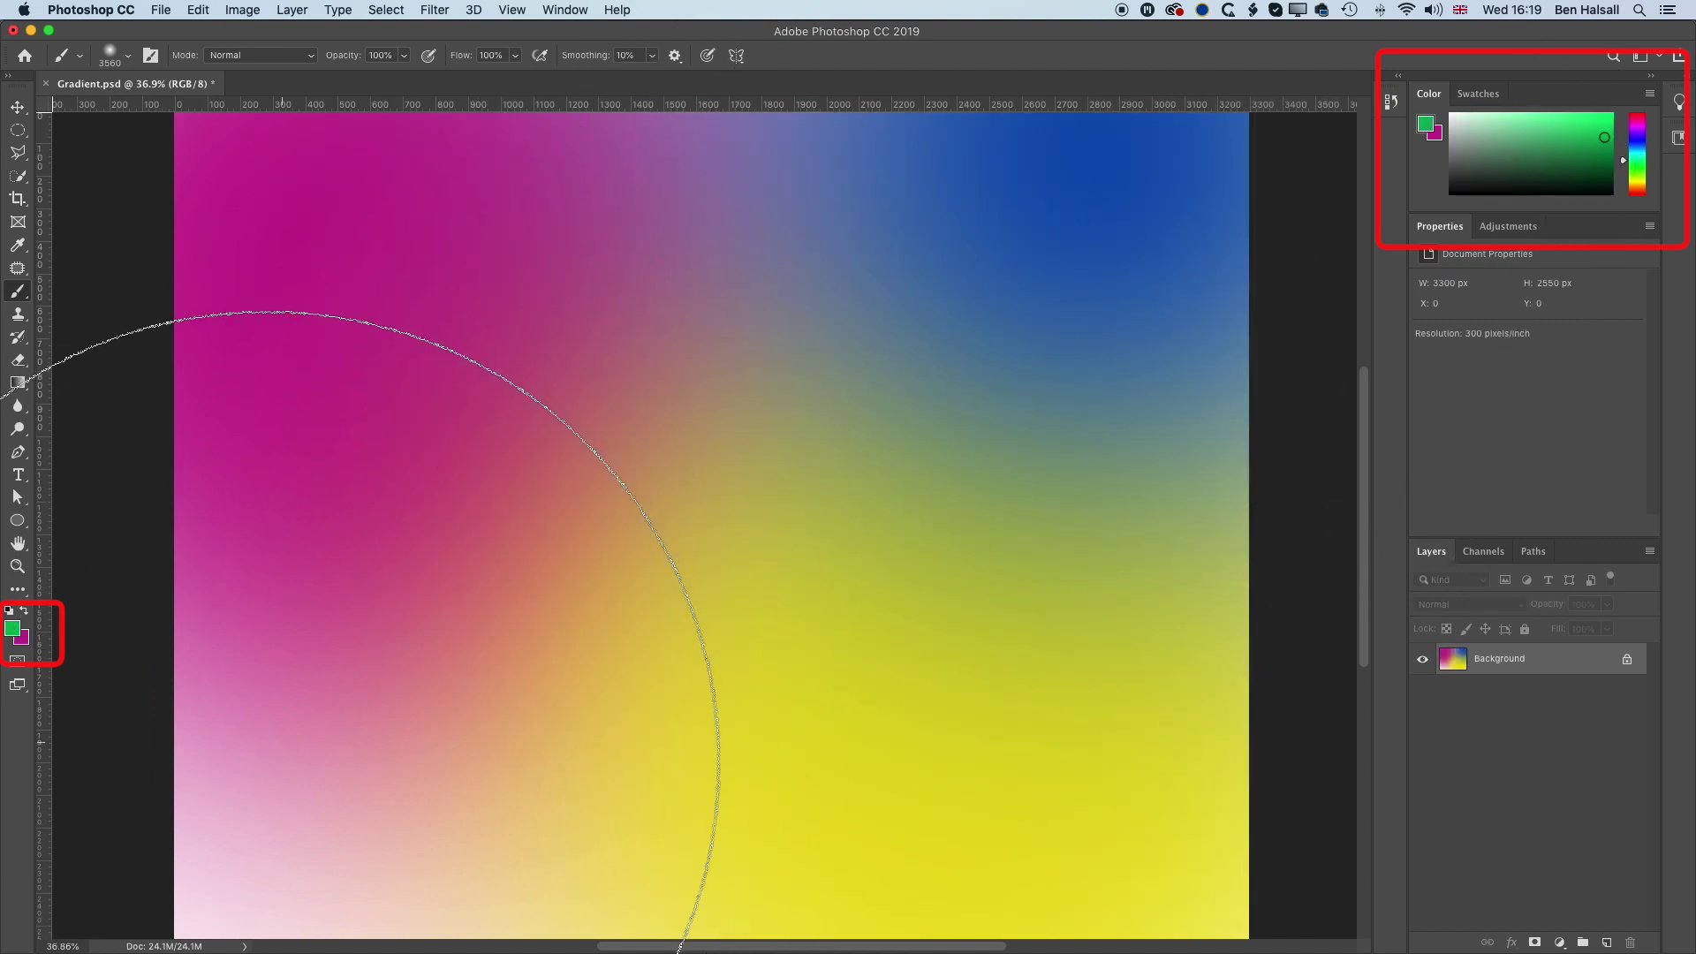
left_click(300, 733)
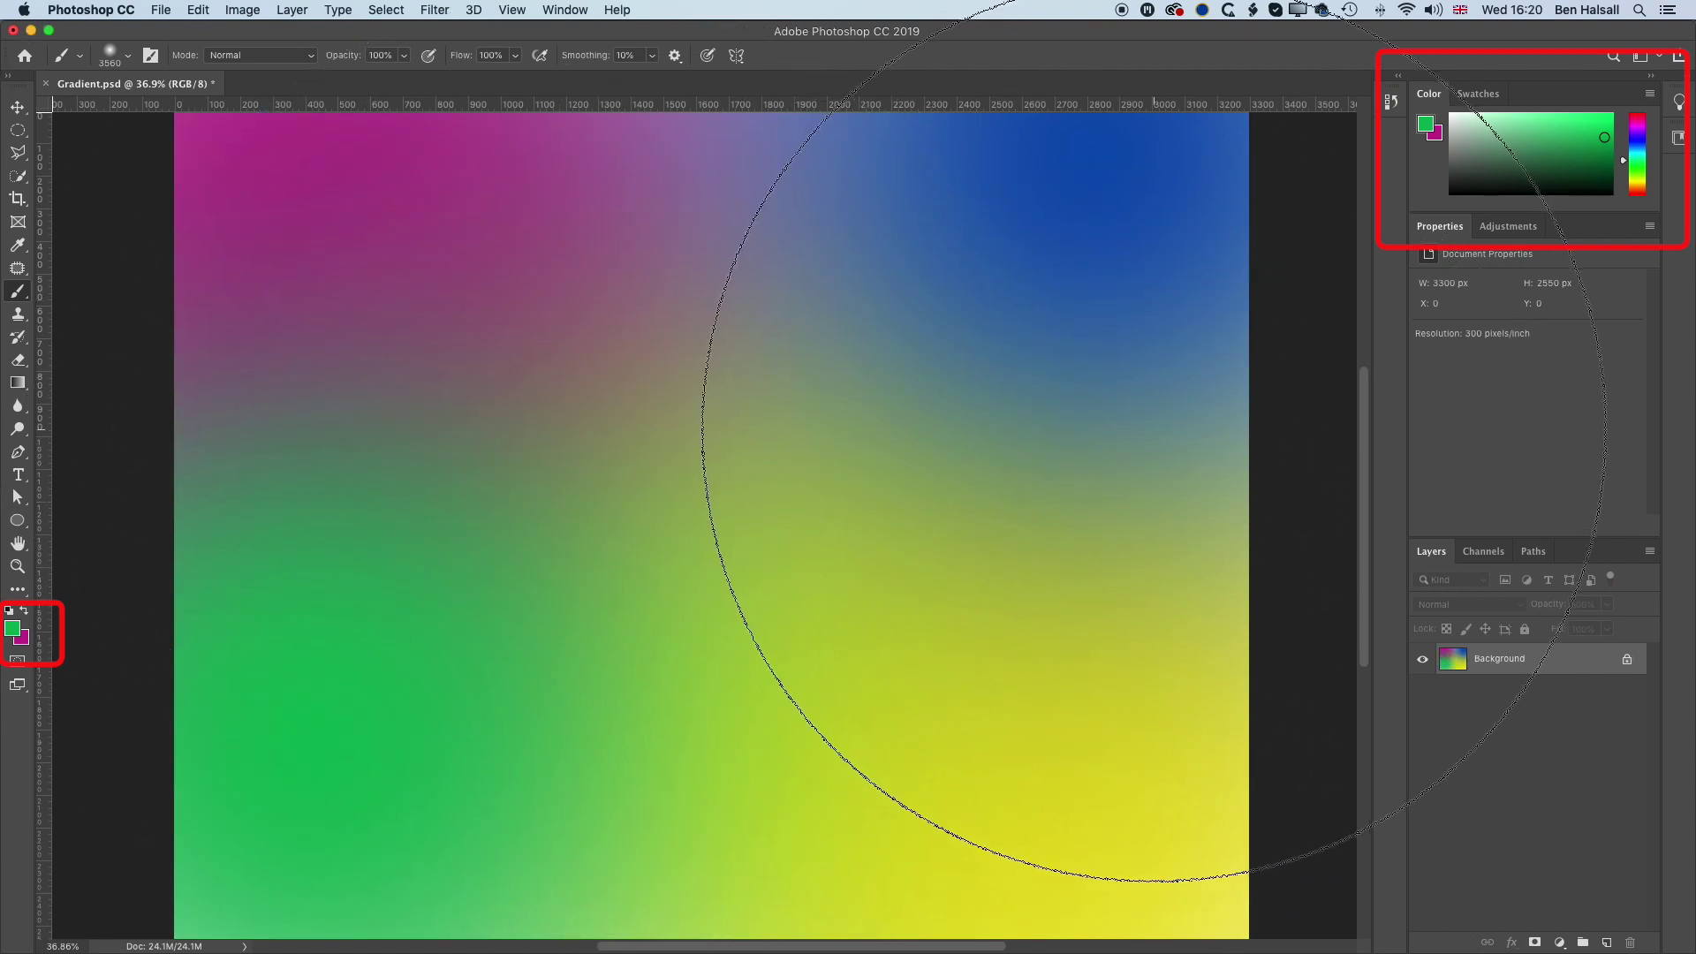
key("bracketleft")
key("bracketleft")
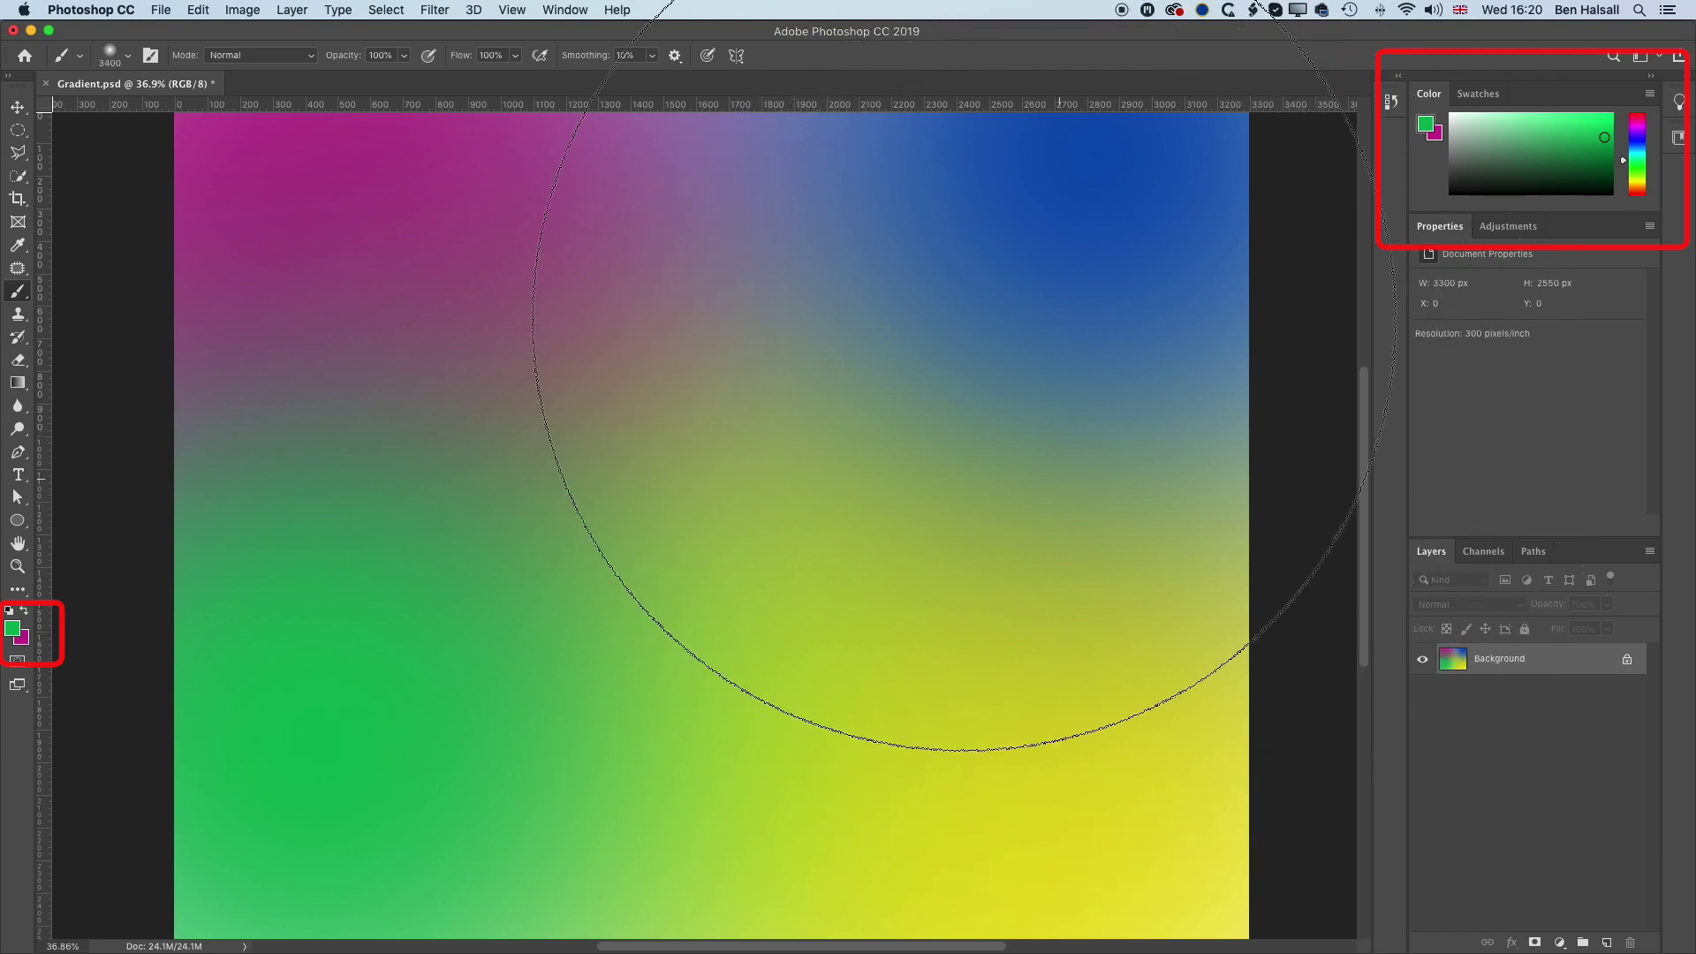
key("bracketright")
key("bracketright")
key("bracketright")
left_click(923, 311)
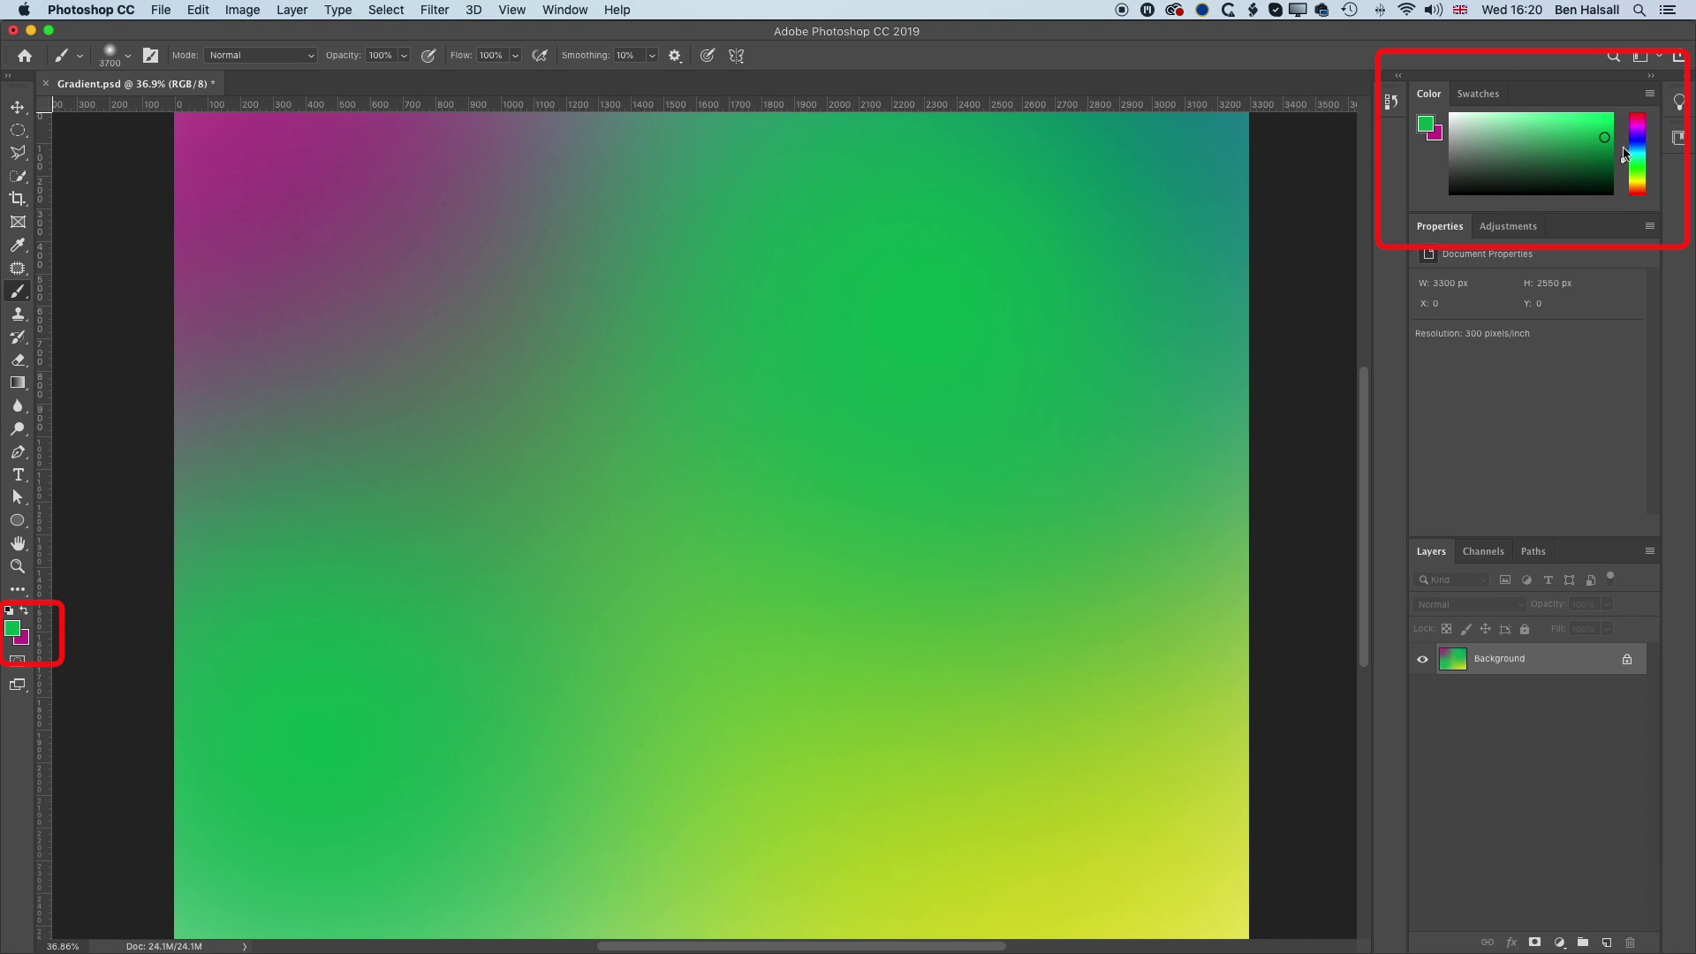
mouse_move(1637, 160)
left_mouse_down()
mouse_move(1637, 130)
mouse_move(1636, 149)
left_mouse_up()
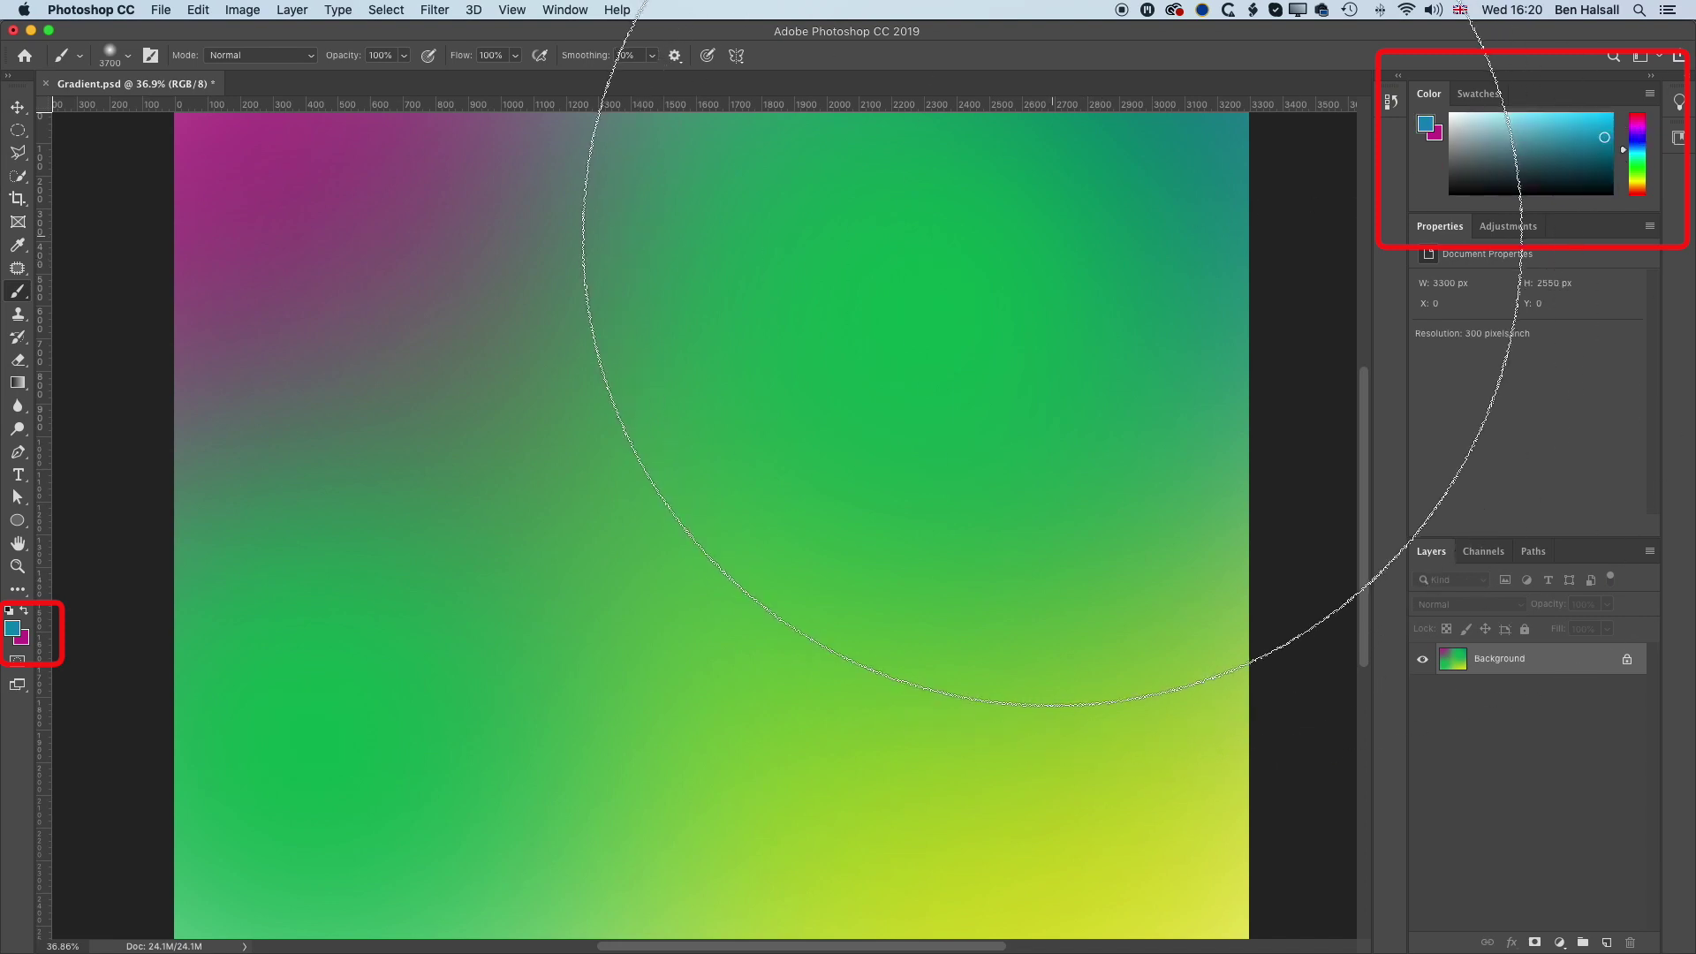
left_click(1051, 234)
Step: Place Embedded the photo _DSC1409.JPG from the 289MSDCF folder after previewing it
left_click(165, 10)
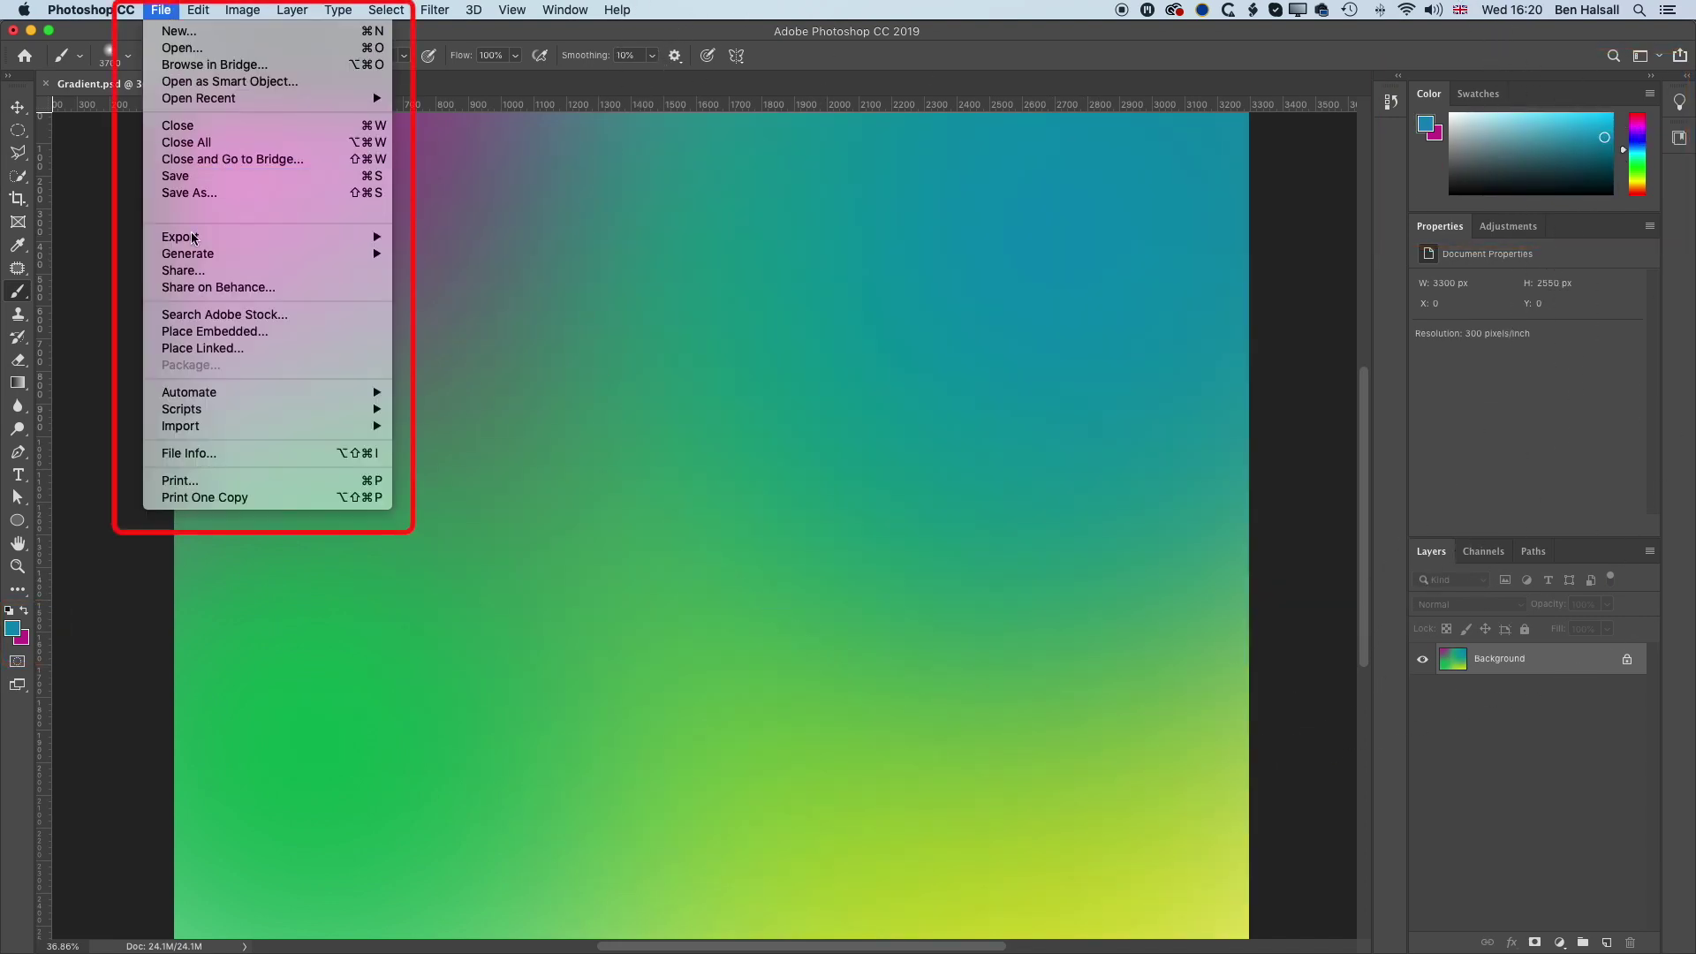
left_click(196, 333)
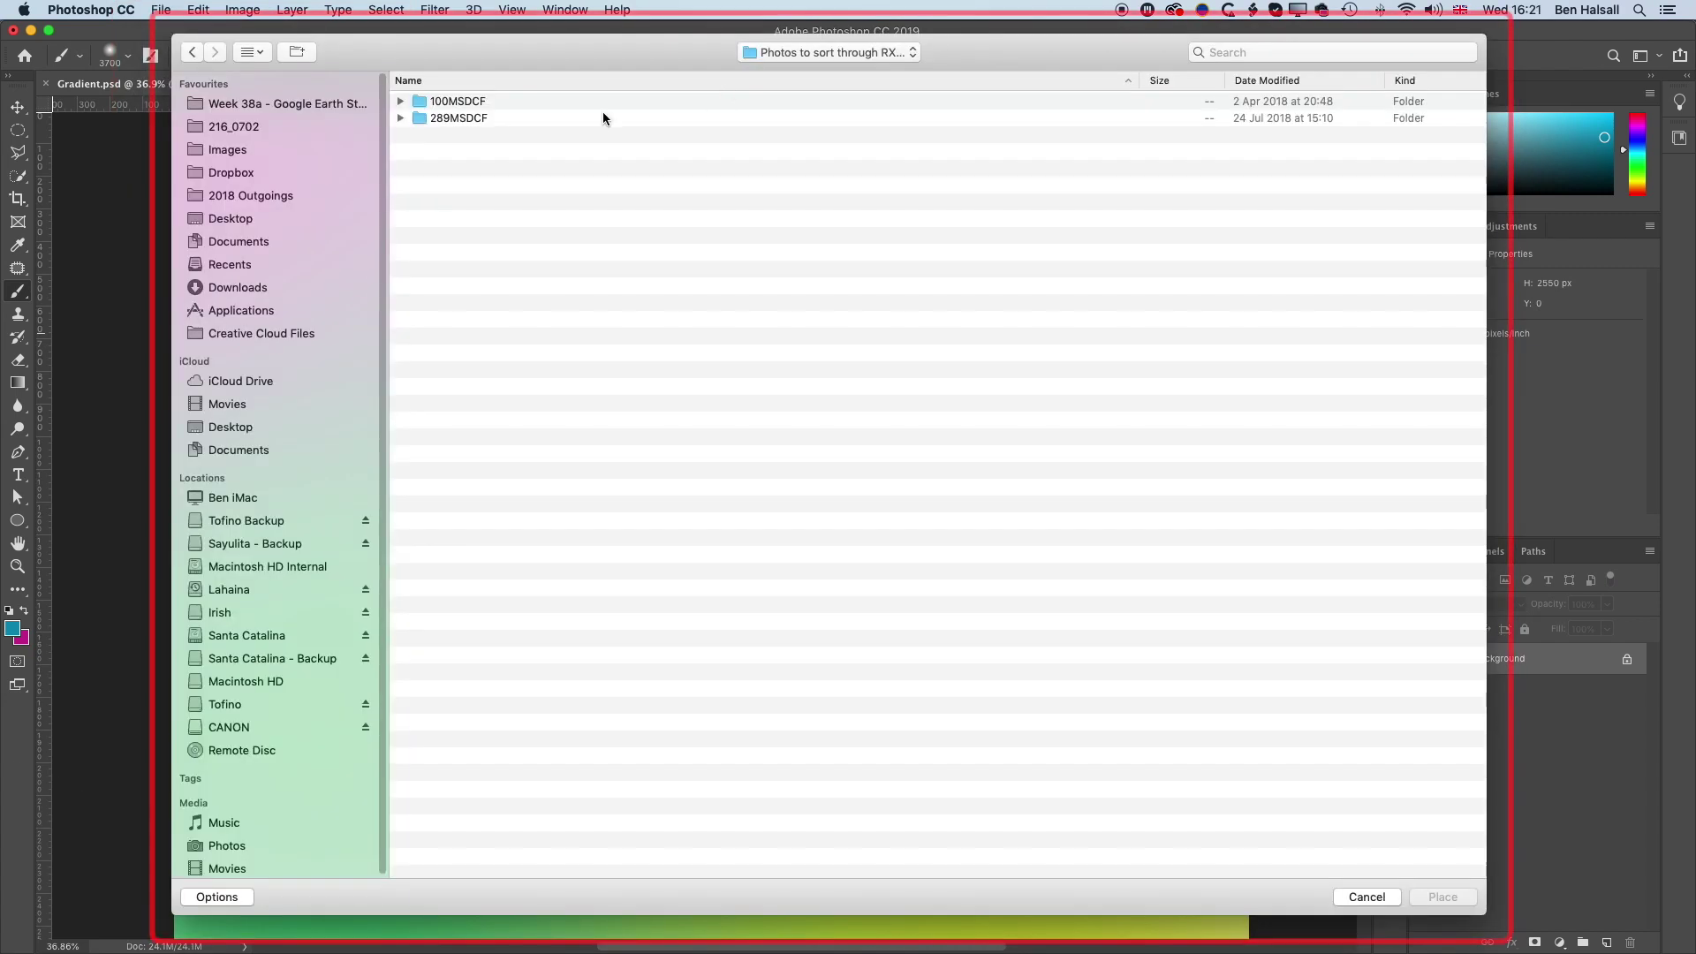
double_click(417, 117)
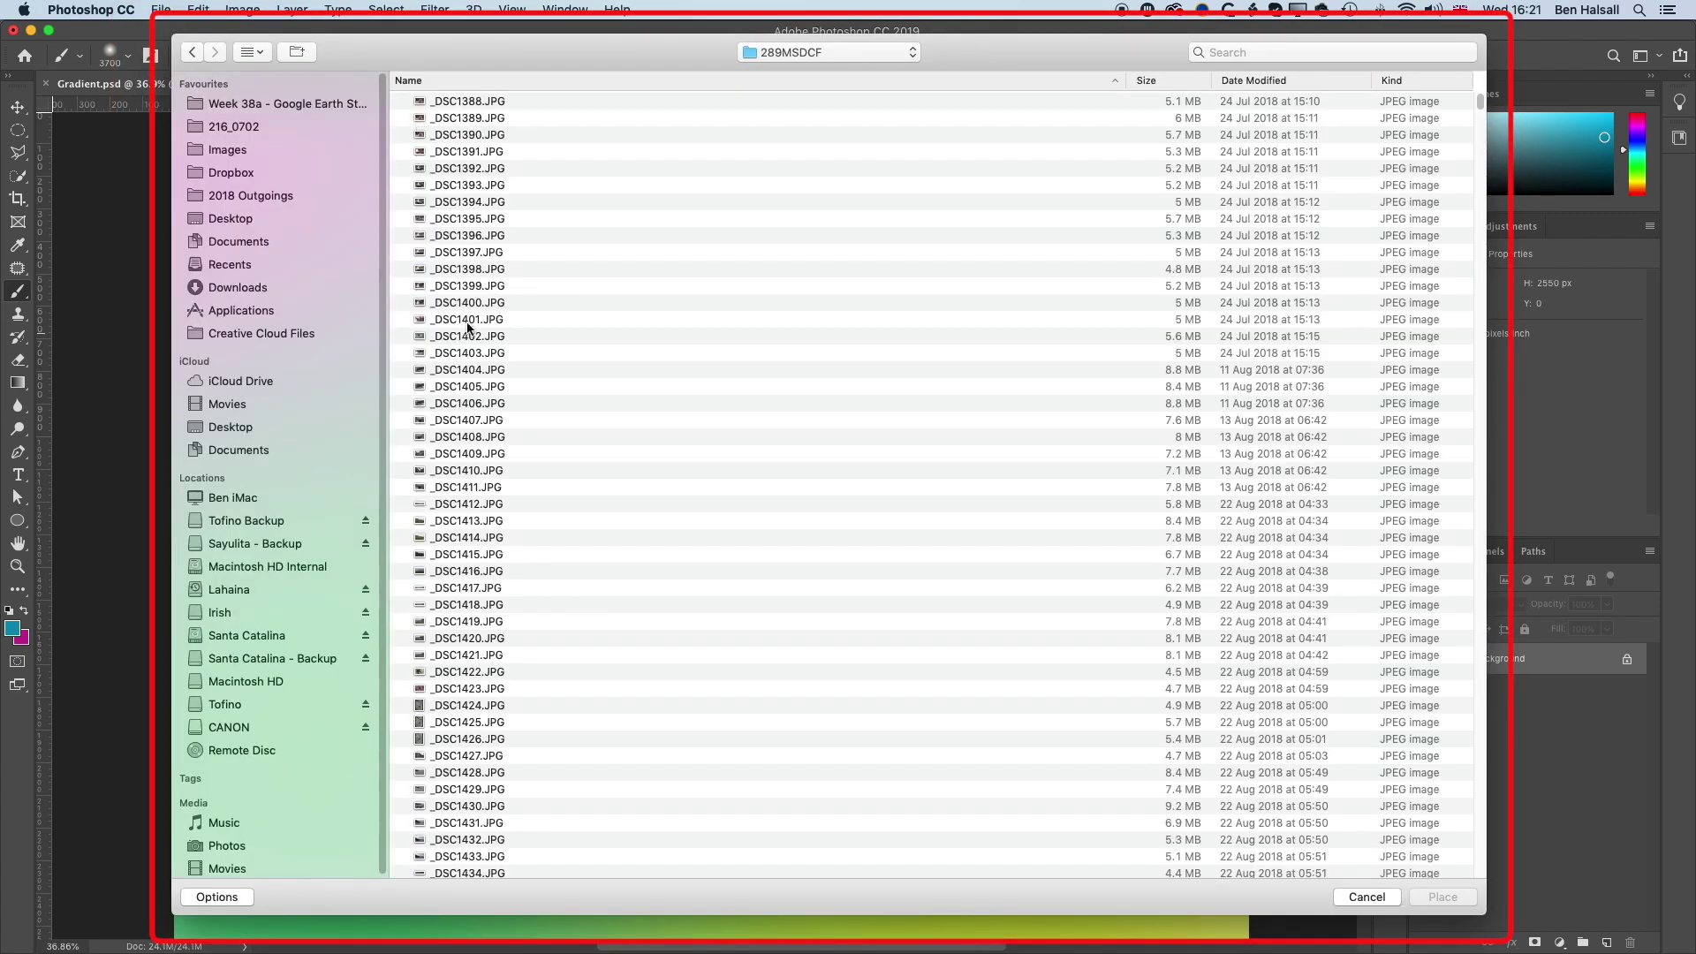
left_click(461, 456)
key("space")
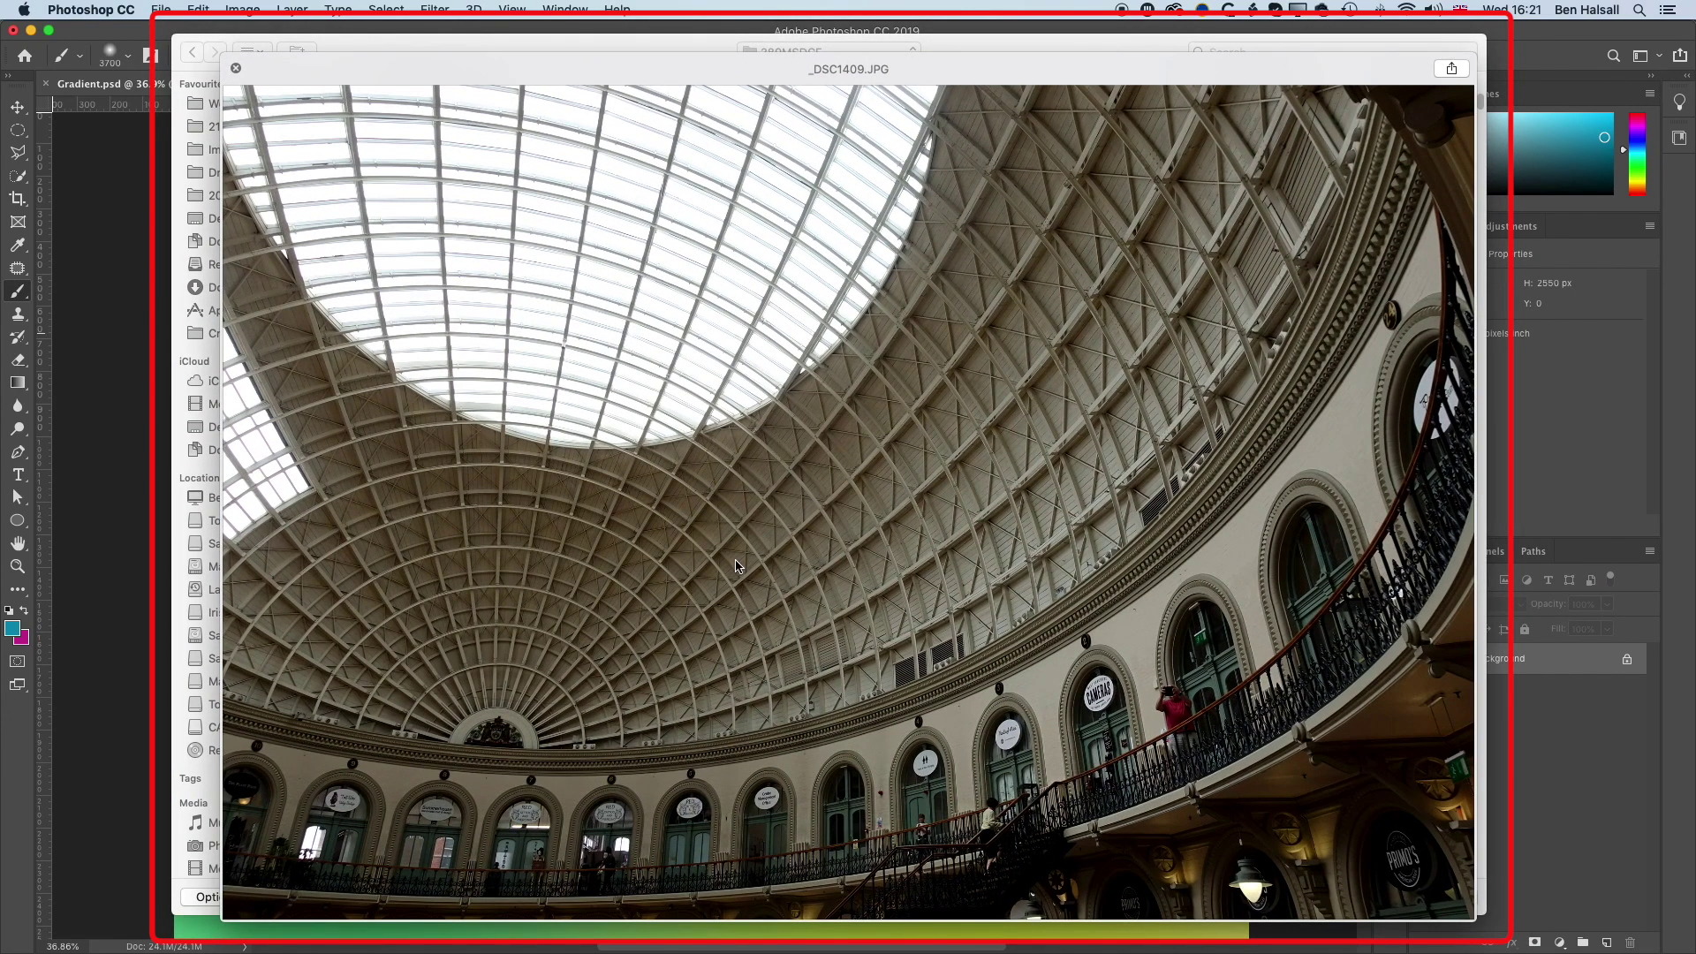
key("space")
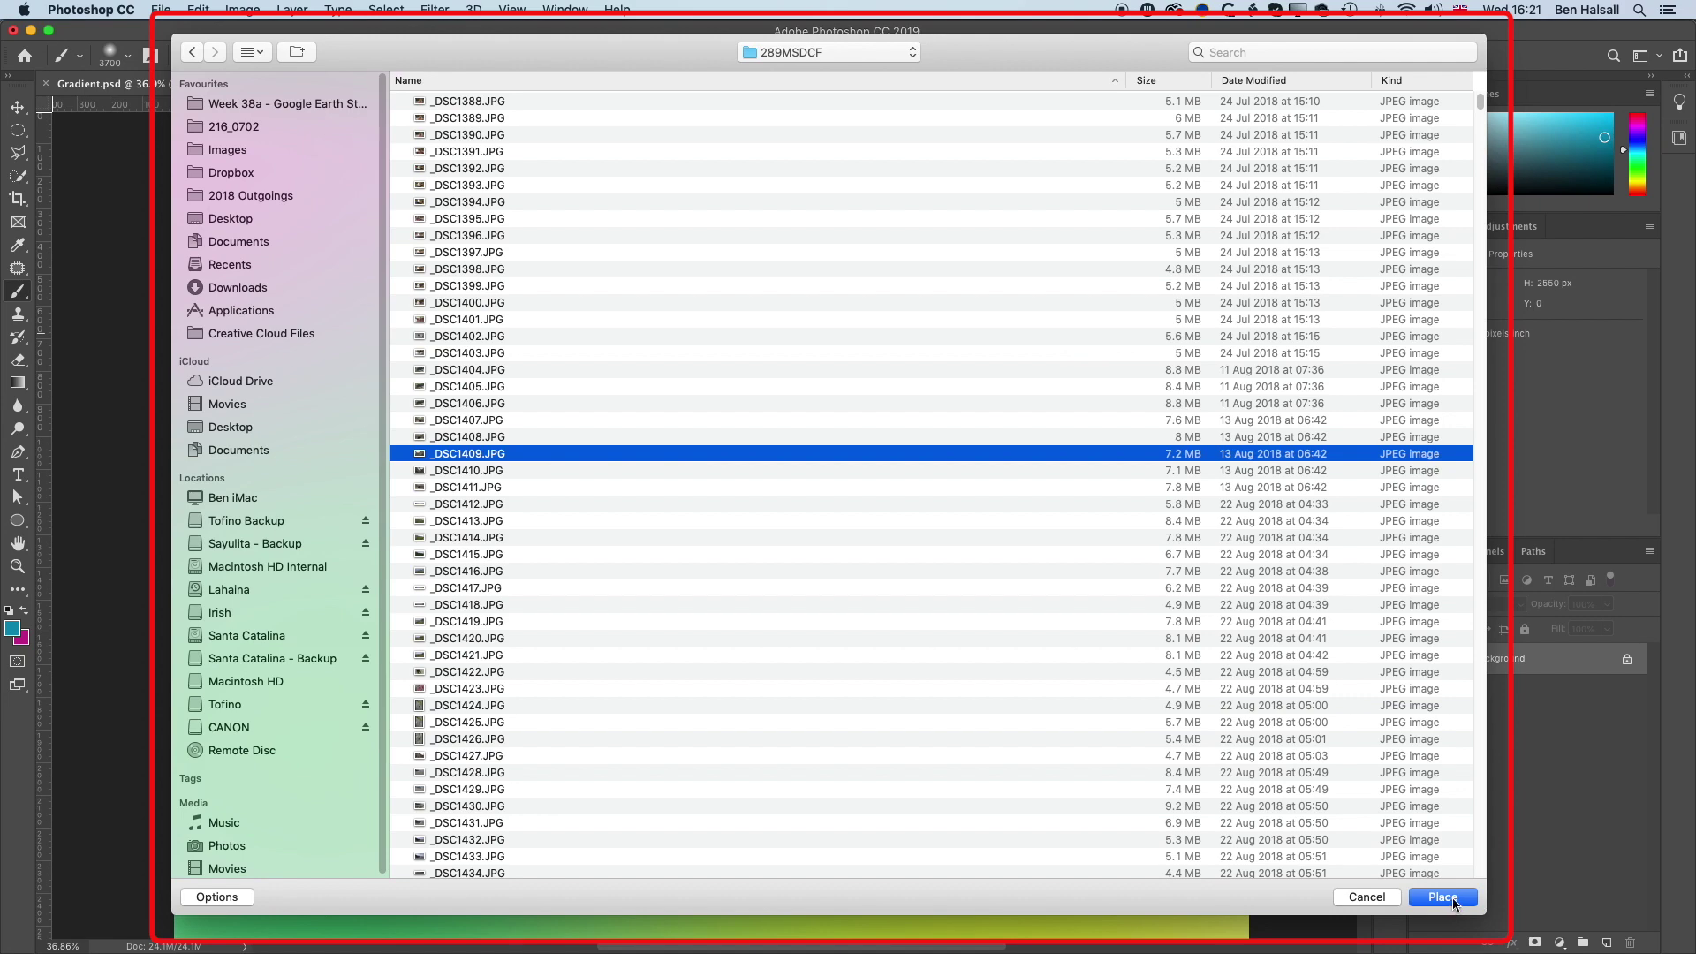
left_click(1443, 897)
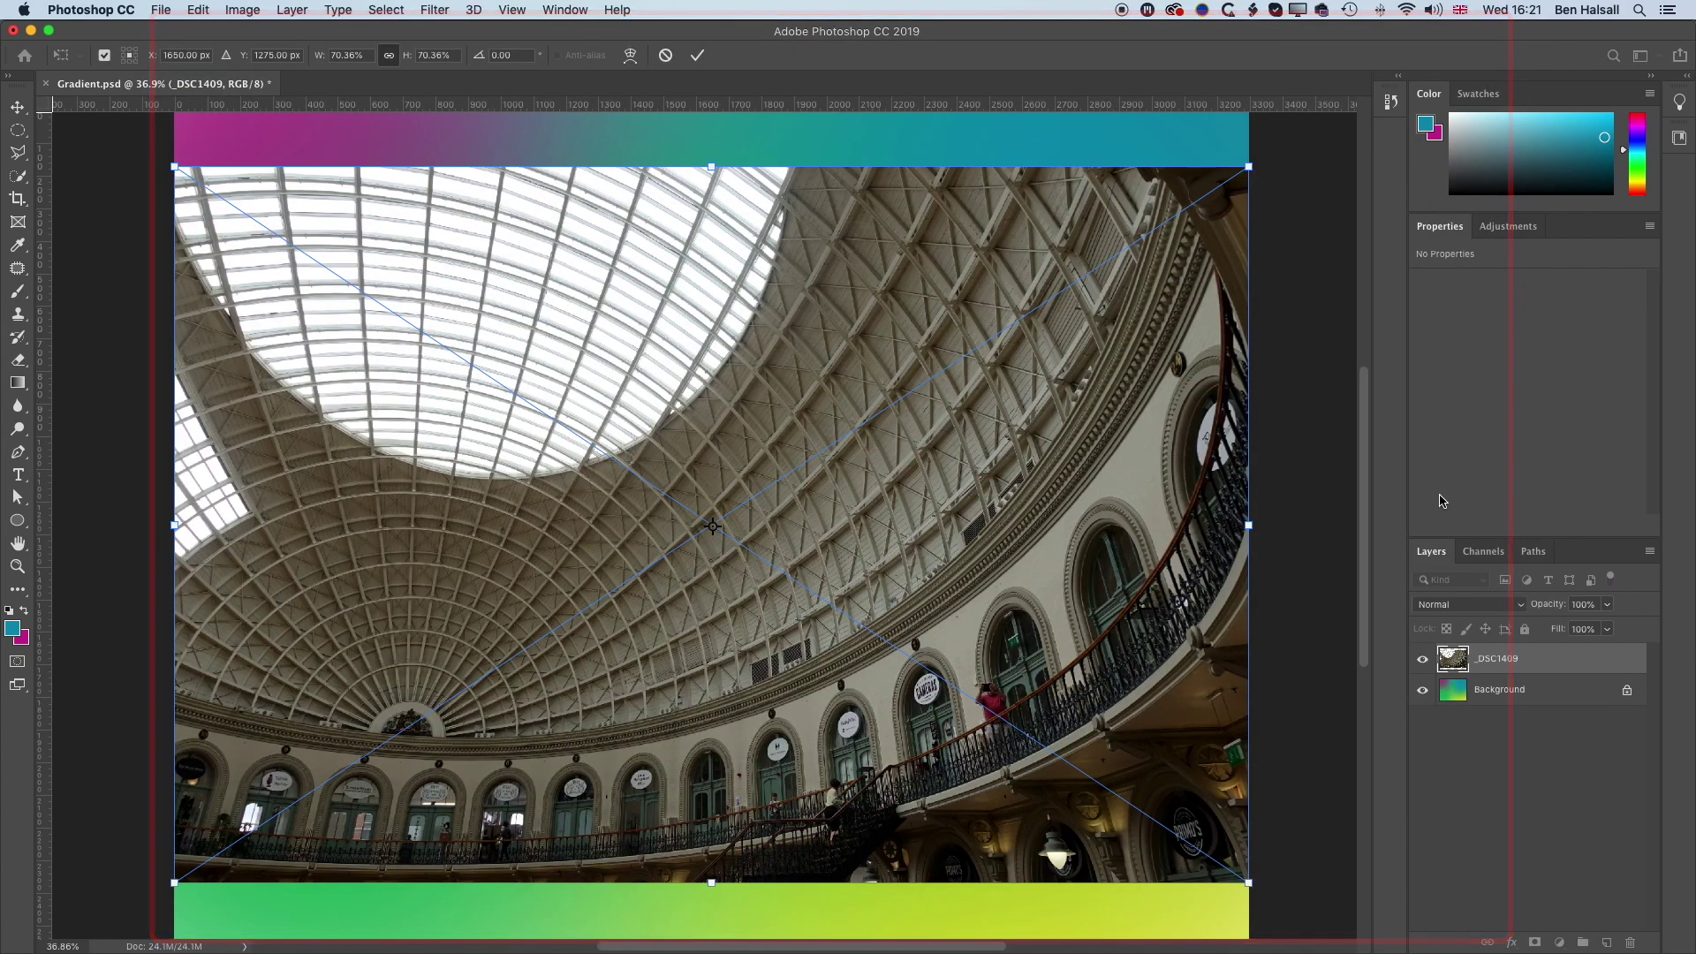
Step: Scale the placed _DSC1409 dome photo up until it covers the whole canvas, and commit it
left_click_drag(1251, 164, 1333, 113)
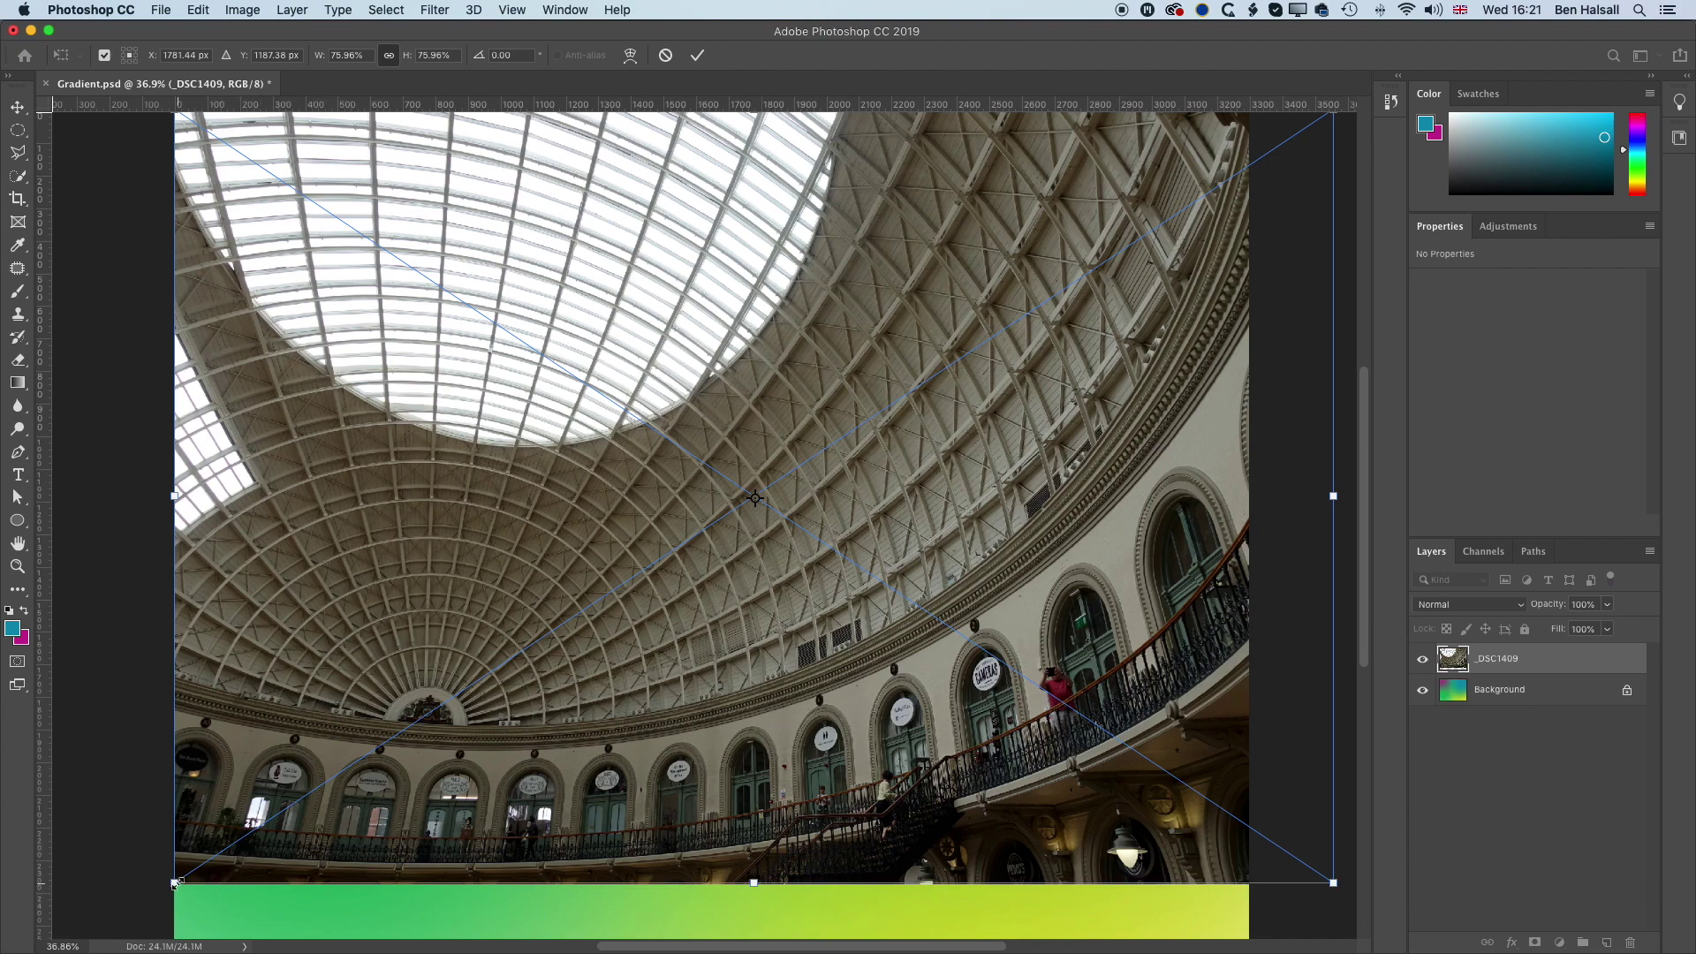
left_click_drag(174, 883, 55, 936)
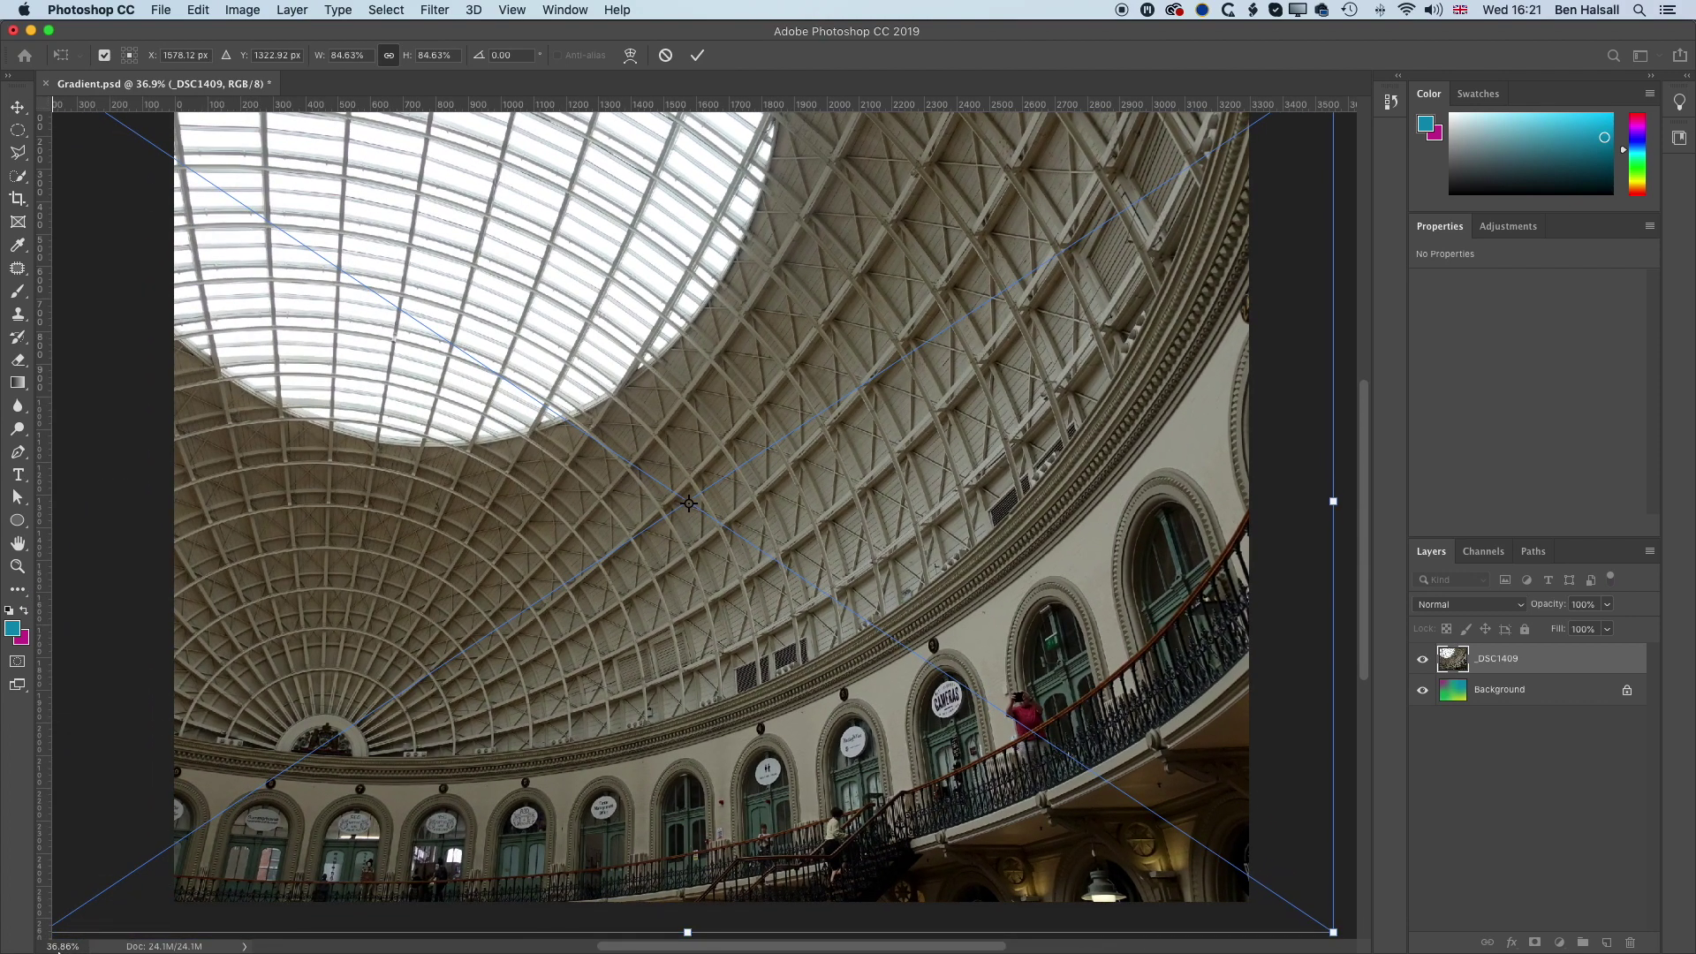
key("Return")
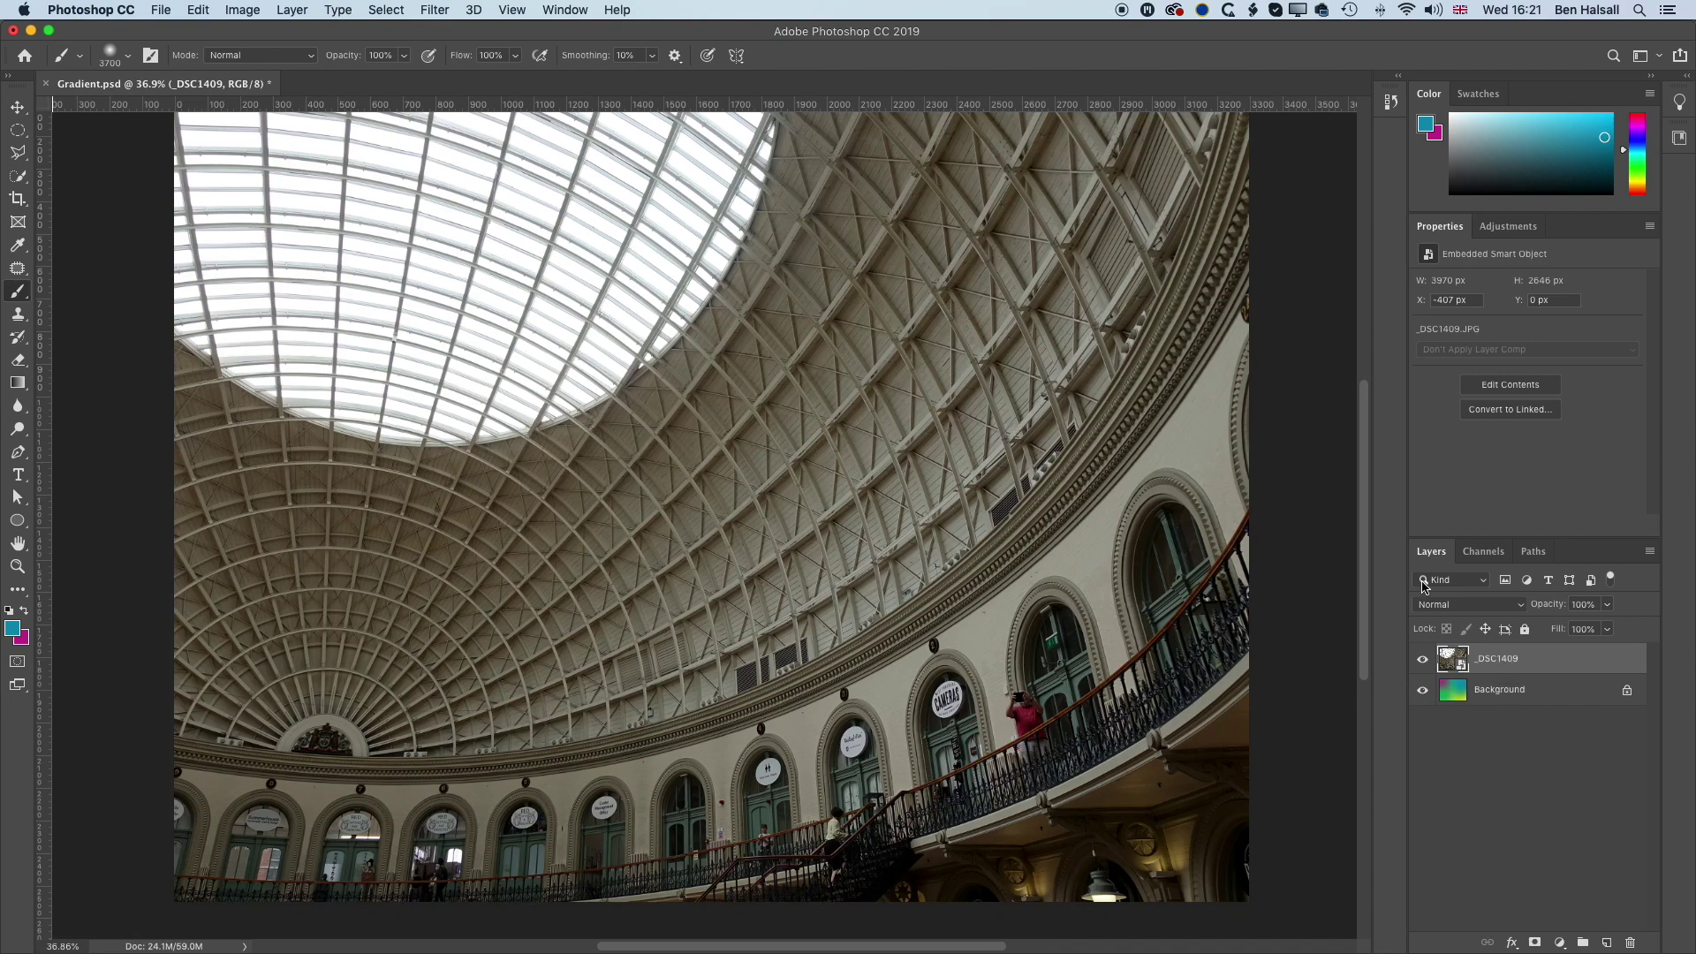
Step: Set the _DSC1409 photo layer to Screen blending and start converting the locked Background to a layer
left_click(1446, 610)
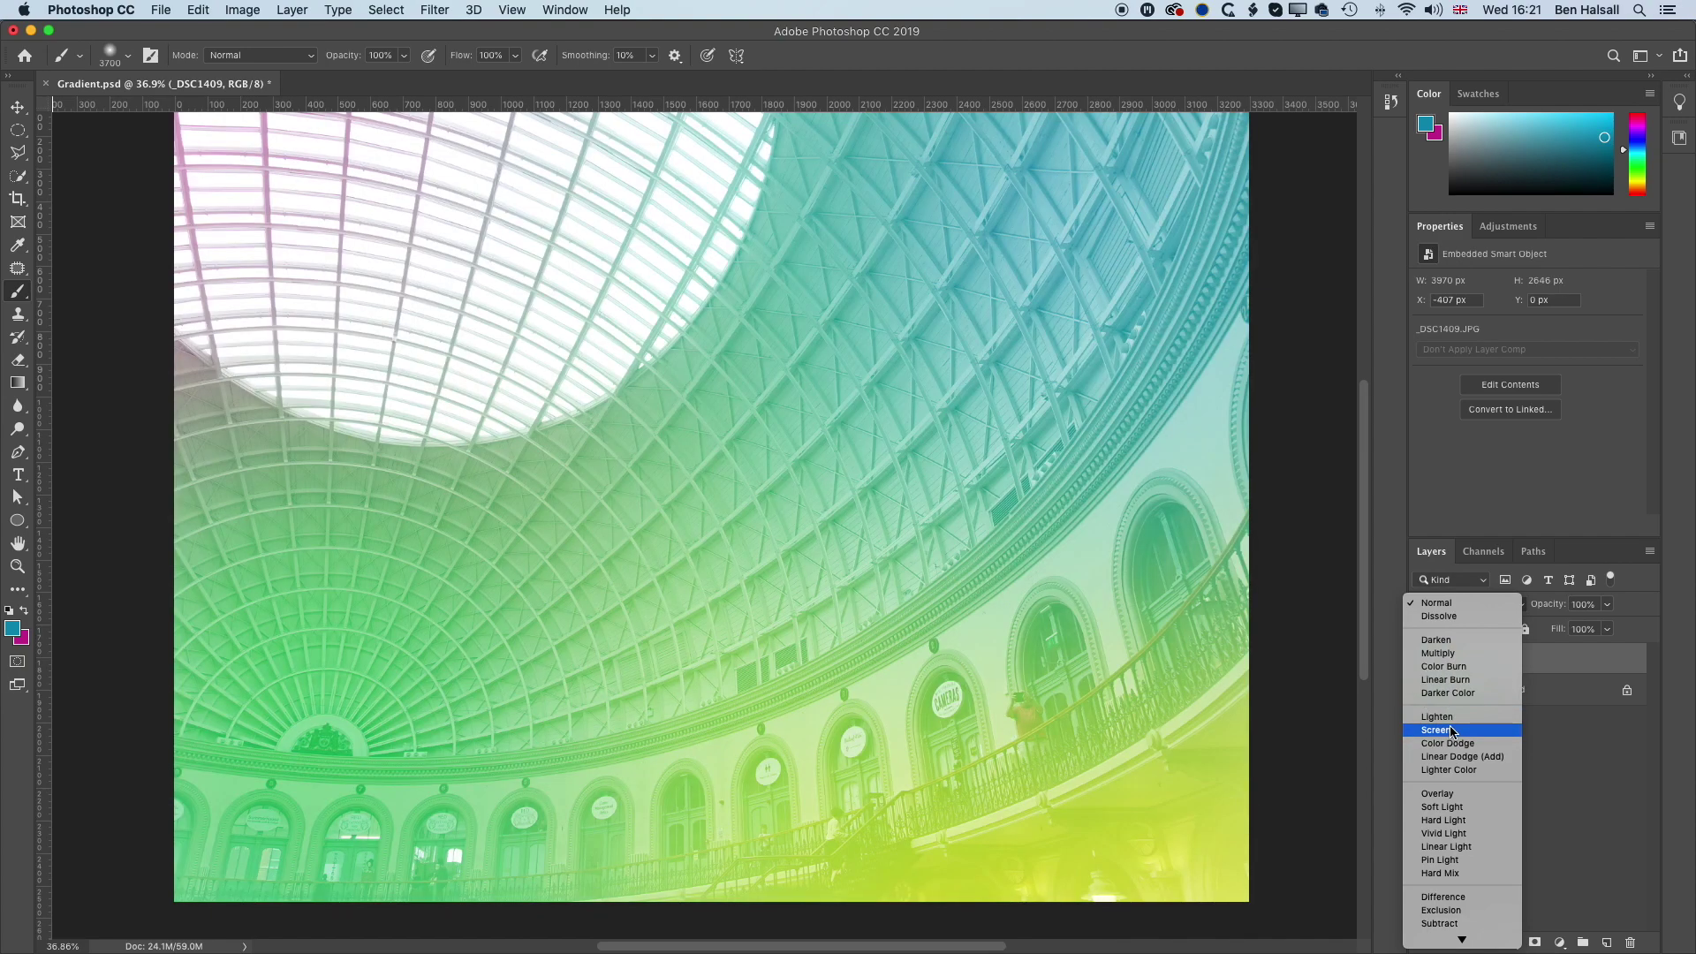
left_click(1452, 730)
double_click(1559, 696)
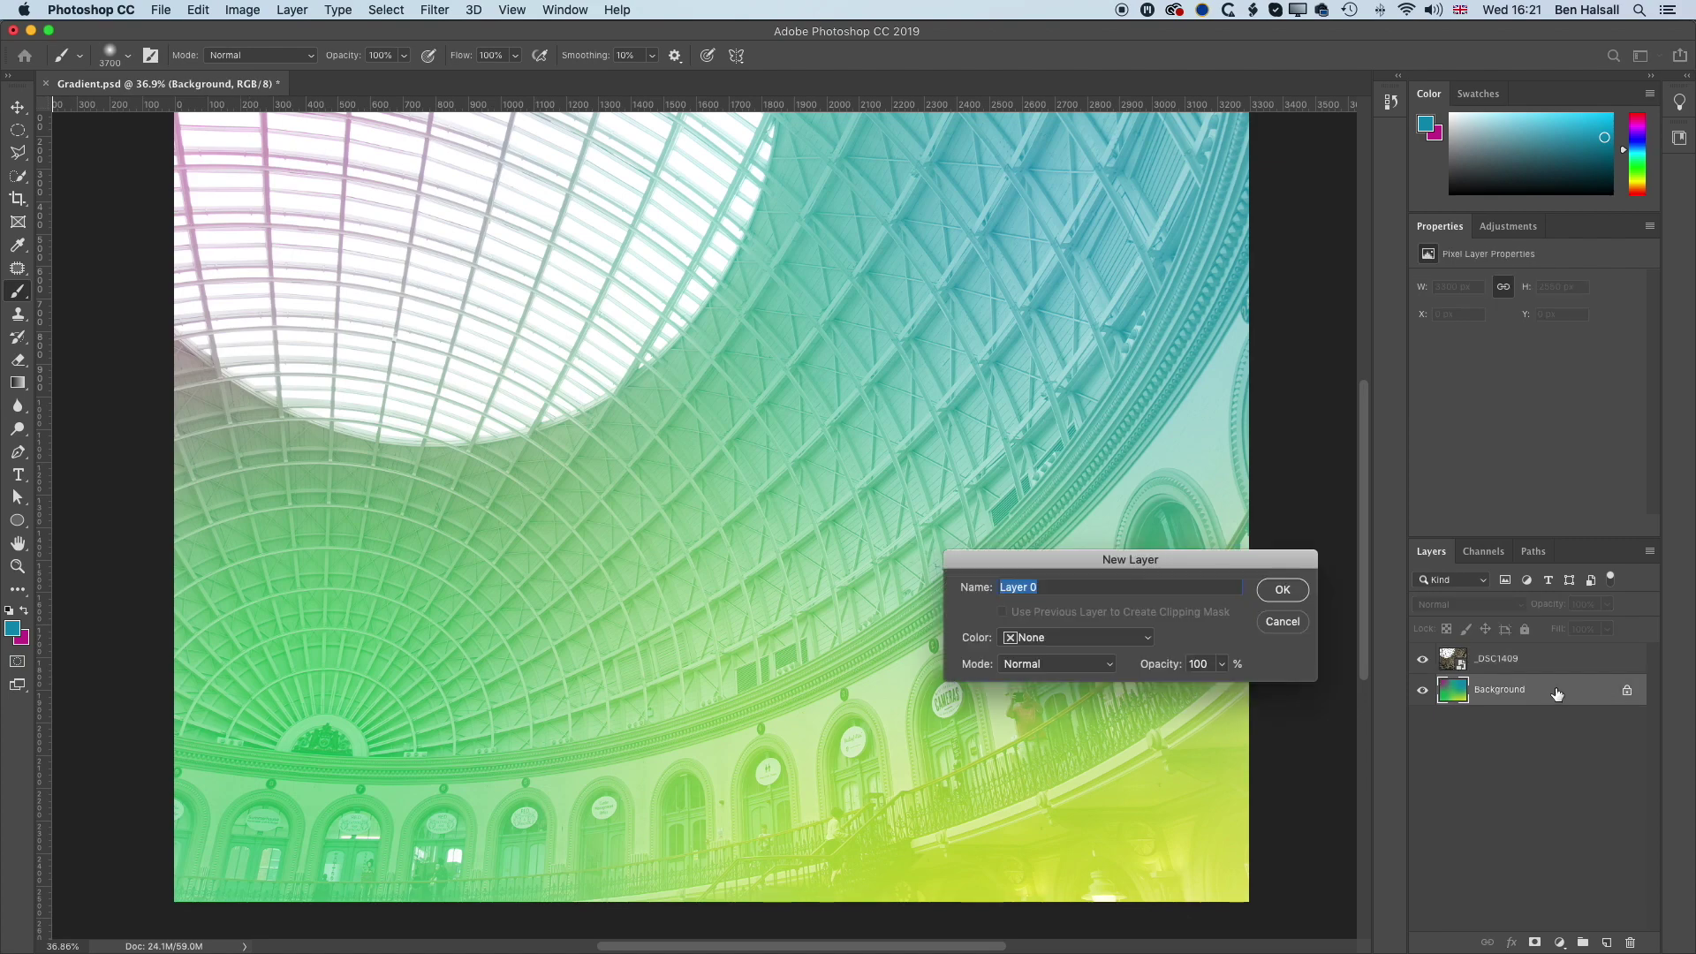
Step: Confirm the background as Layer 0 and return the _DSC1409 photo layer to Normal blending
left_click(1283, 591)
left_click(1507, 664)
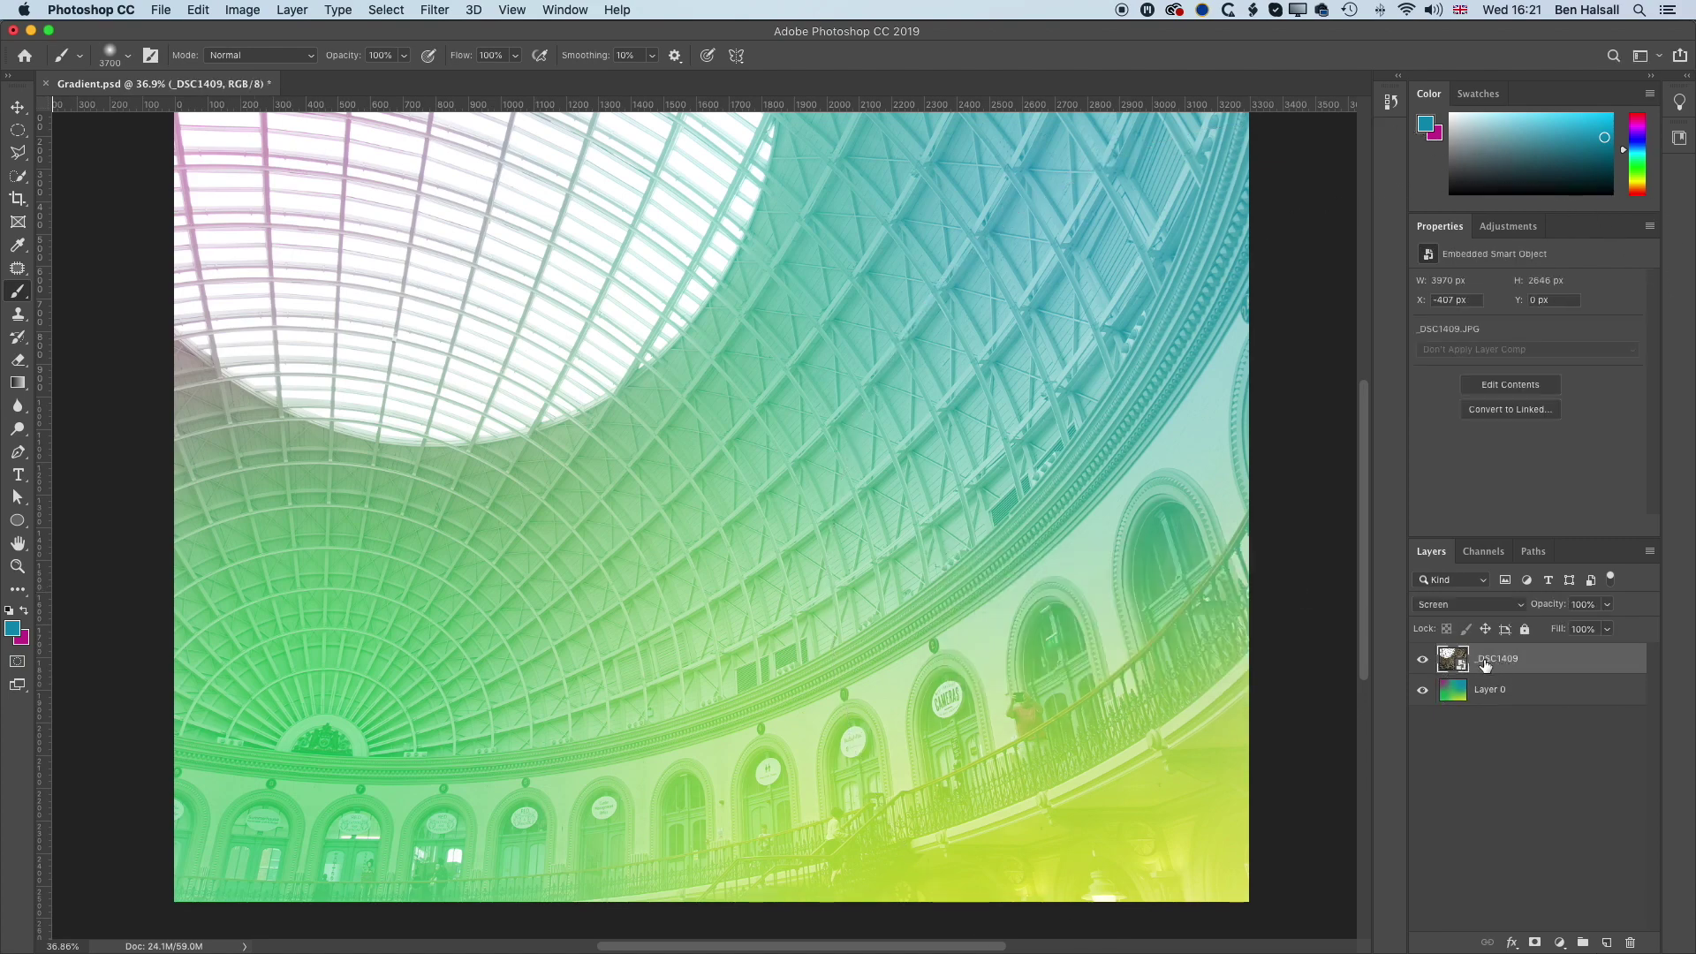
left_click(1471, 605)
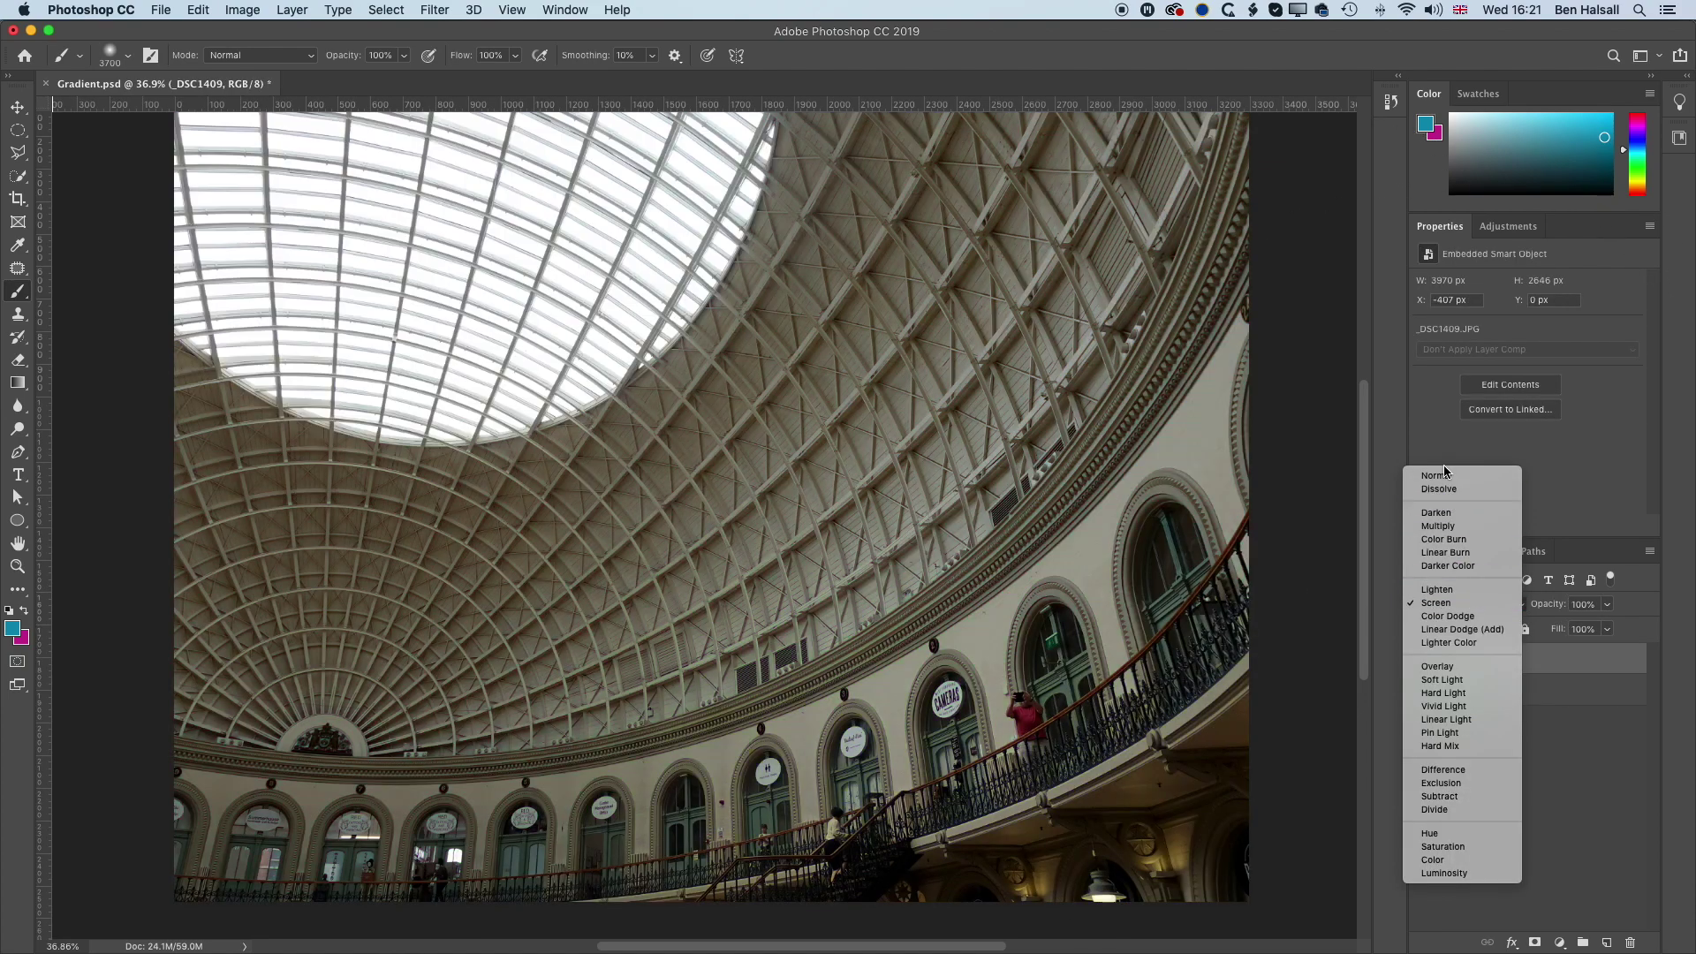
left_click(1437, 475)
Step: Move Layer 0 above the photo layer and set it to Screen blending
left_click_drag(1507, 686, 1507, 661)
left_click(1482, 606)
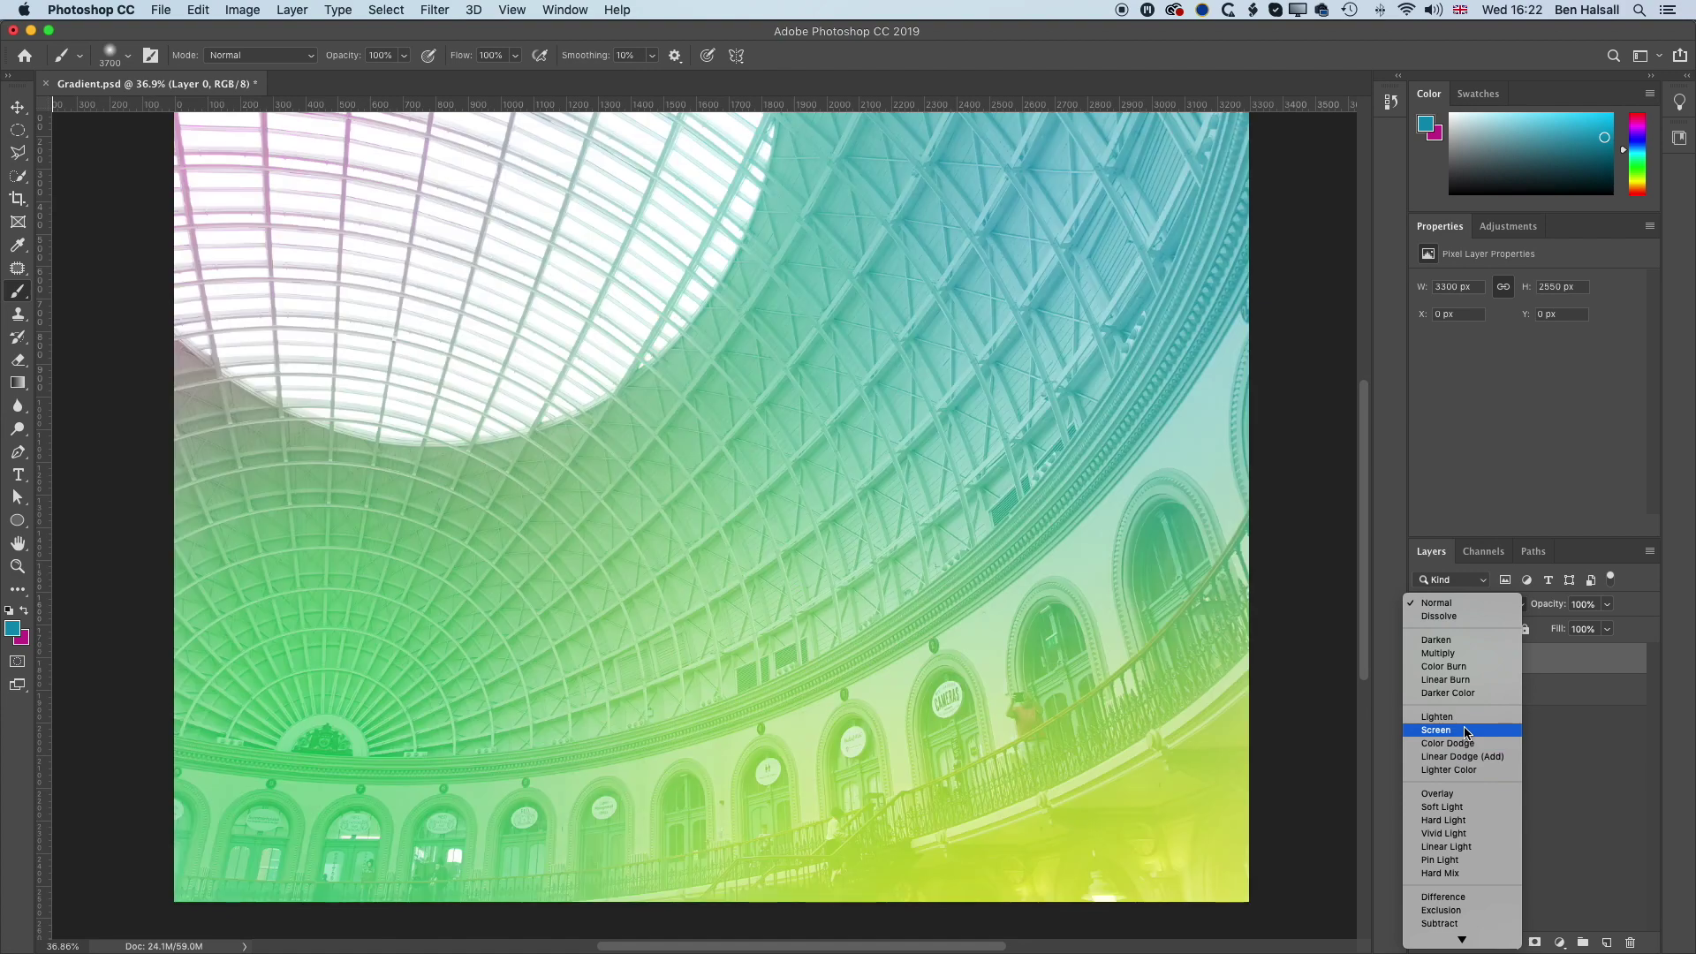
left_click(1437, 730)
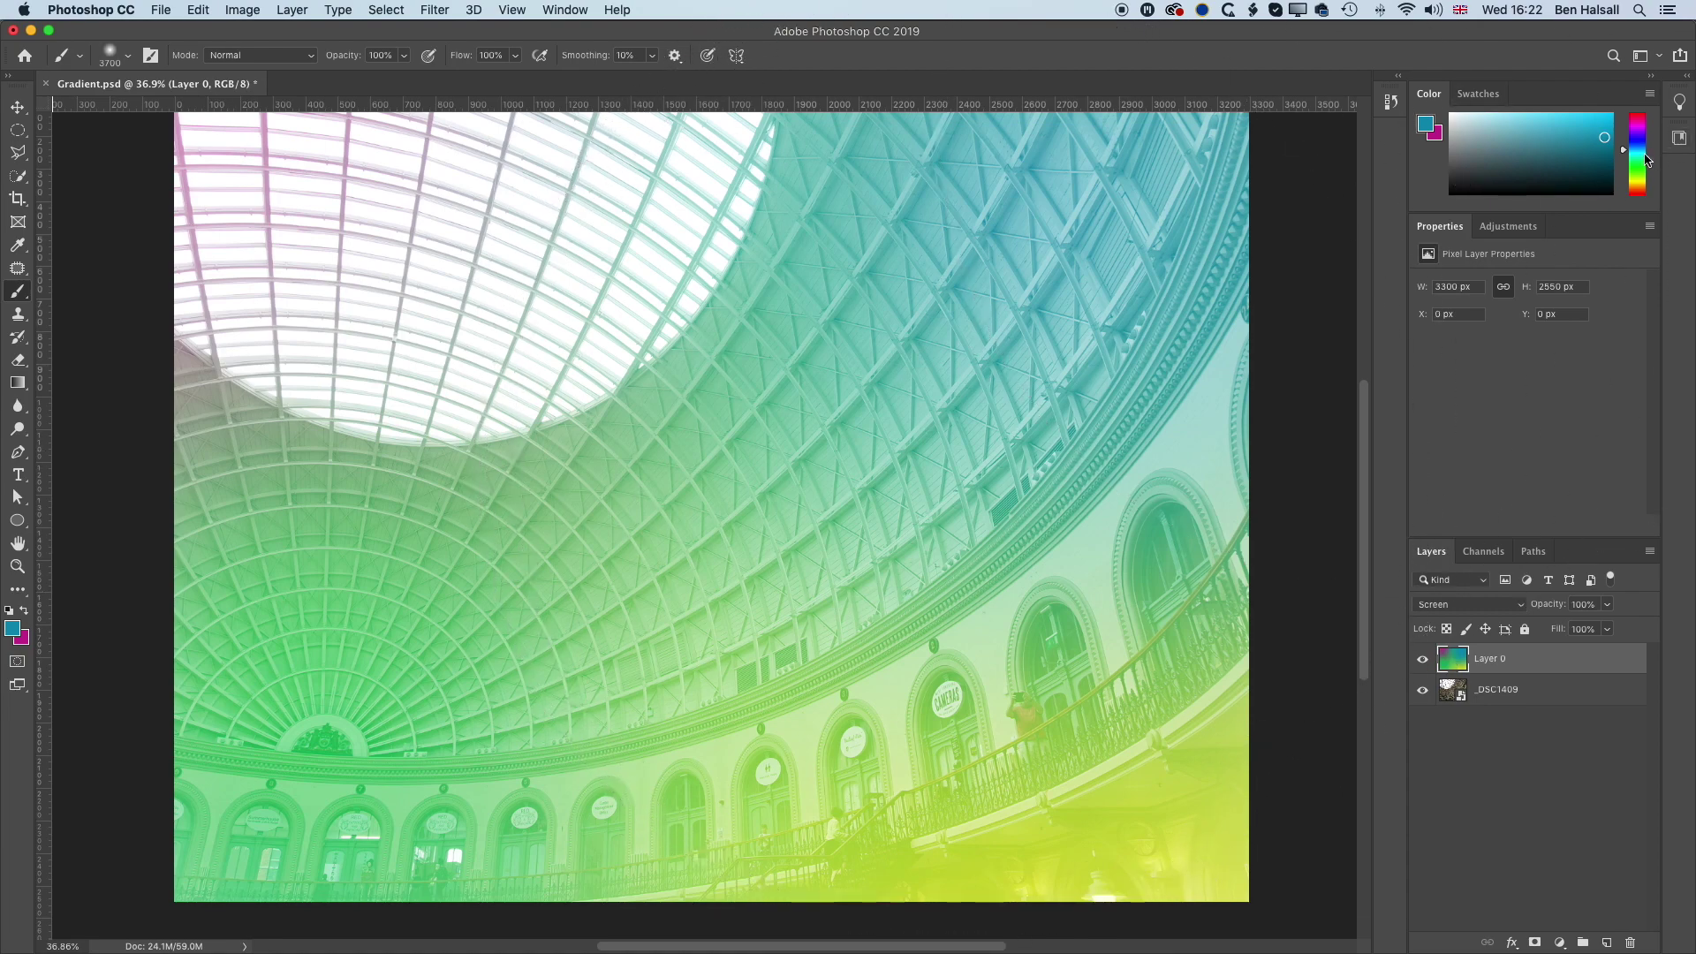
Step: On Layer 0, paint dark green over the lower left and orange over the lower right
left_click_drag(1639, 151, 1639, 169)
left_click(1576, 156)
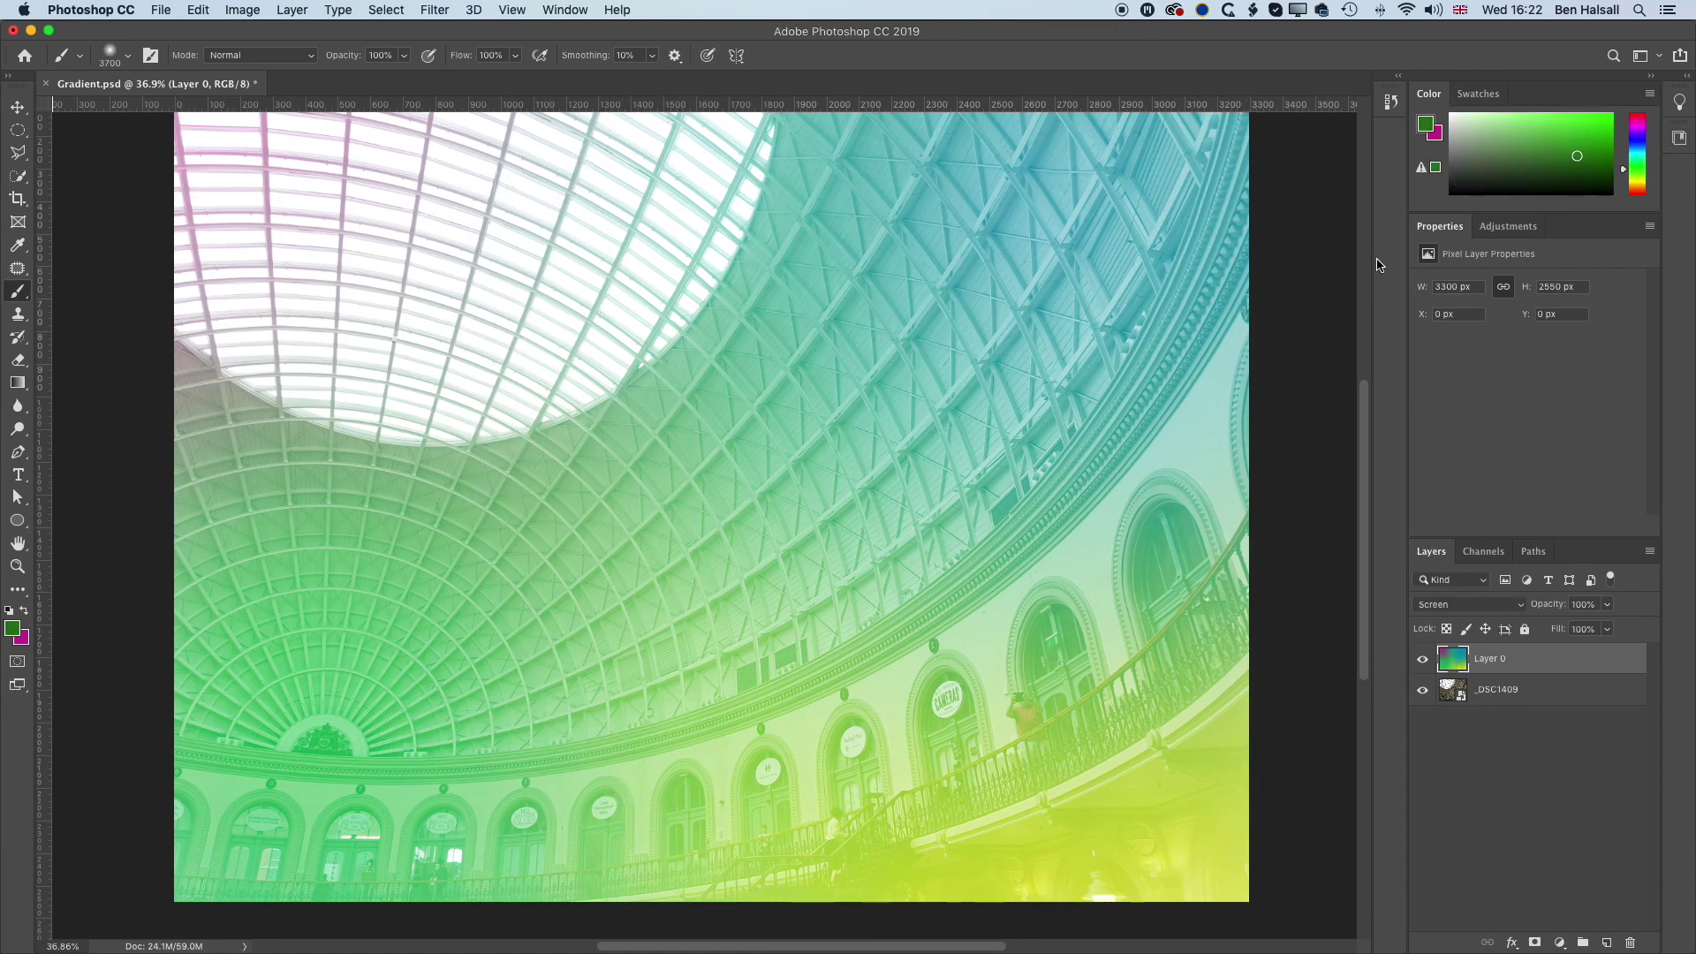
left_click_drag(283, 725, 433, 848)
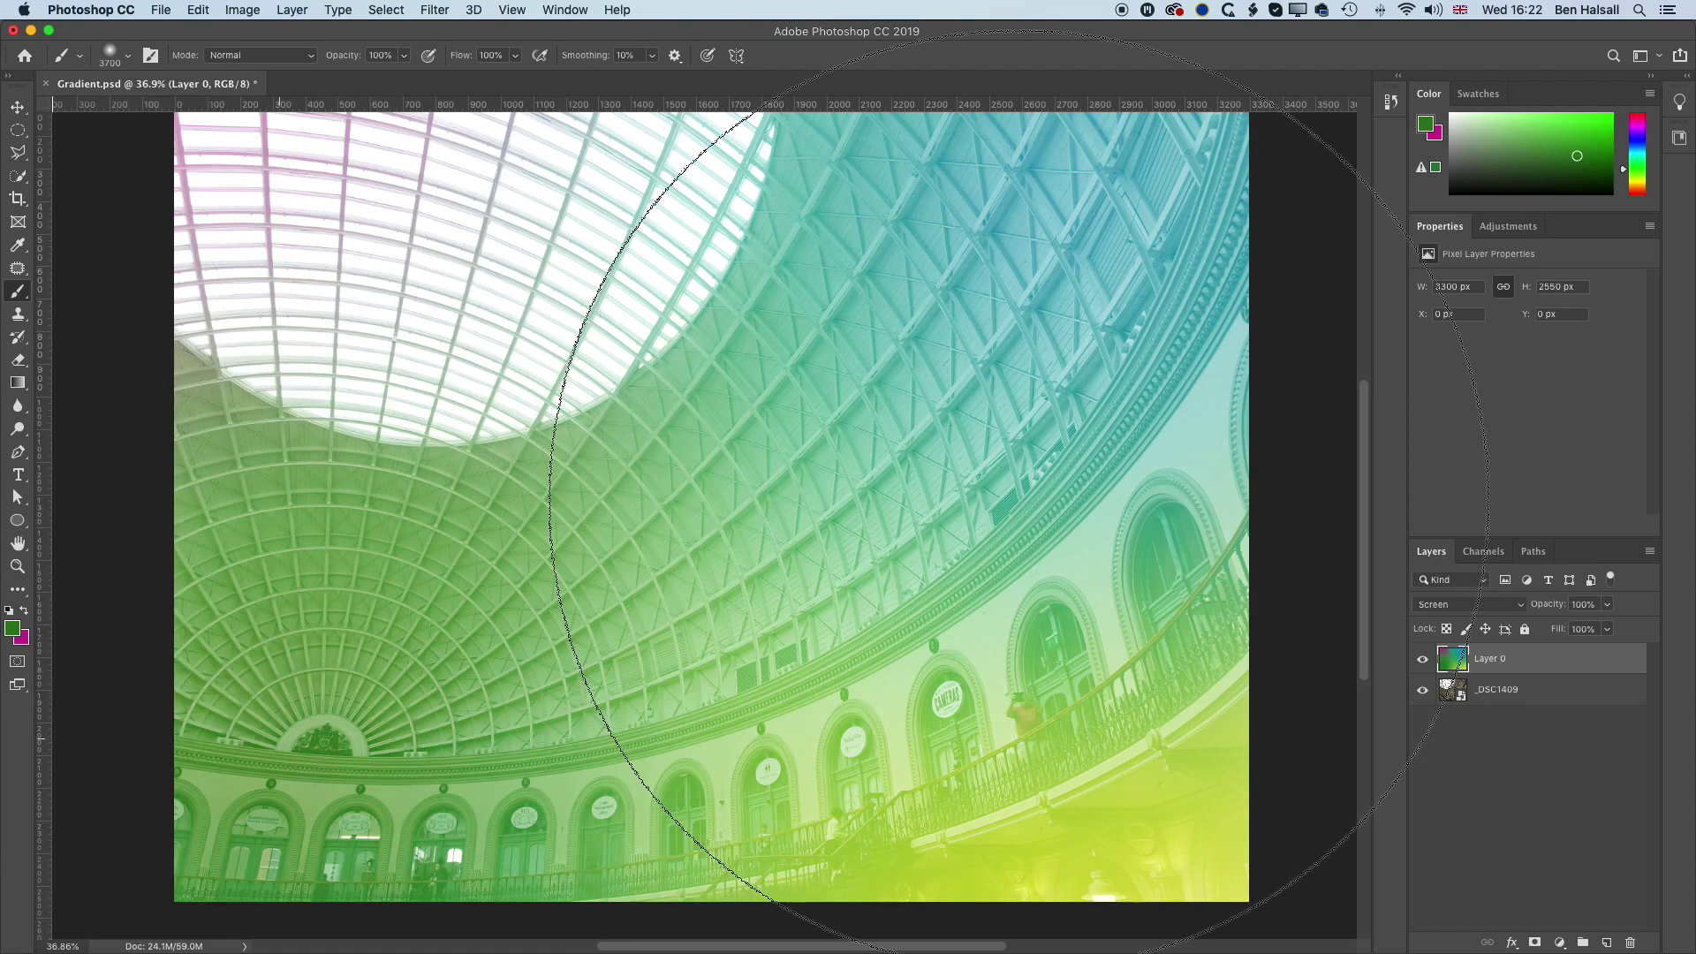
left_click(1640, 187)
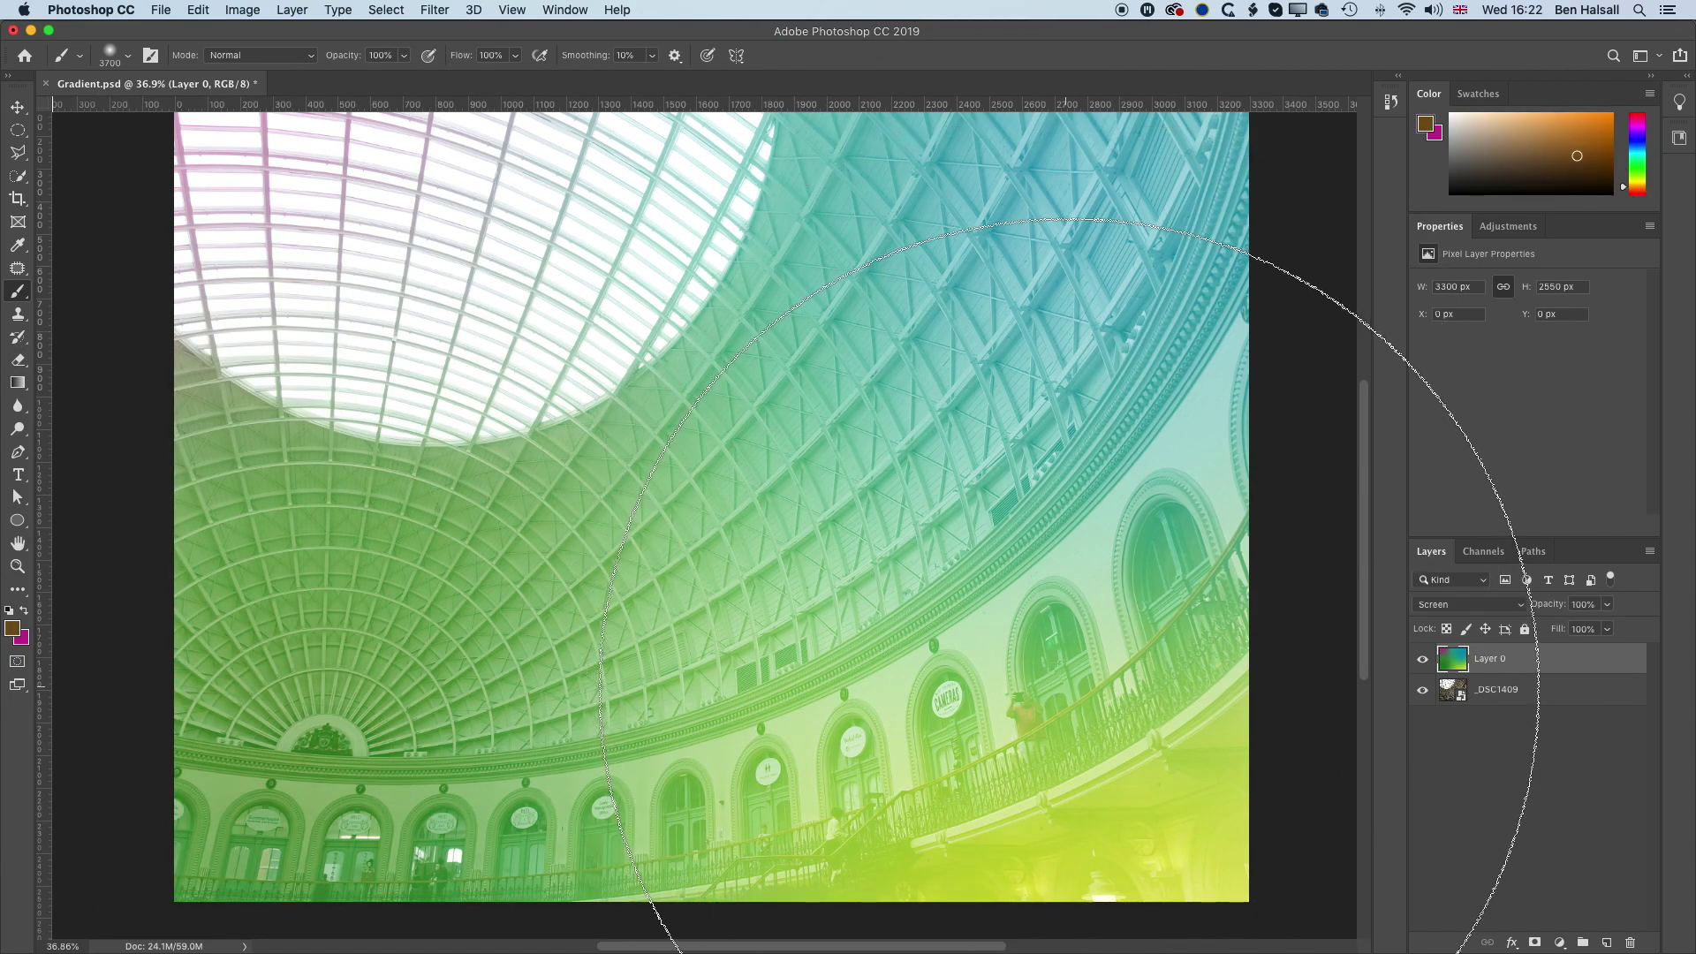
left_click_drag(1067, 702, 1070, 691)
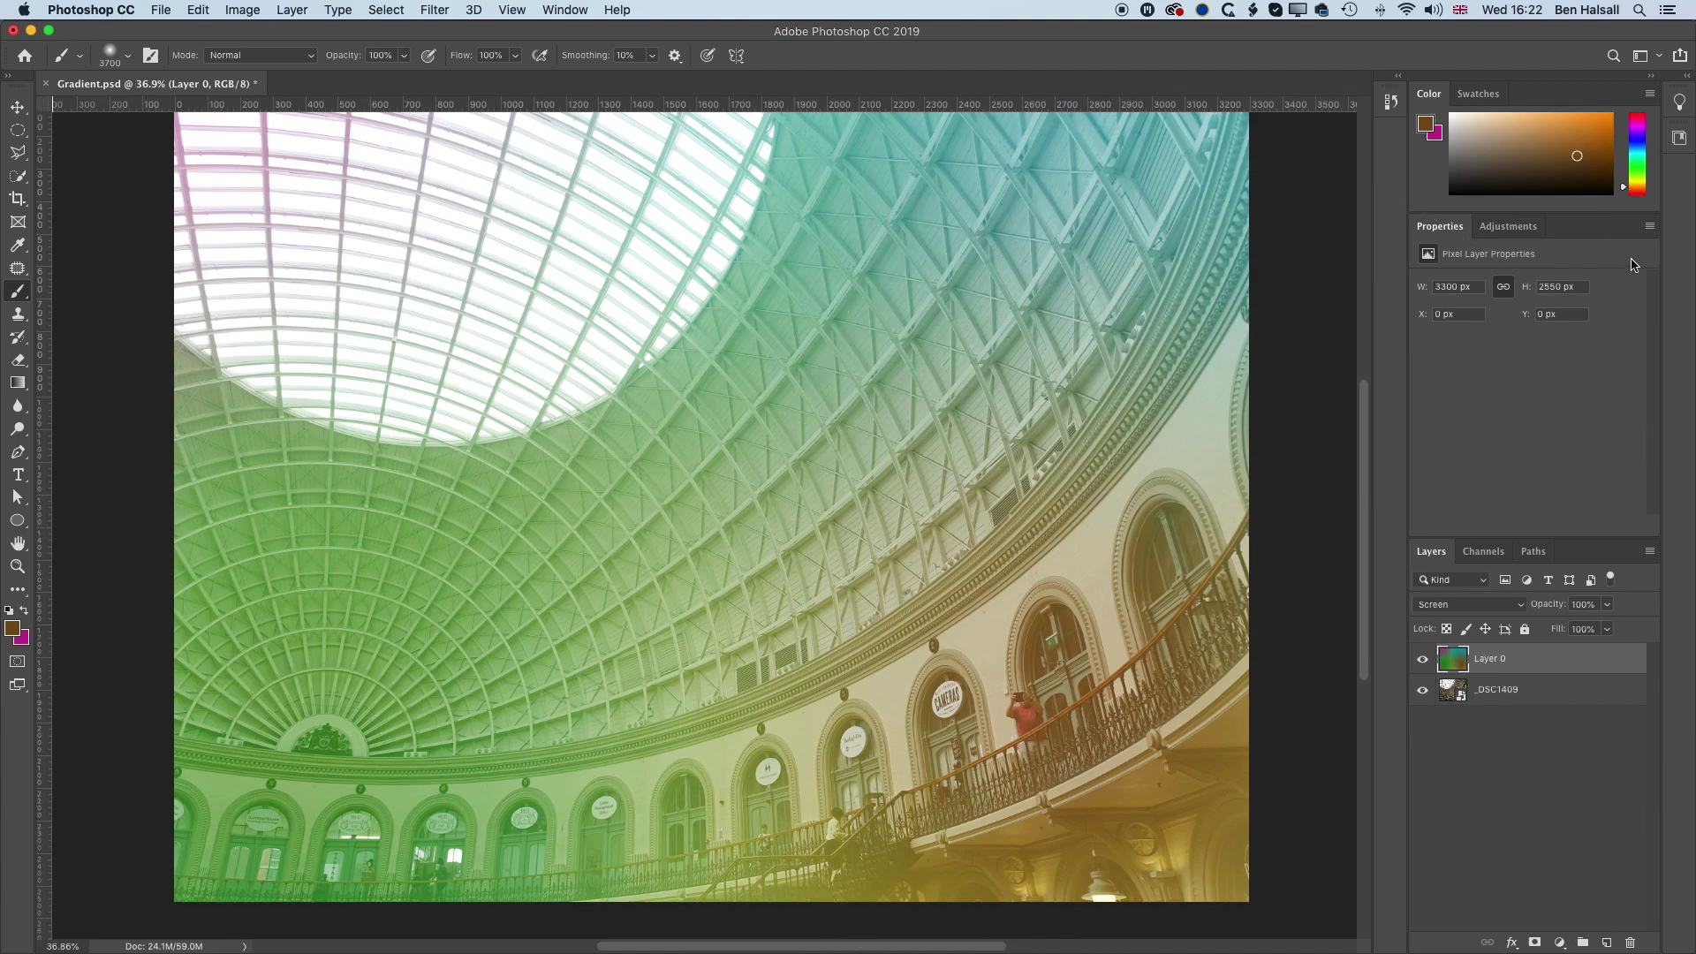
left_click(1606, 122)
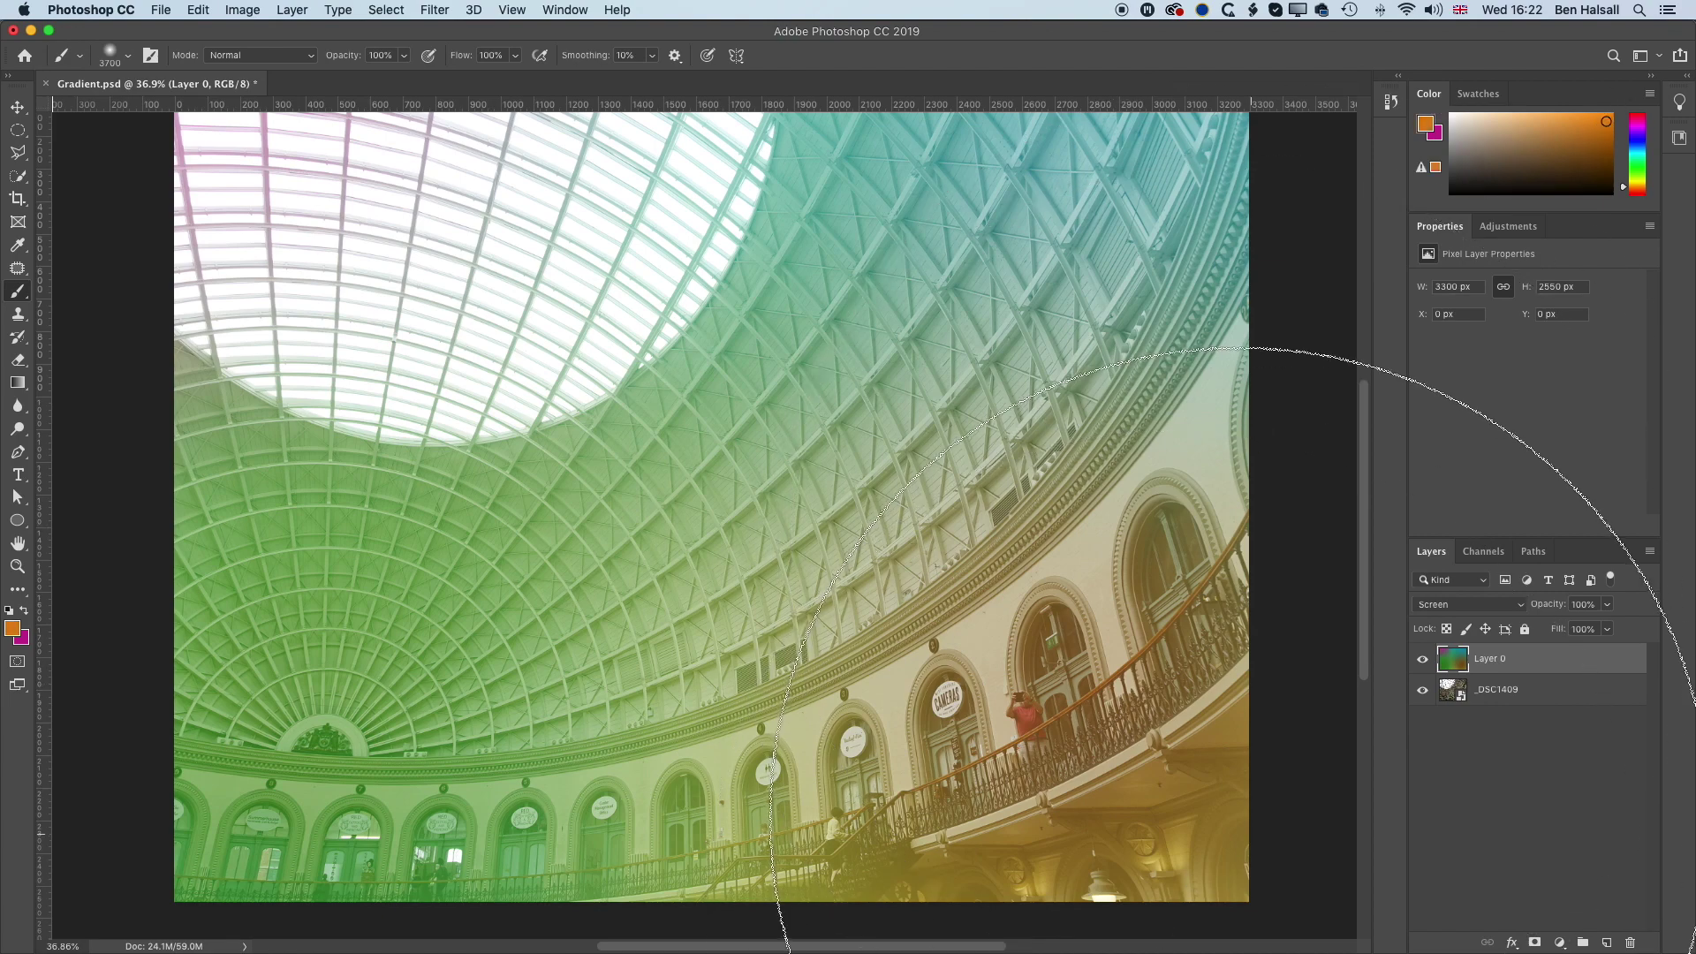
left_click(1239, 817)
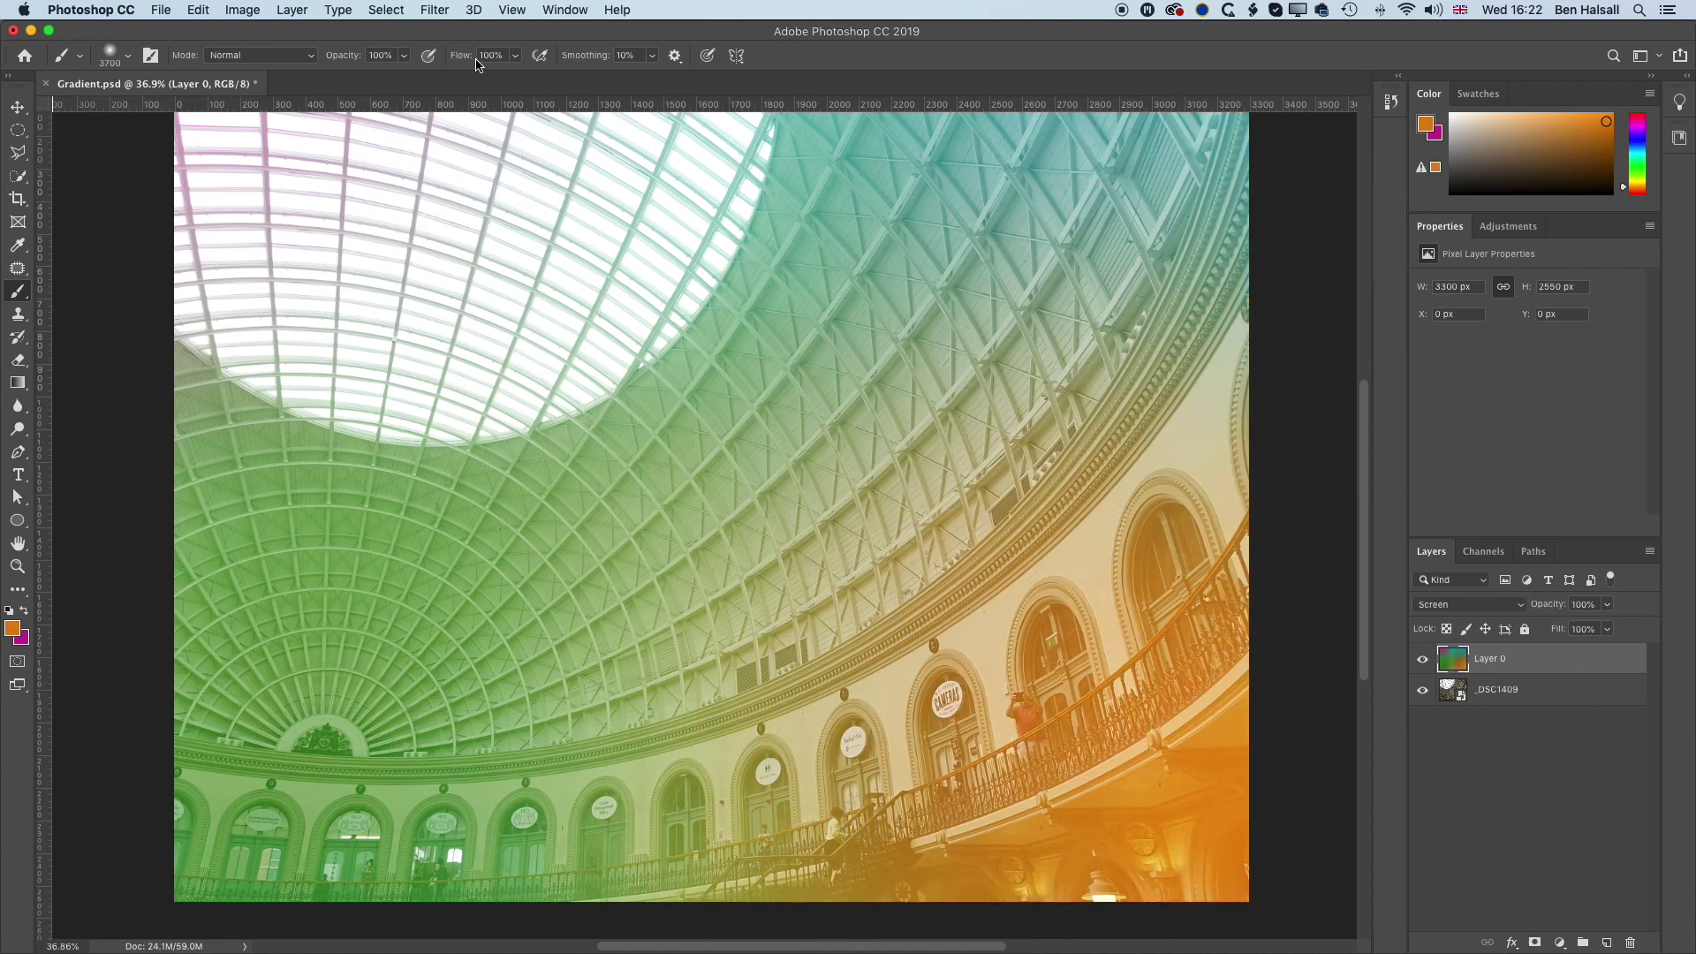
Step: Paint cyan-green over the upper middle, keeping Layer 0 in Screen mode
left_click(1639, 156)
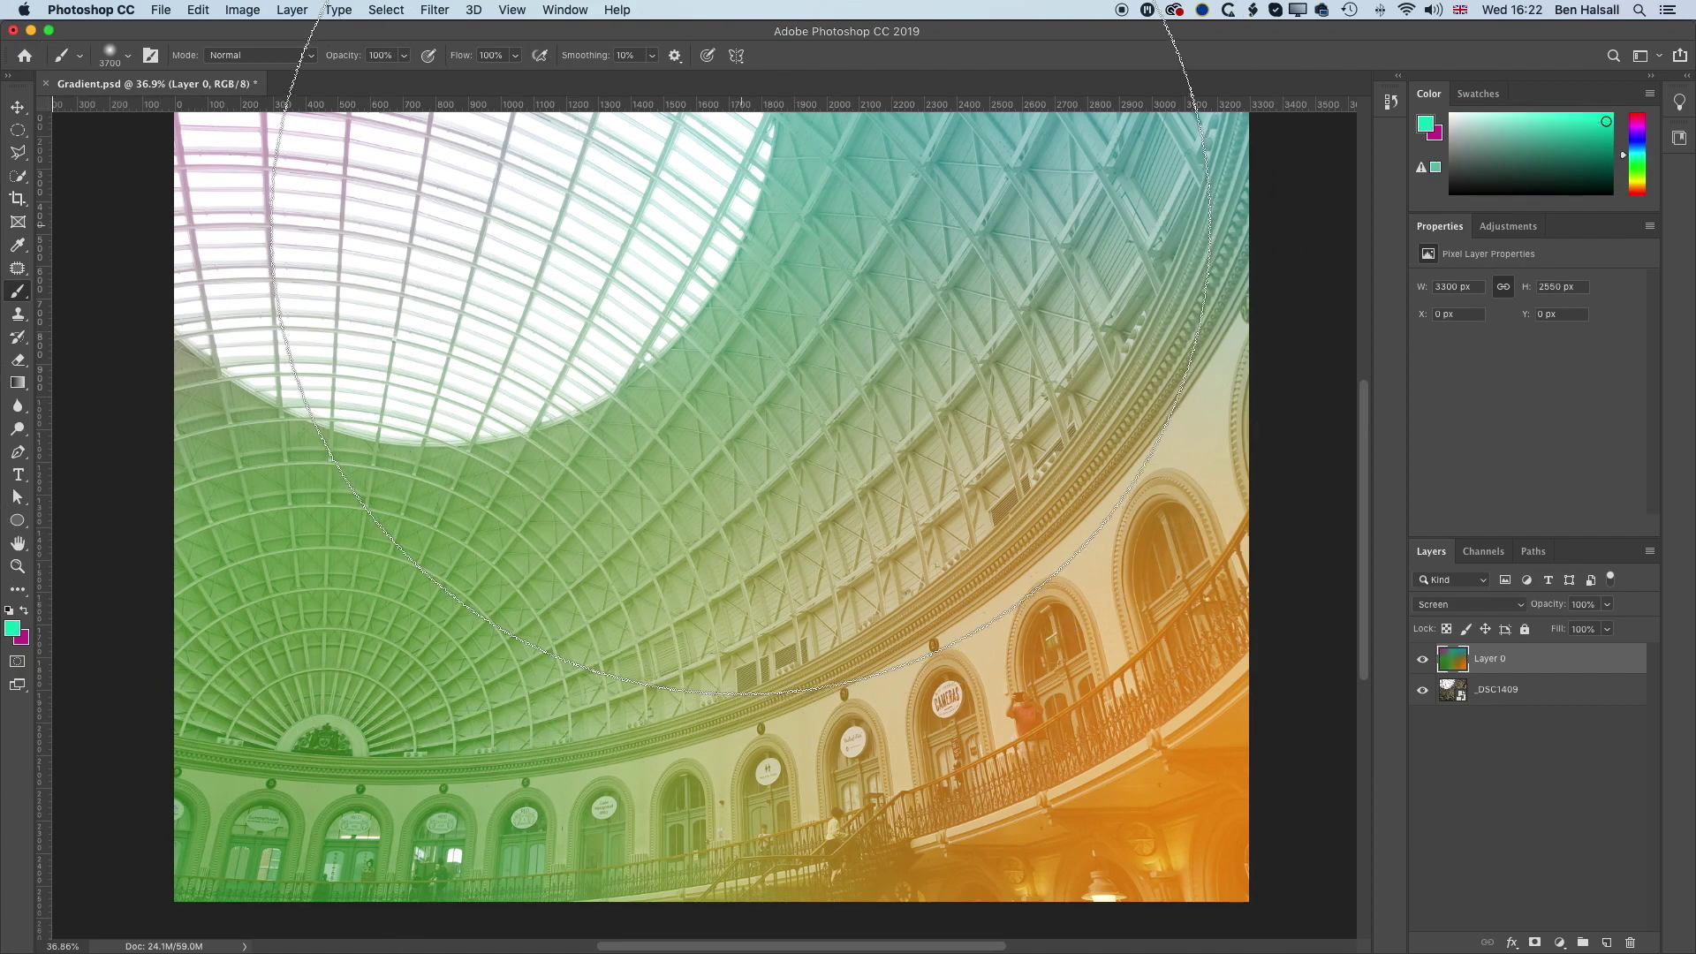
left_click(741, 223)
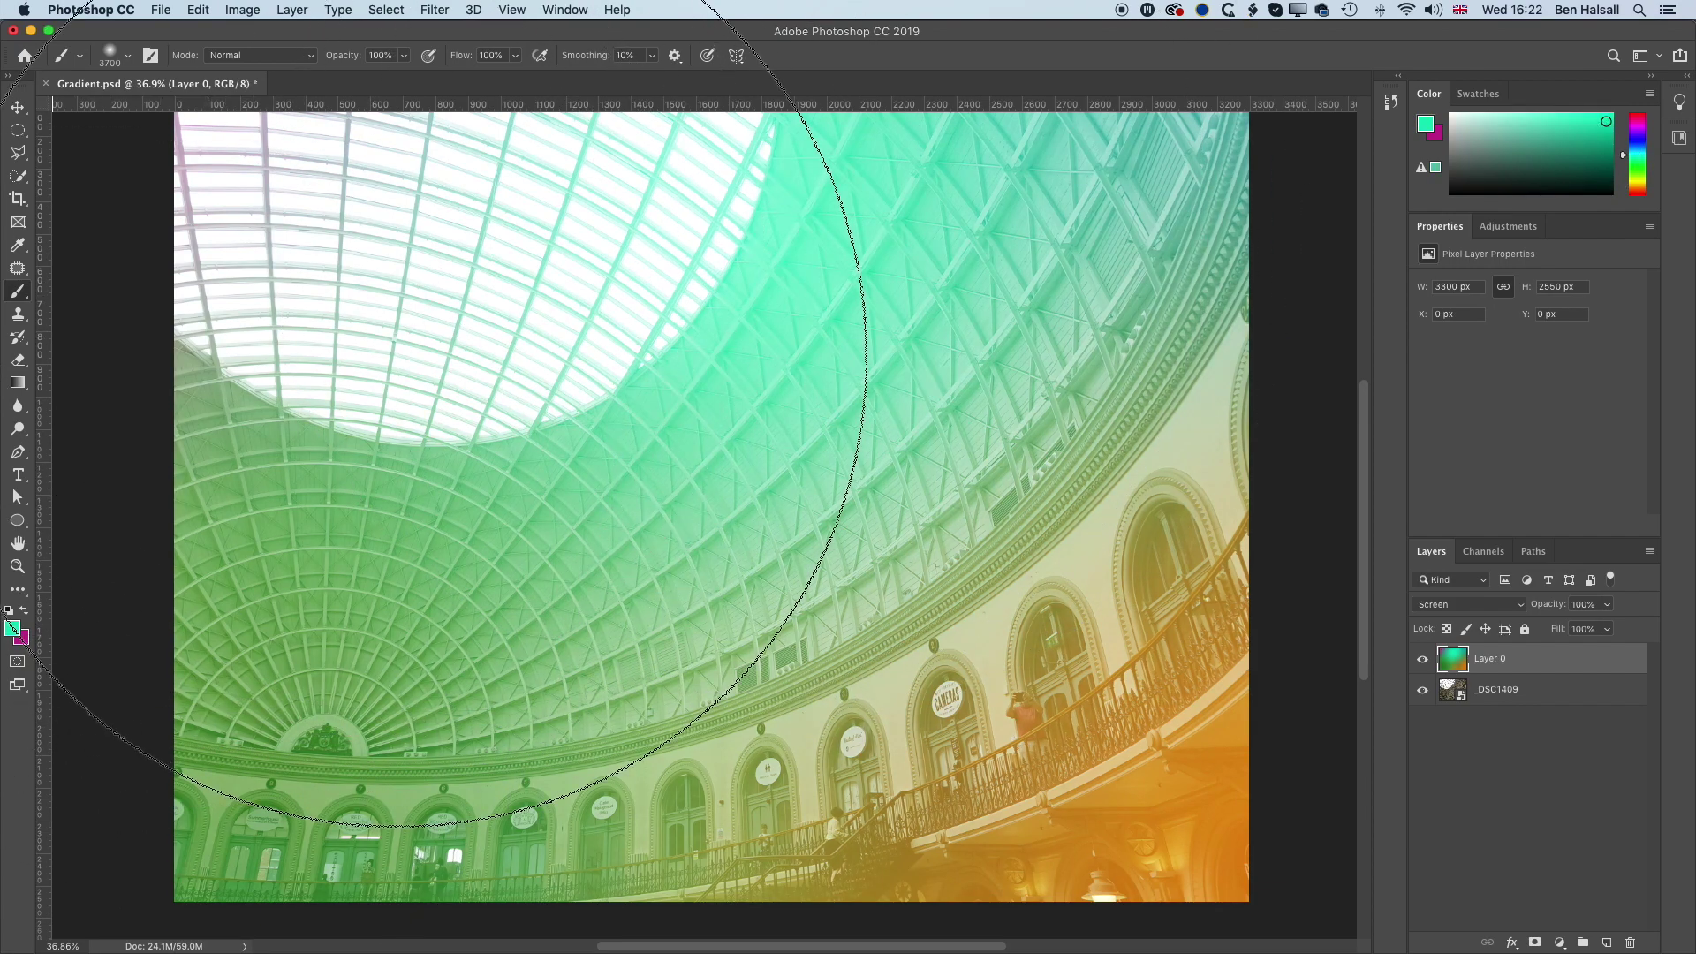
left_click(1468, 606)
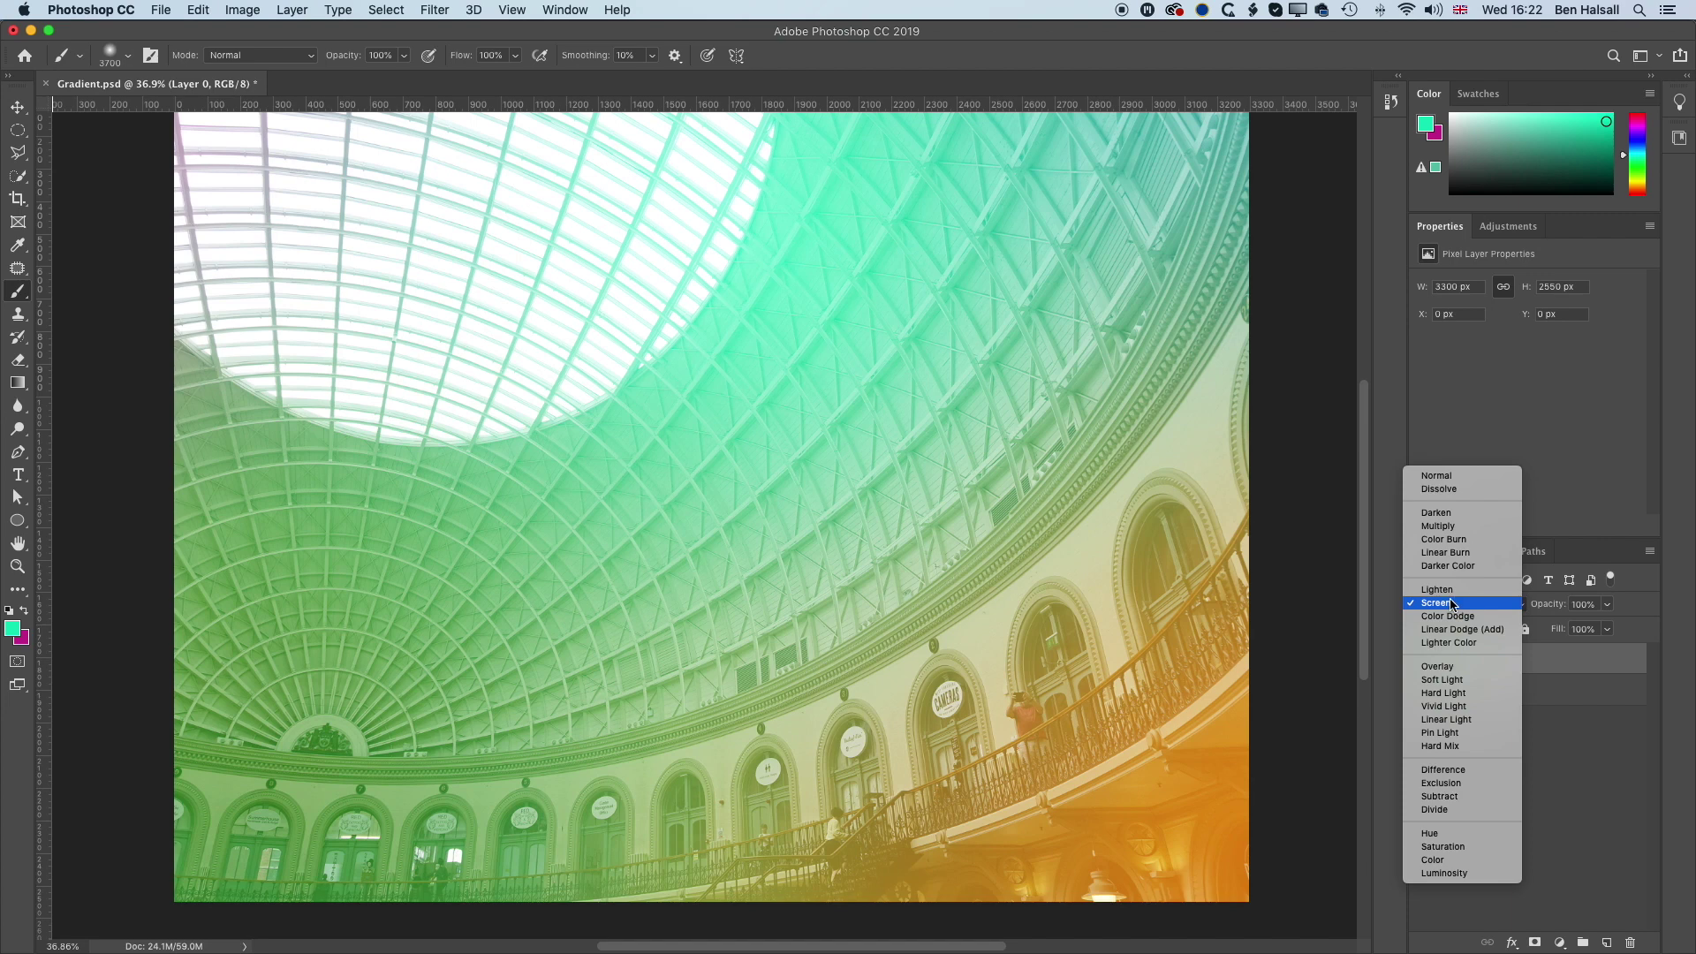
left_click(1453, 604)
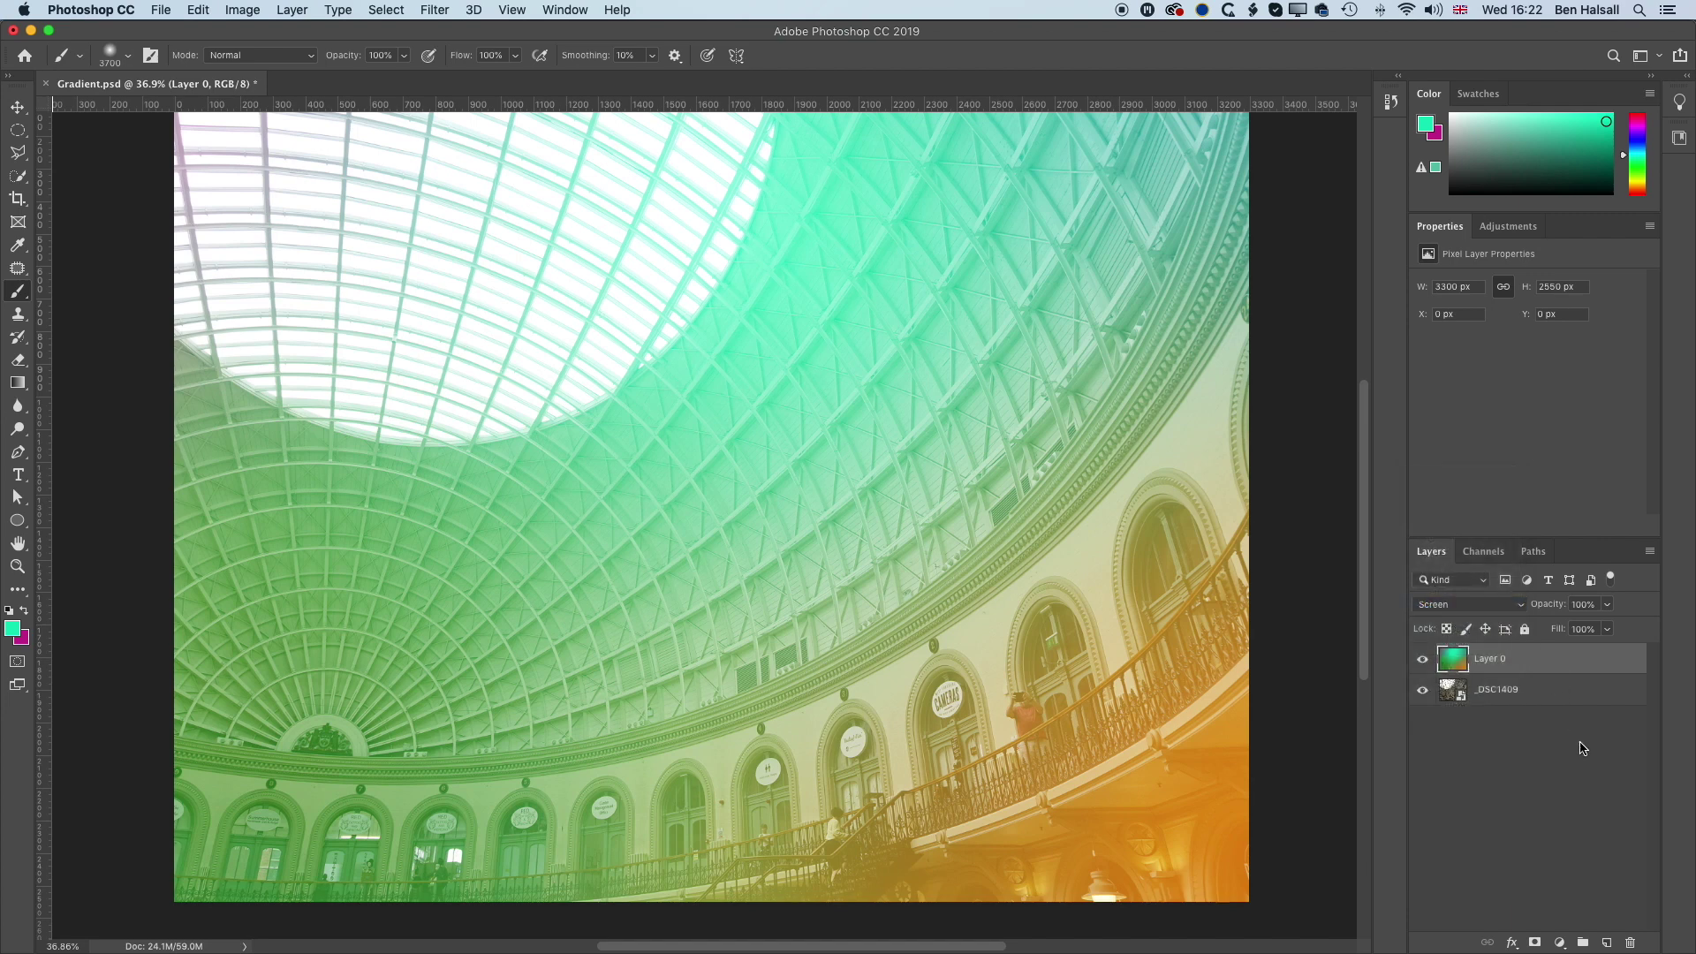
left_click(1501, 746)
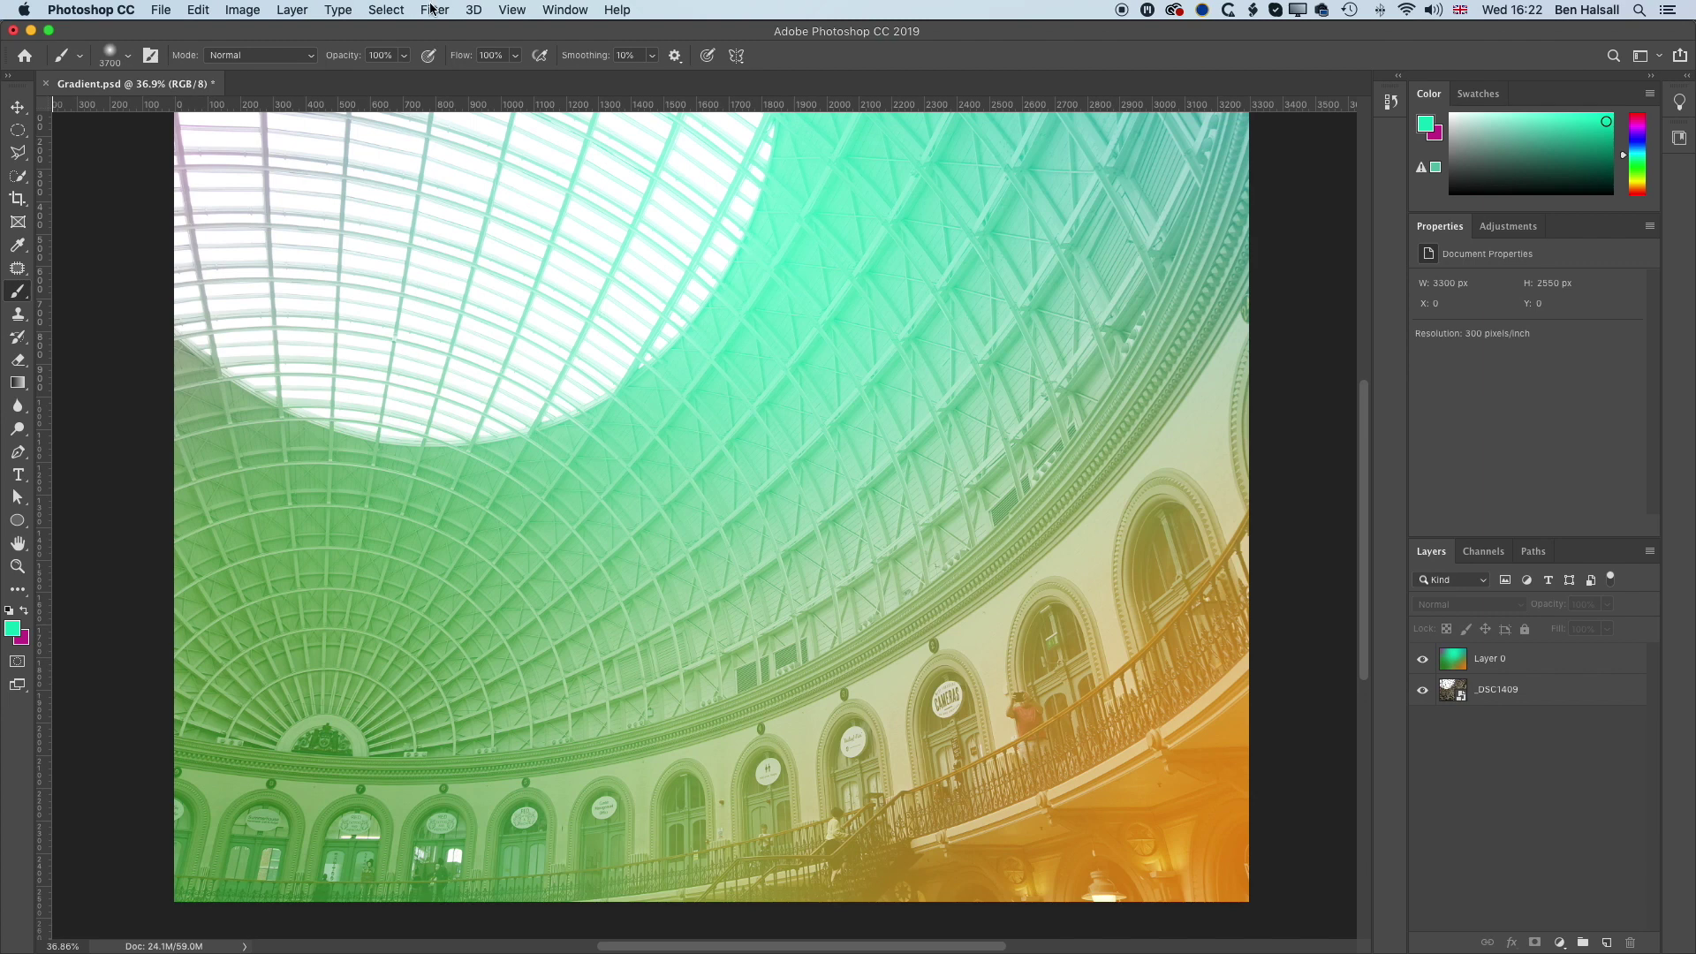
left_click(1518, 665)
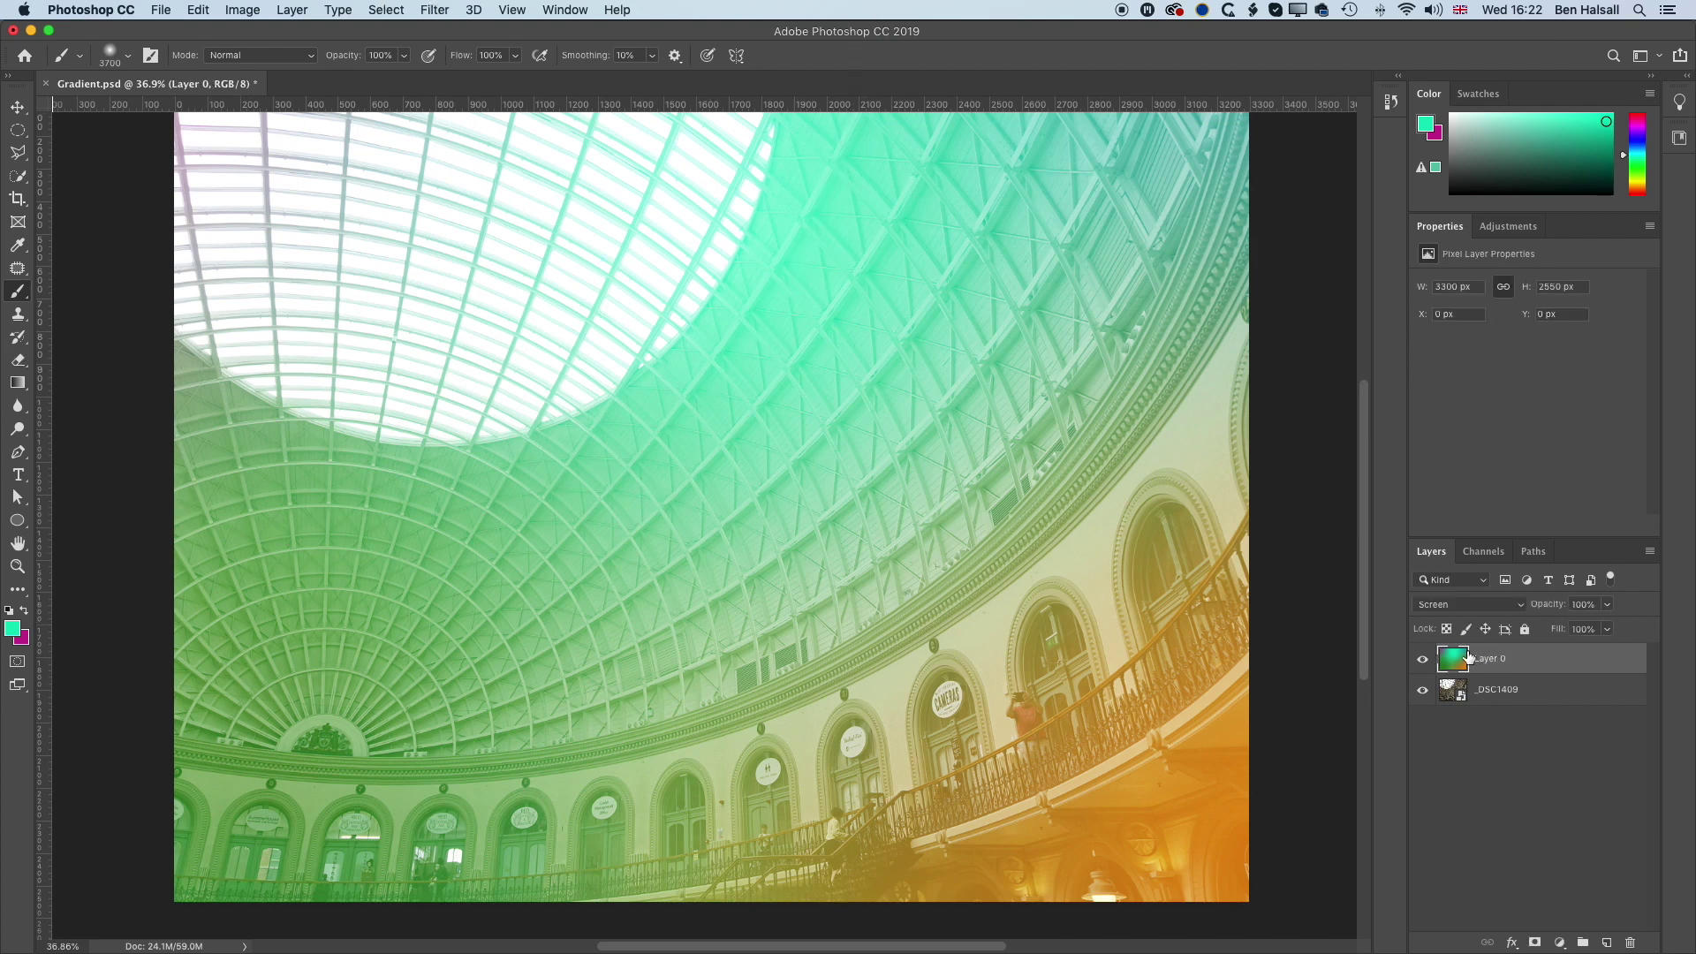
Step: Apply Add Noise at 16.57% Uniform to Layer 0 for fine grain
key("v")
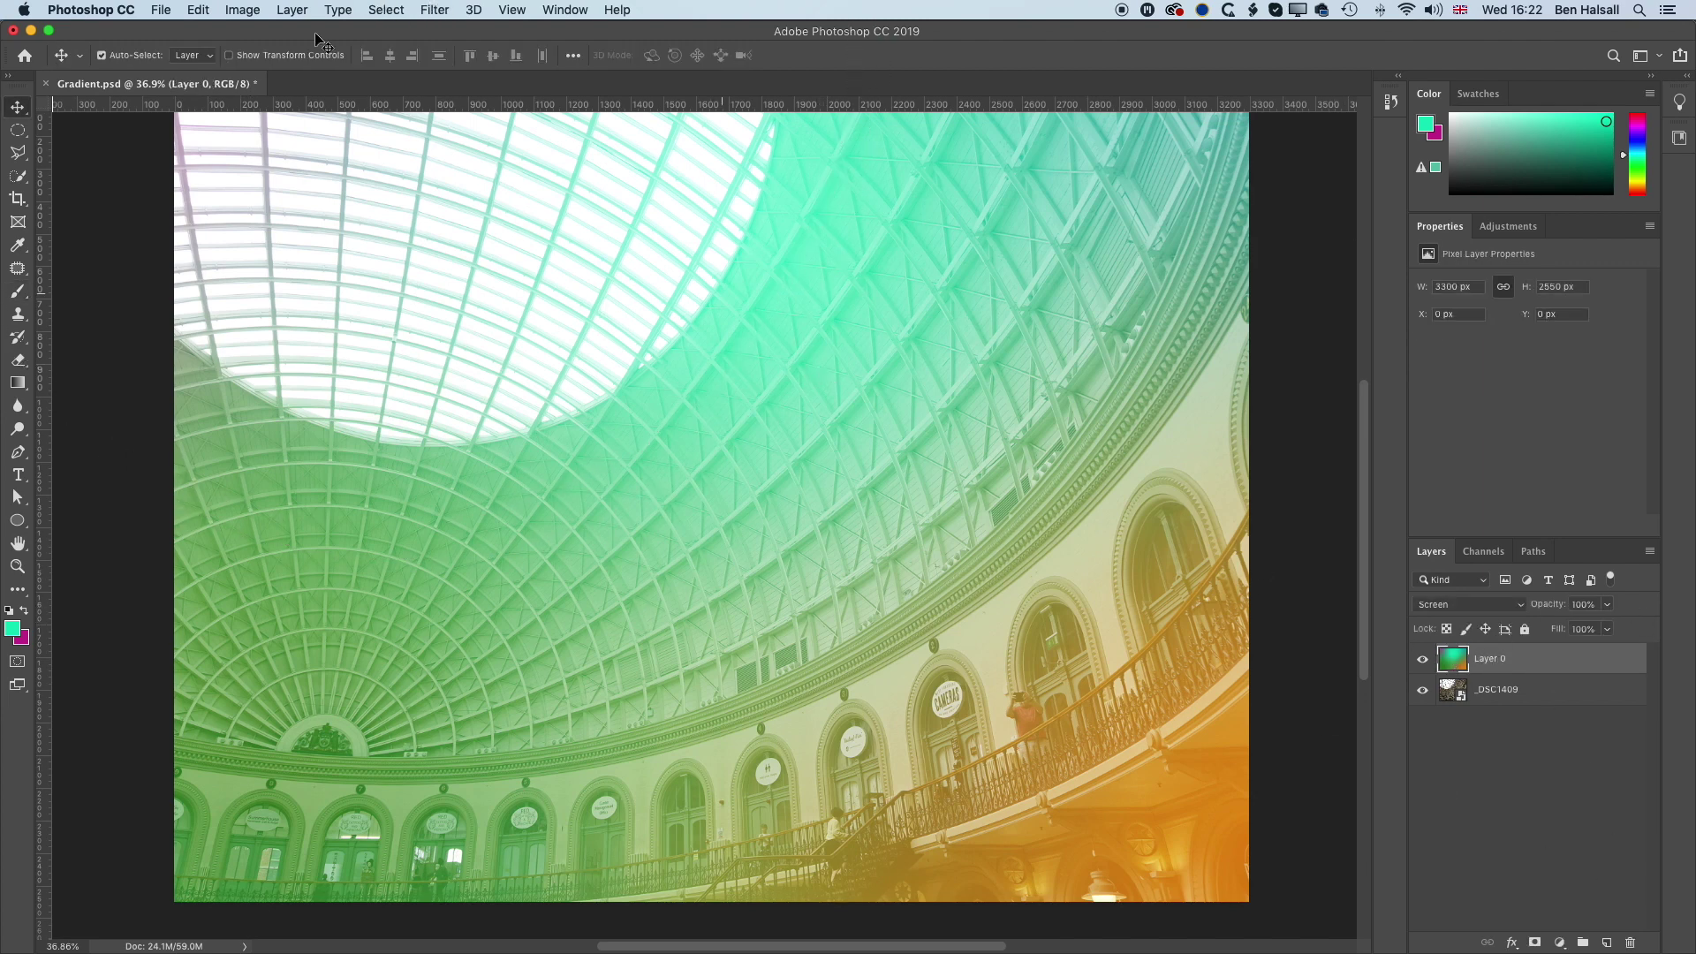
left_click(429, 8)
mouse_move(465, 273)
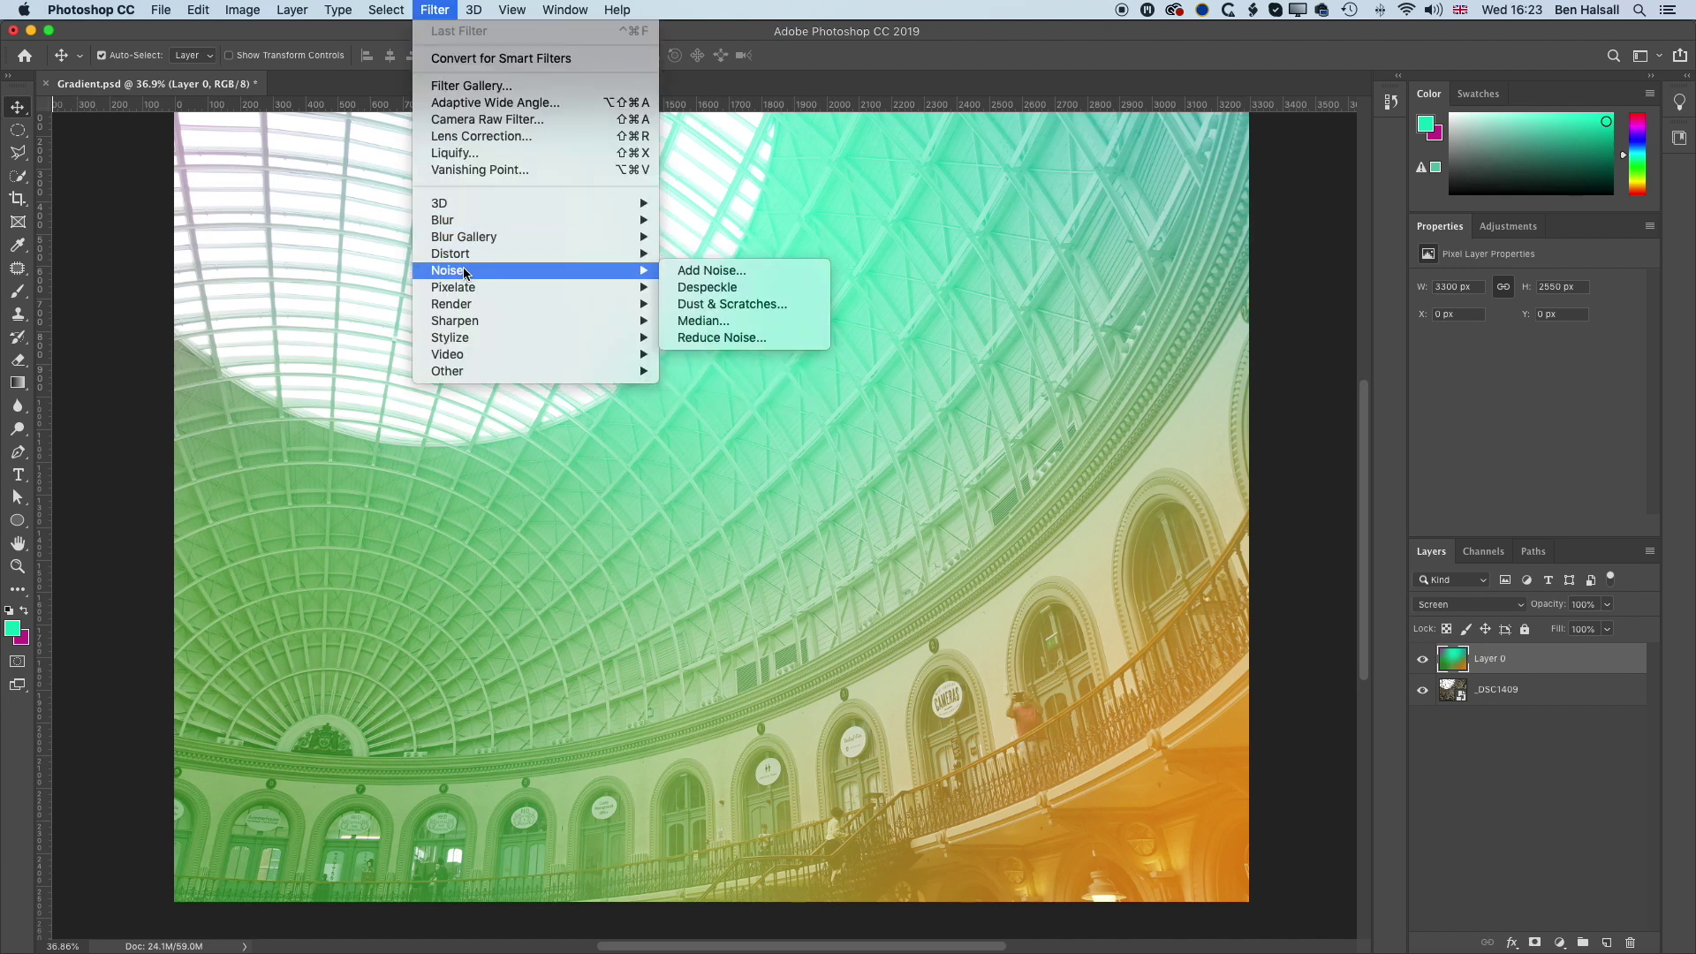
left_click(707, 272)
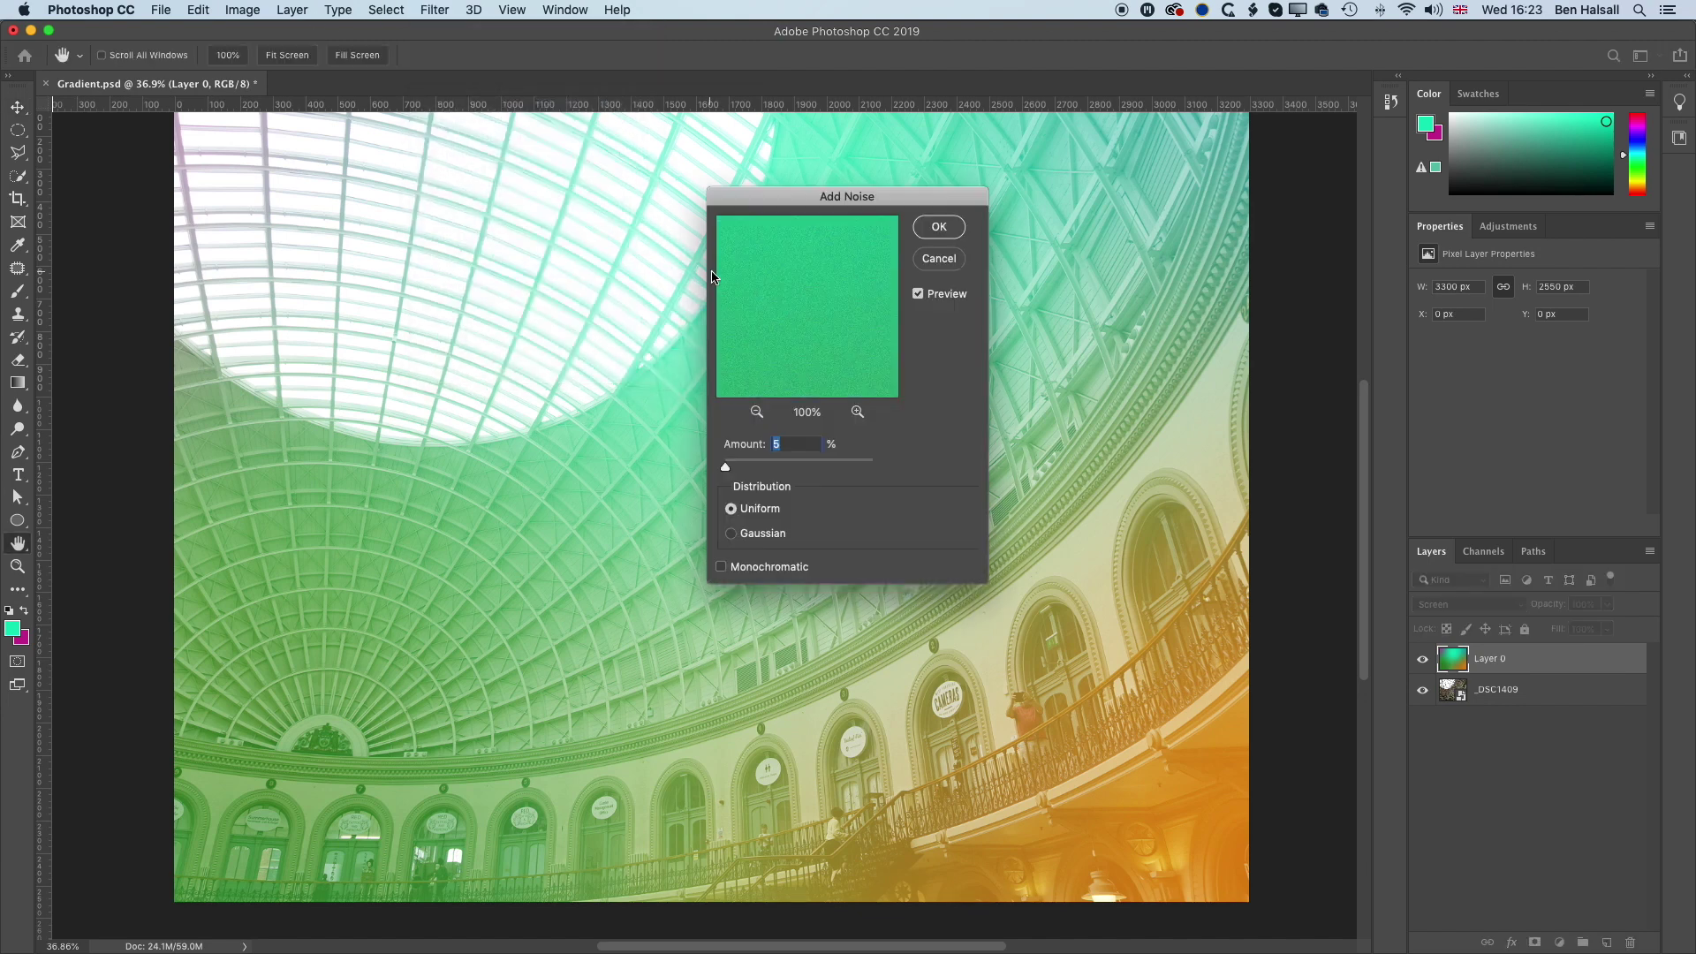
left_click_drag(726, 467, 730, 468)
left_click(932, 232)
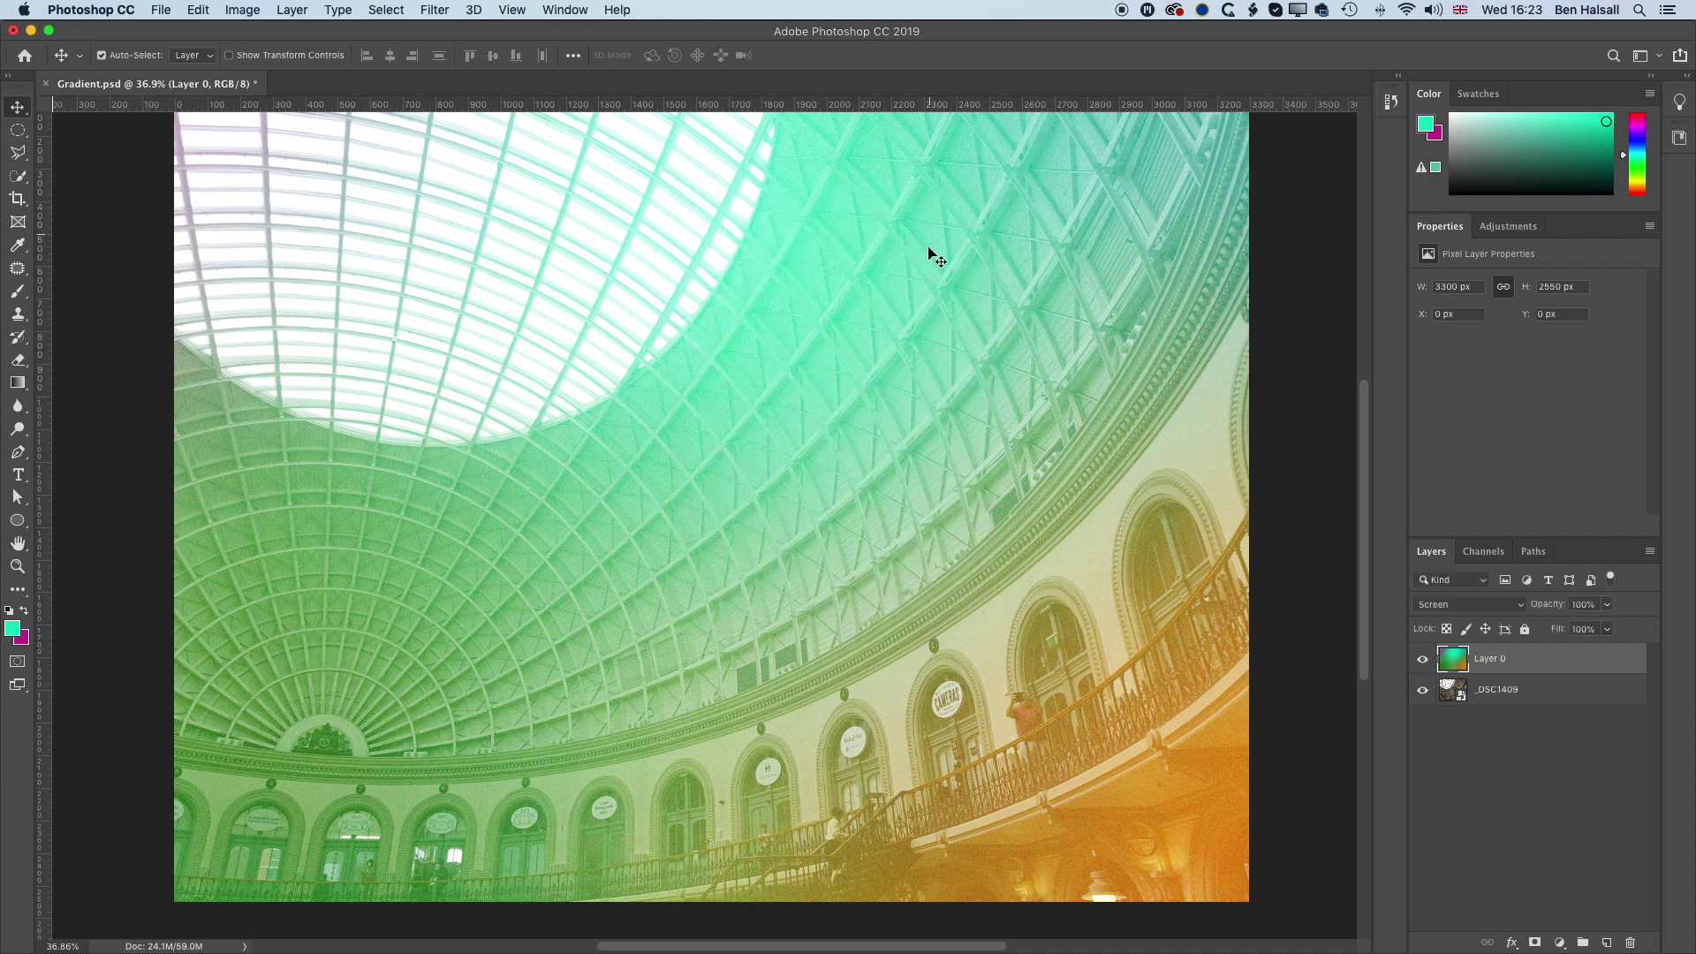
key("super+1")
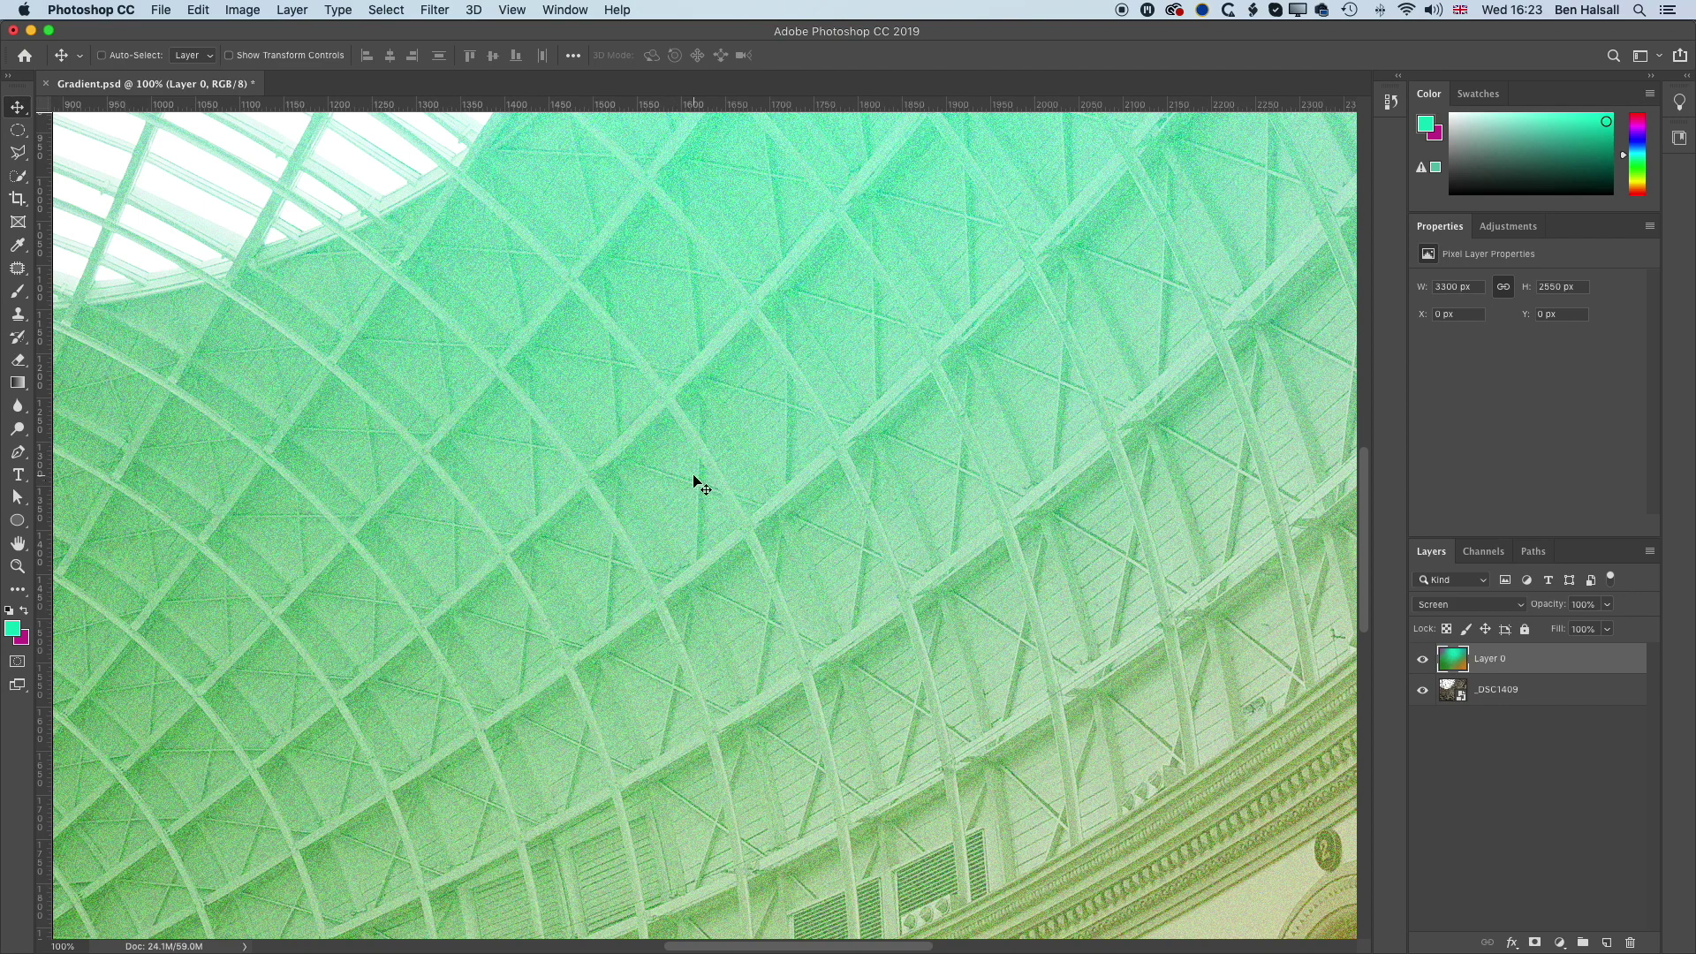
key("super+0")
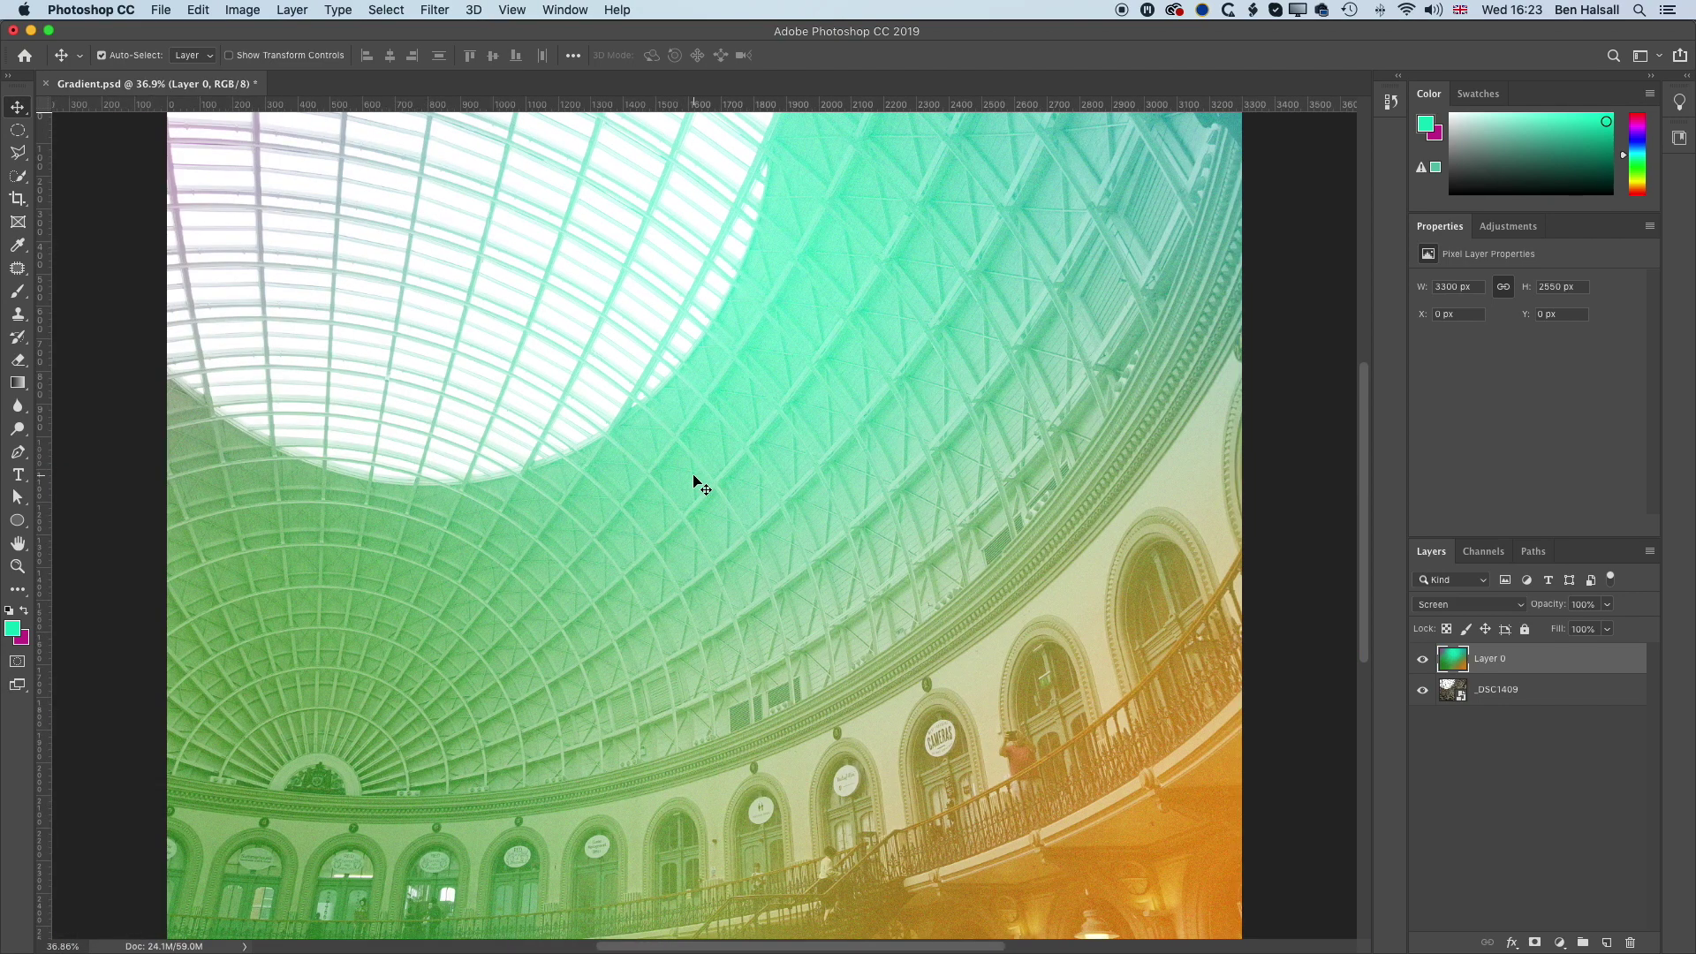